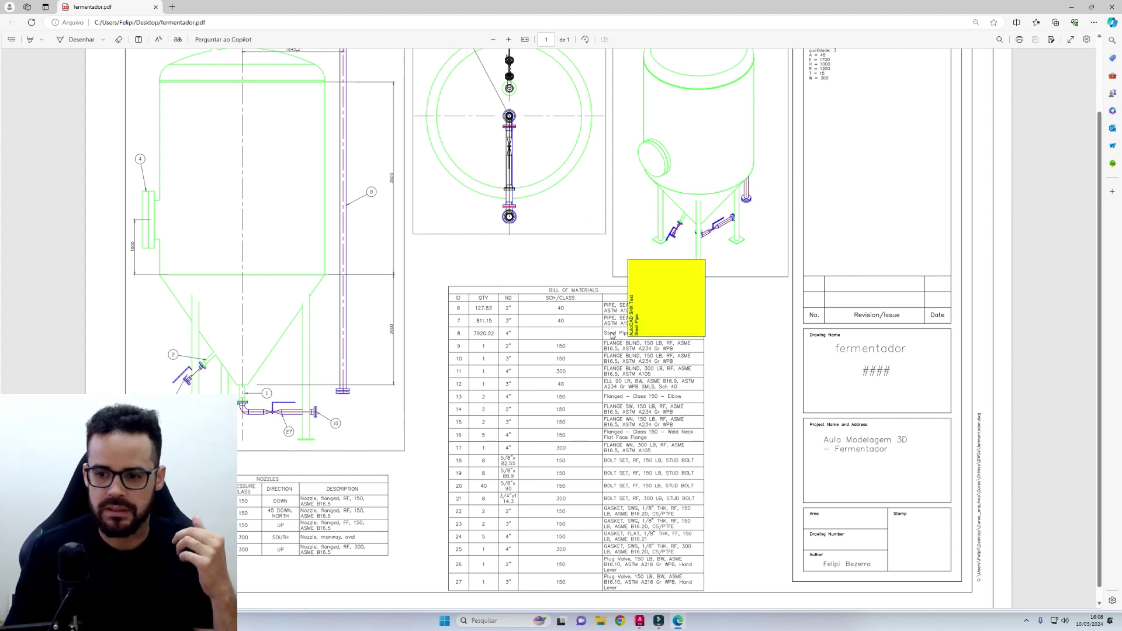
Step: Examine the fermenter drawing's views and bill of materials in the PDF, including the piping components and nozzles
scroll(716, 373, "up", 2)
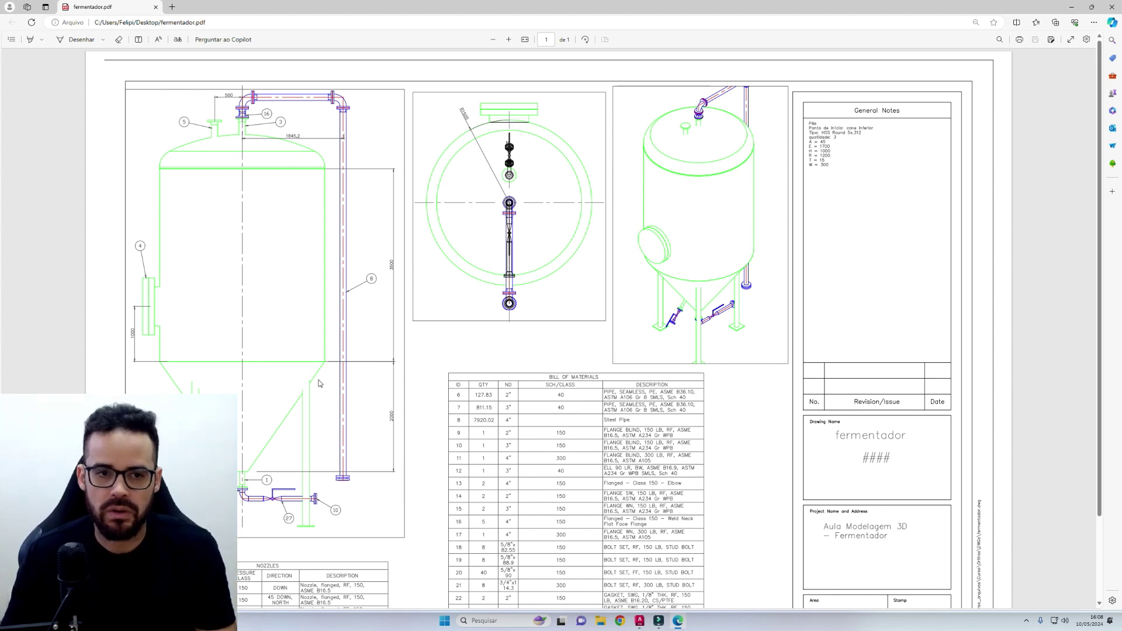
scroll(457, 371, "down", 2)
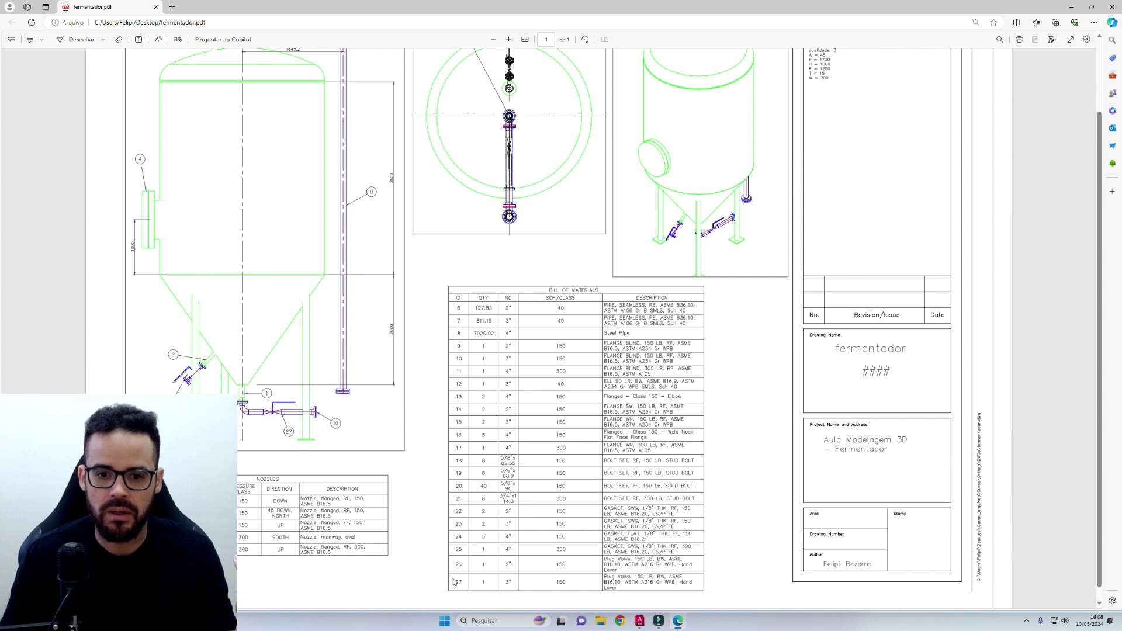
scroll(444, 468, "up", 2)
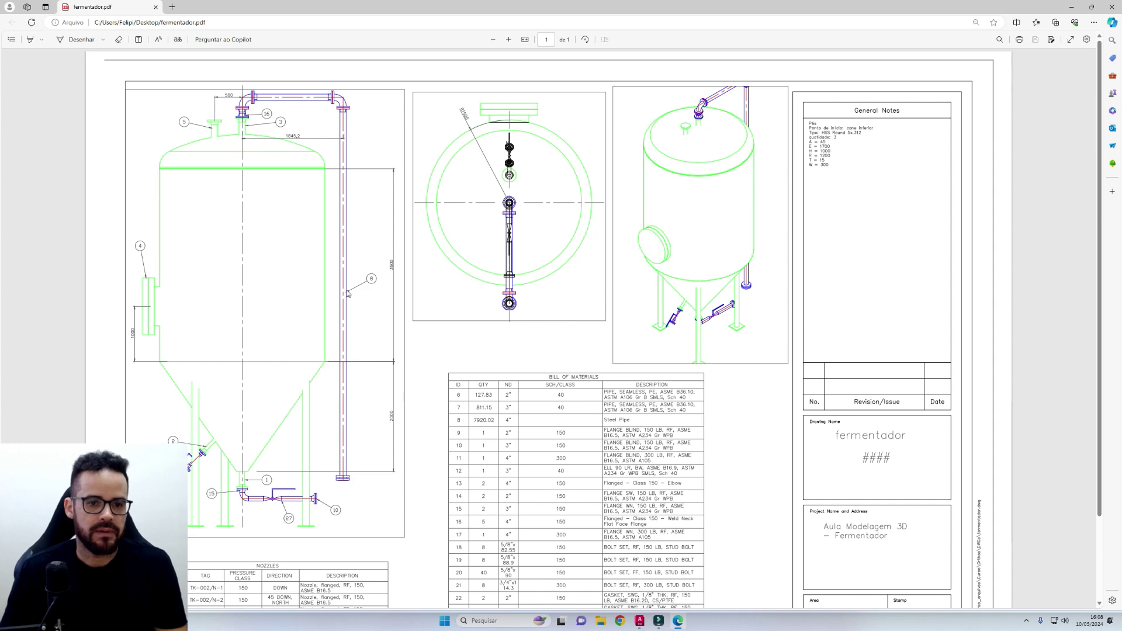
scroll(319, 311, "up", 1, "ctrl")
scroll(327, 350, "down", 6)
scroll(334, 403, "up", 4)
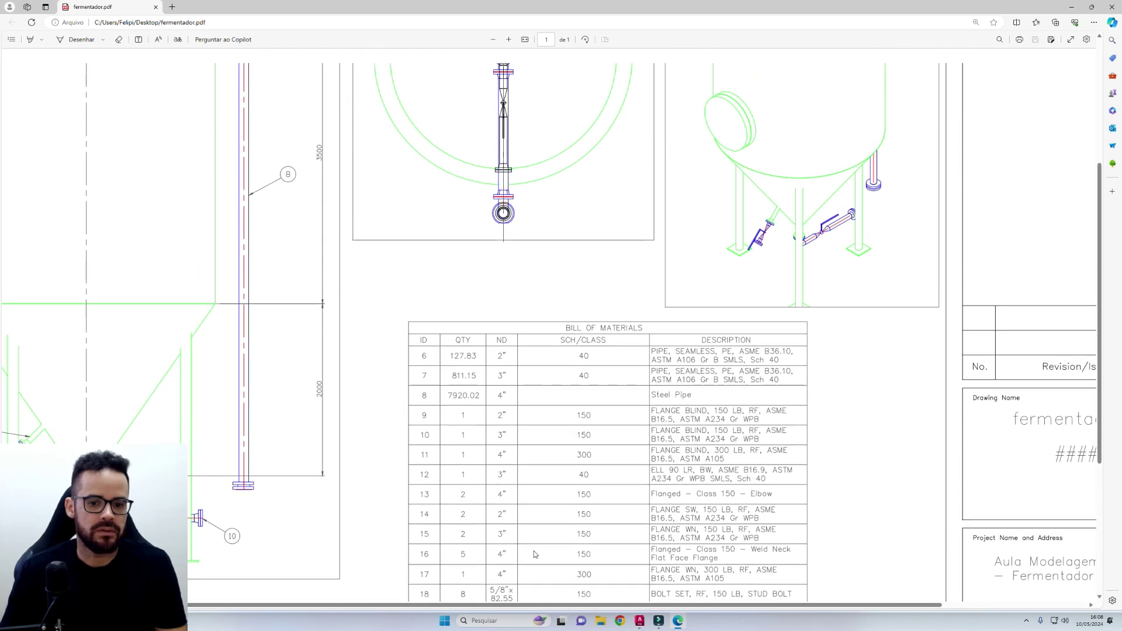
left_click_drag(639, 608, 519, 608)
scroll(395, 489, "down", 2)
scroll(395, 489, "up", 7)
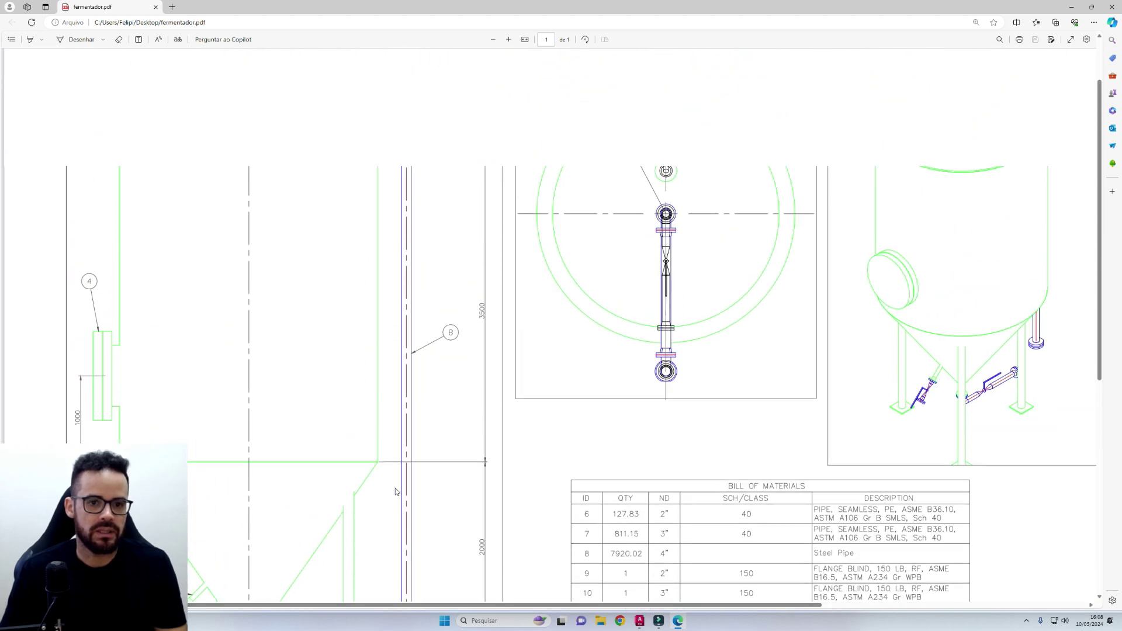
Step: Examine the tank's dimensions in the PDF: the shell radius, cylinder height, cone height and nozzle positions
scroll(356, 235, "down", 2)
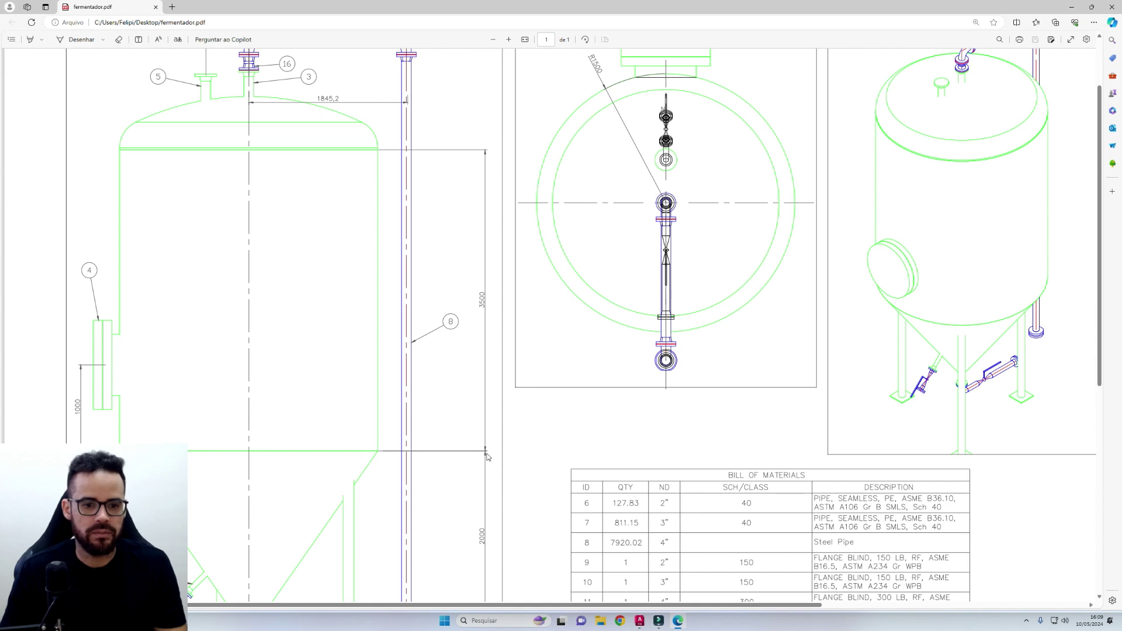
scroll(468, 513, "down", 4)
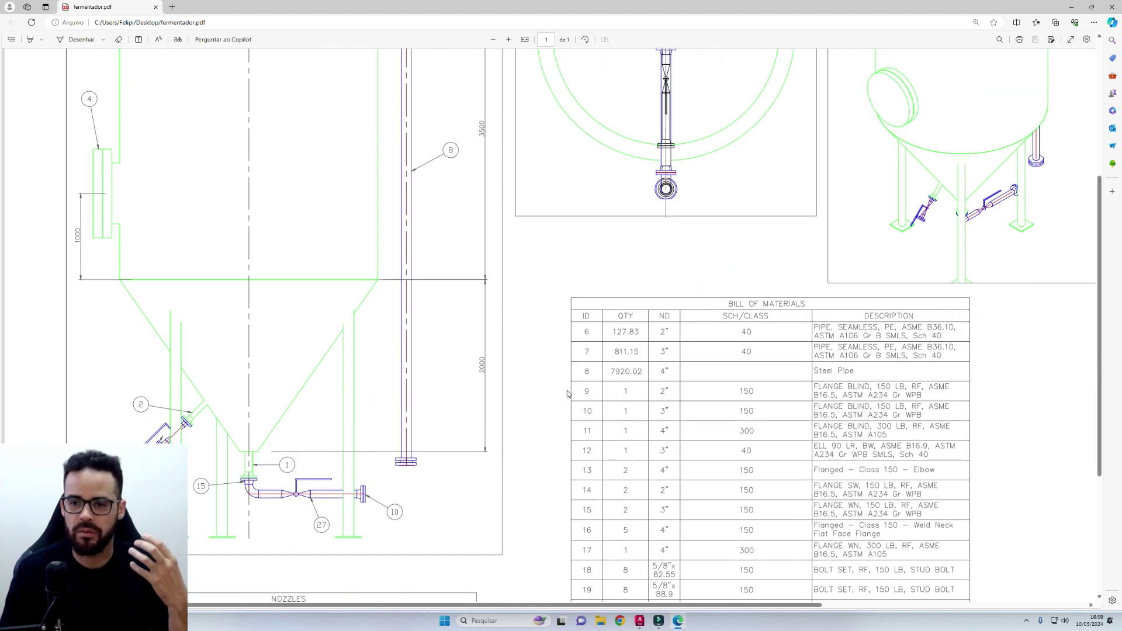
scroll(626, 388, "up", 4)
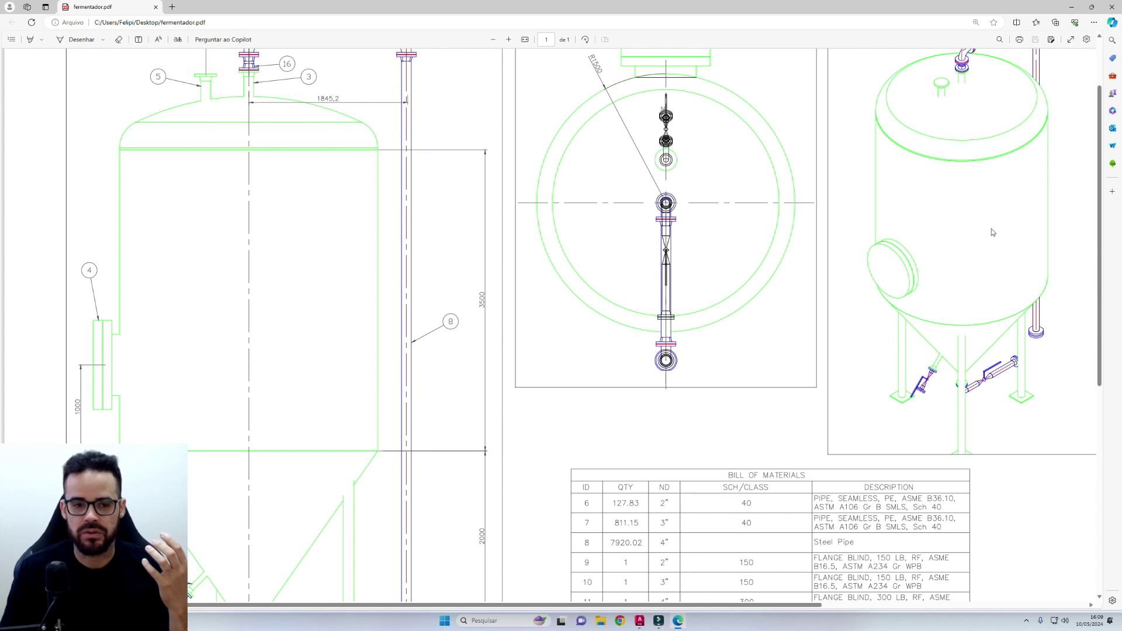
scroll(367, 210, "up", 2)
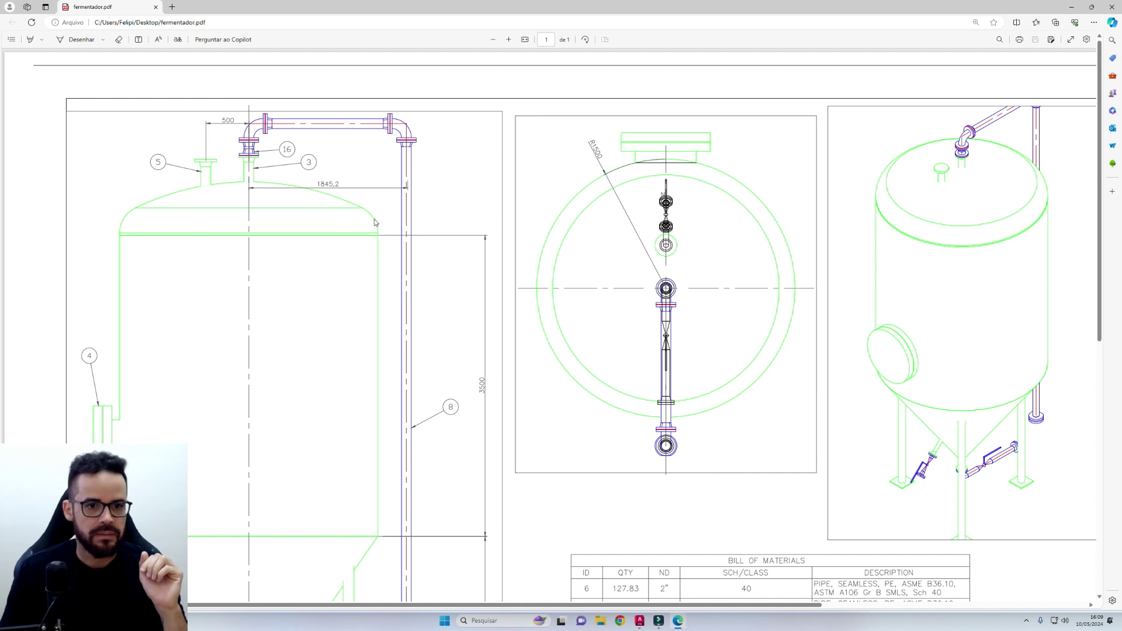
scroll(485, 175, "down", 2)
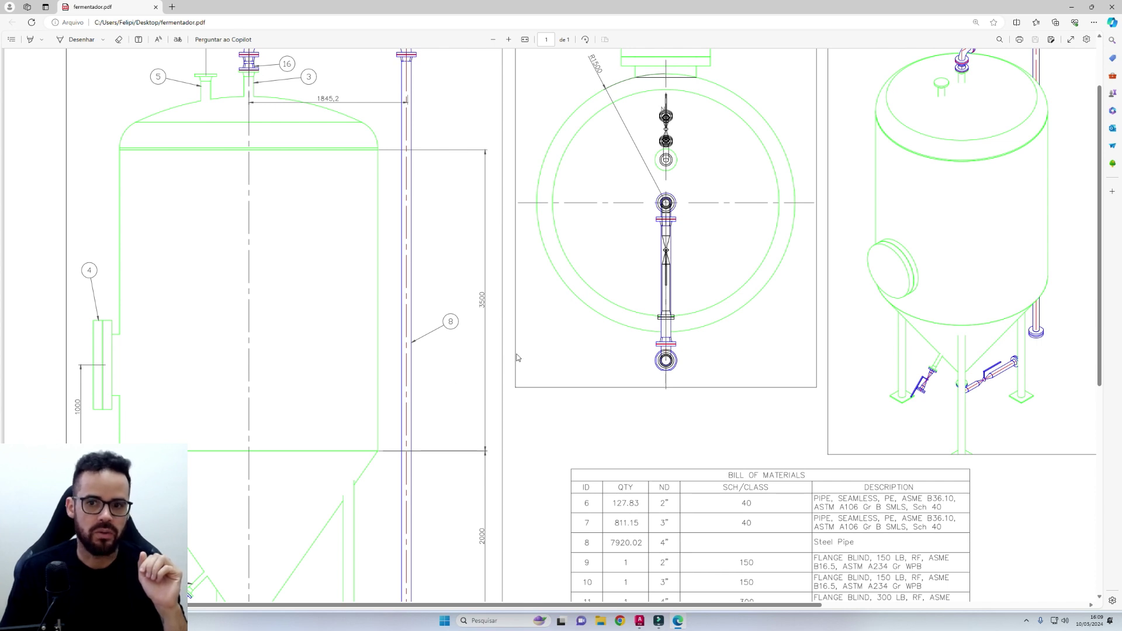
scroll(520, 357, "up", 2)
mouse_move(593, 146)
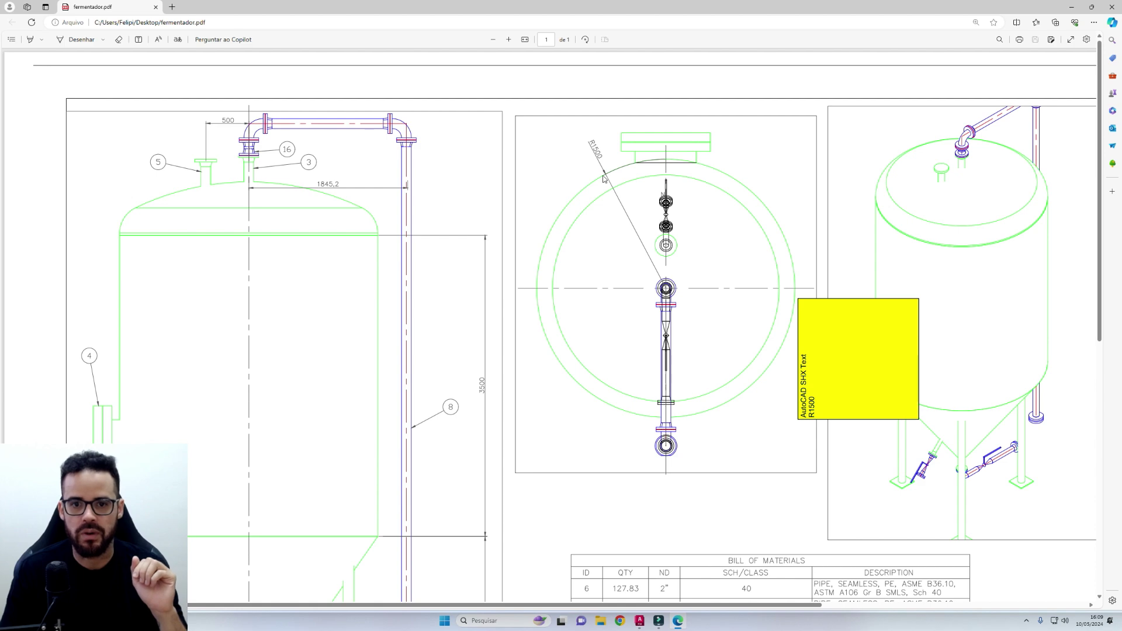
scroll(308, 358, "down", 4)
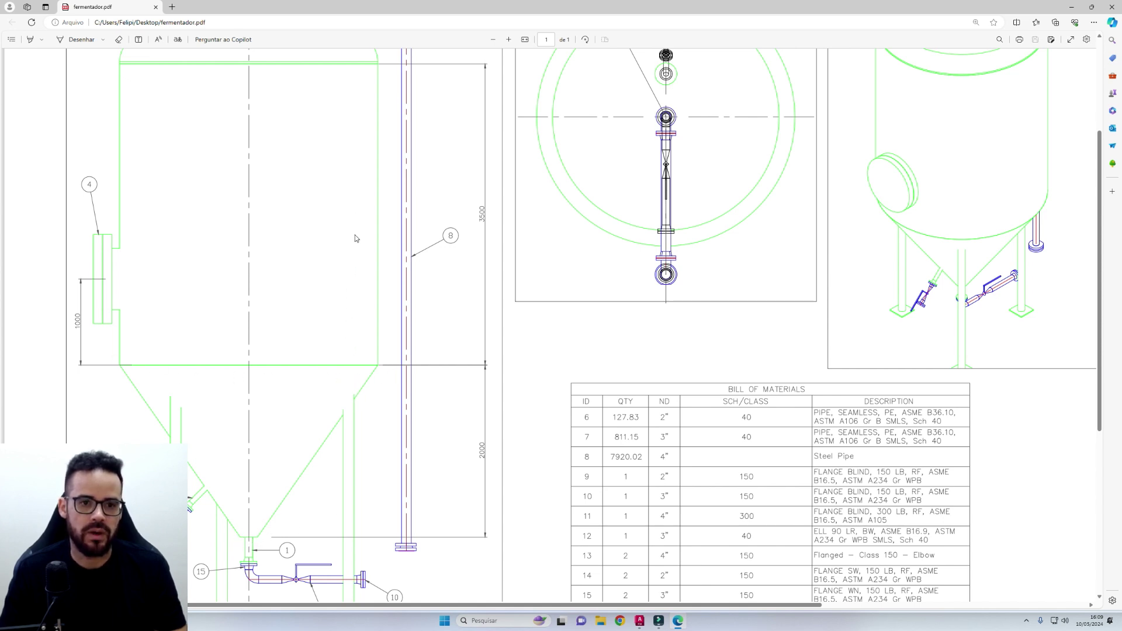
scroll(472, 169, "up", 3)
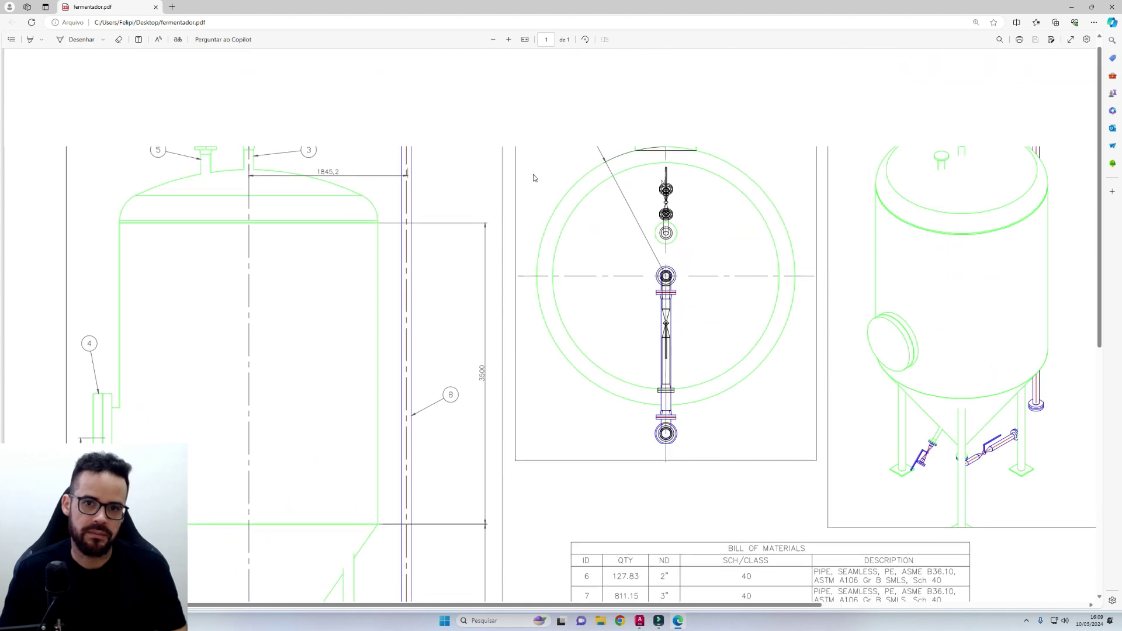
scroll(412, 324, "down", 3)
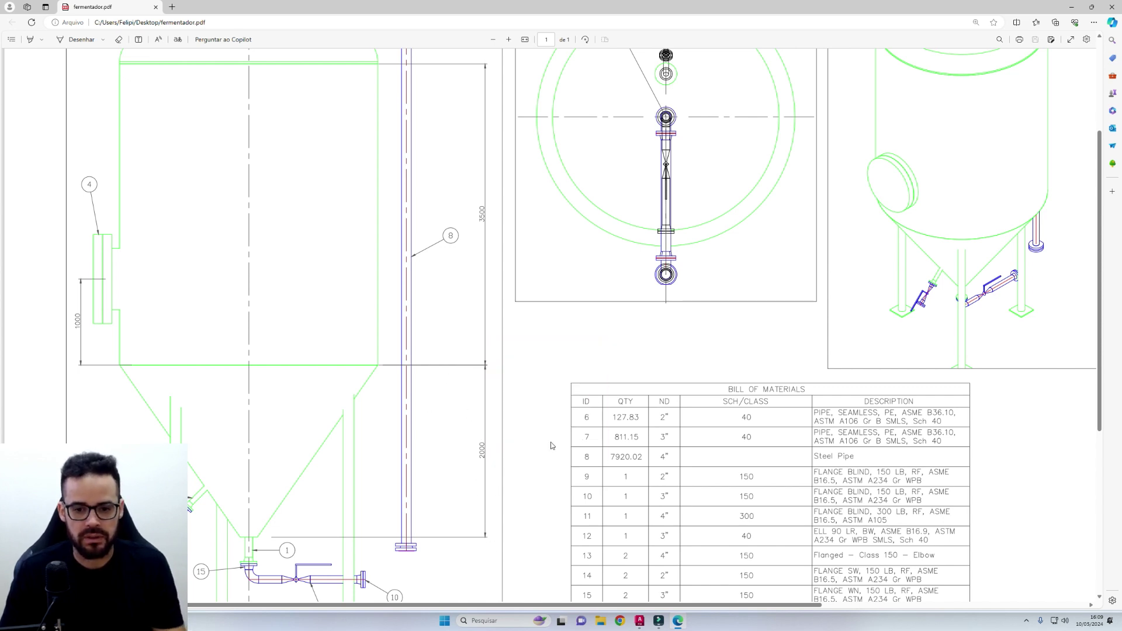
Step: Switch to AutoCAD Plant 3D and create a new Plant 3D drawing named Fermentador_1 in the Curso project
mouse_move(643, 626)
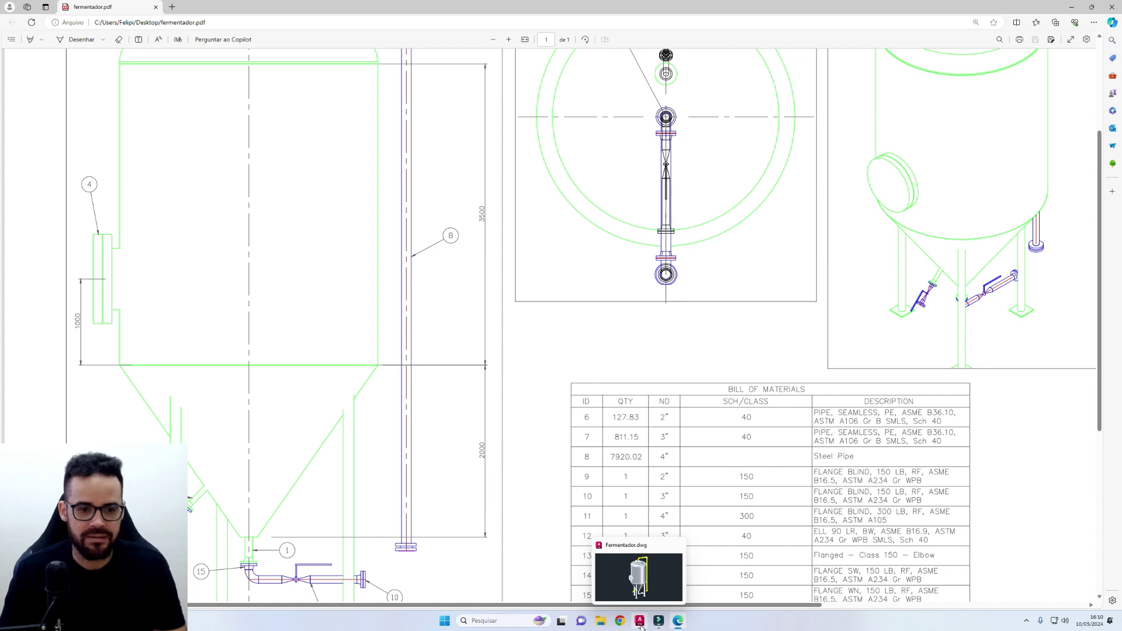
left_click(641, 627)
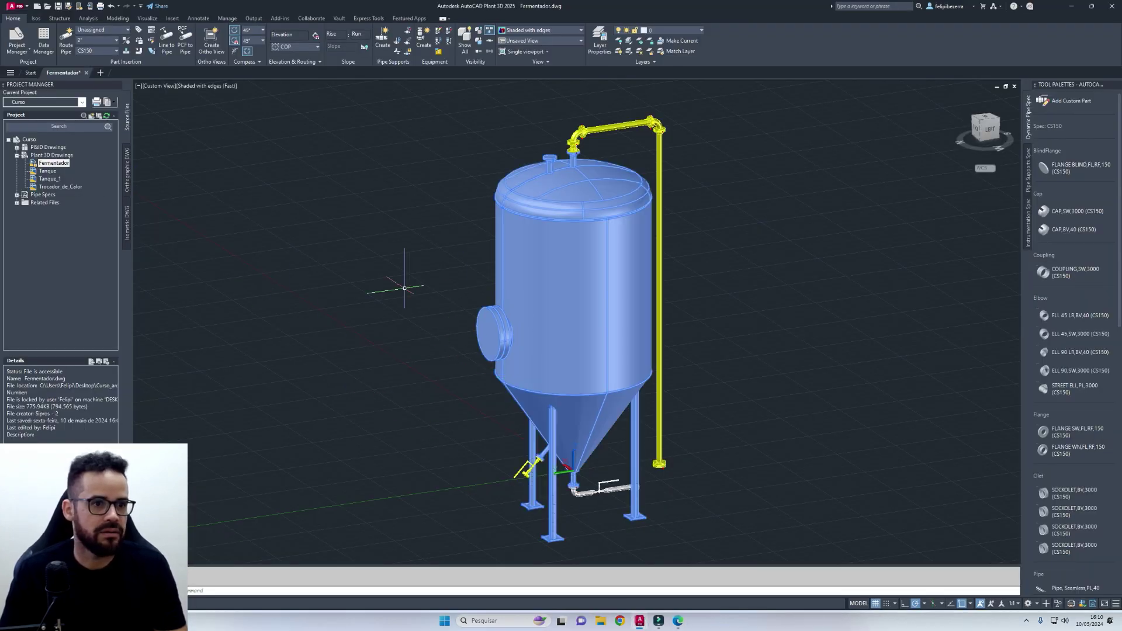
left_click(45, 155)
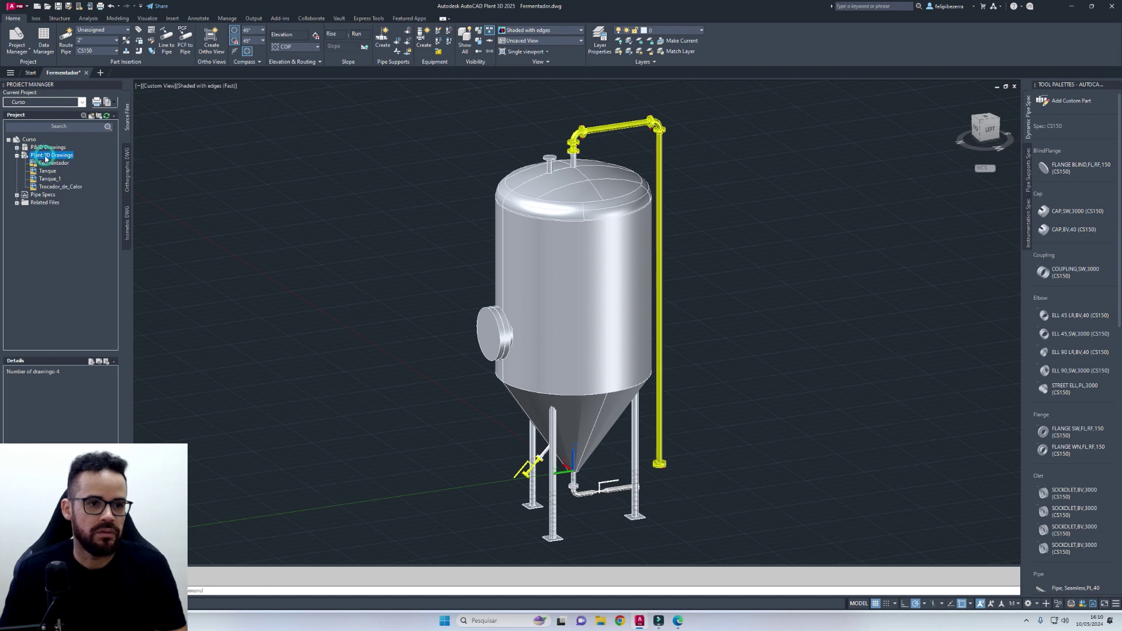
right_click(45, 158)
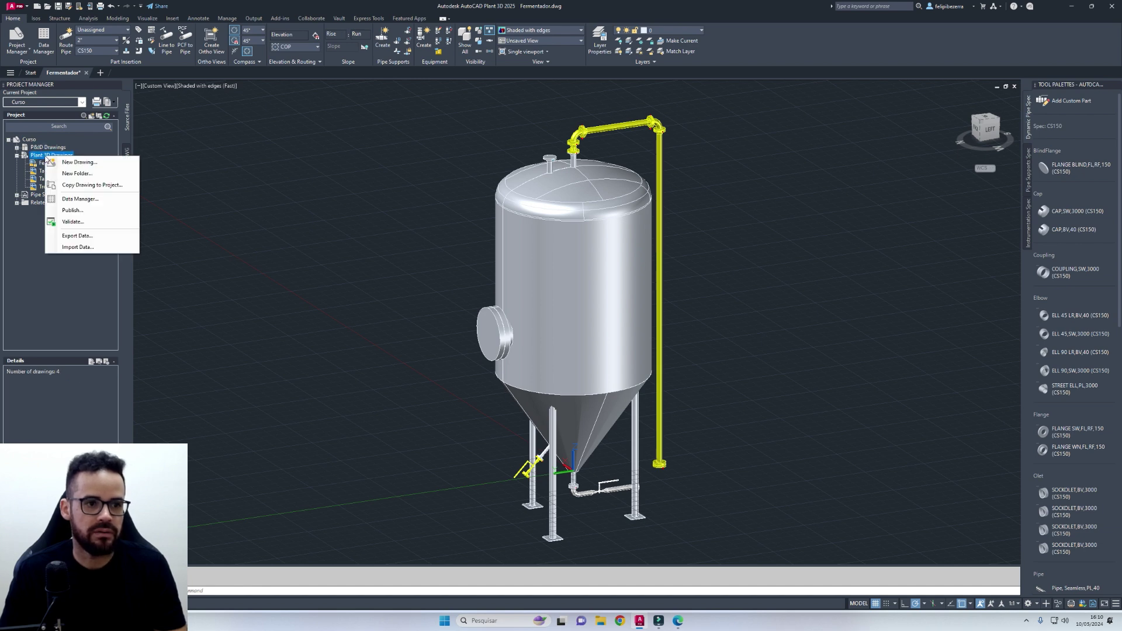
left_click(76, 163)
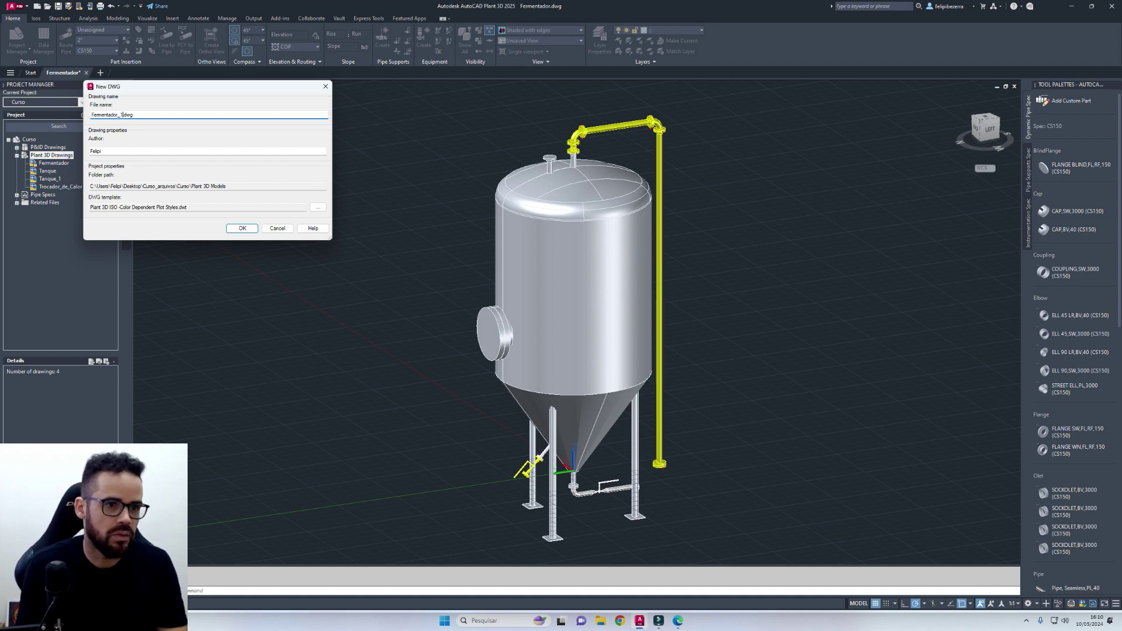
left_click(243, 228)
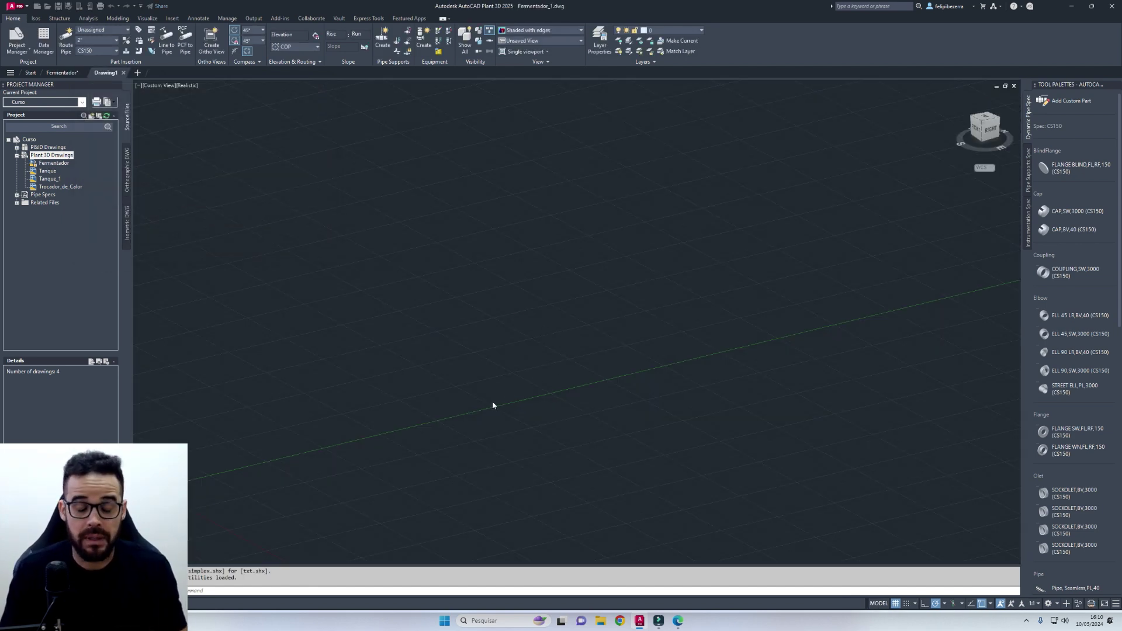
Step: Start creating equipment and choose New Vertical Tank as the equipment type
middle_click_drag(326, 446, 624, 362)
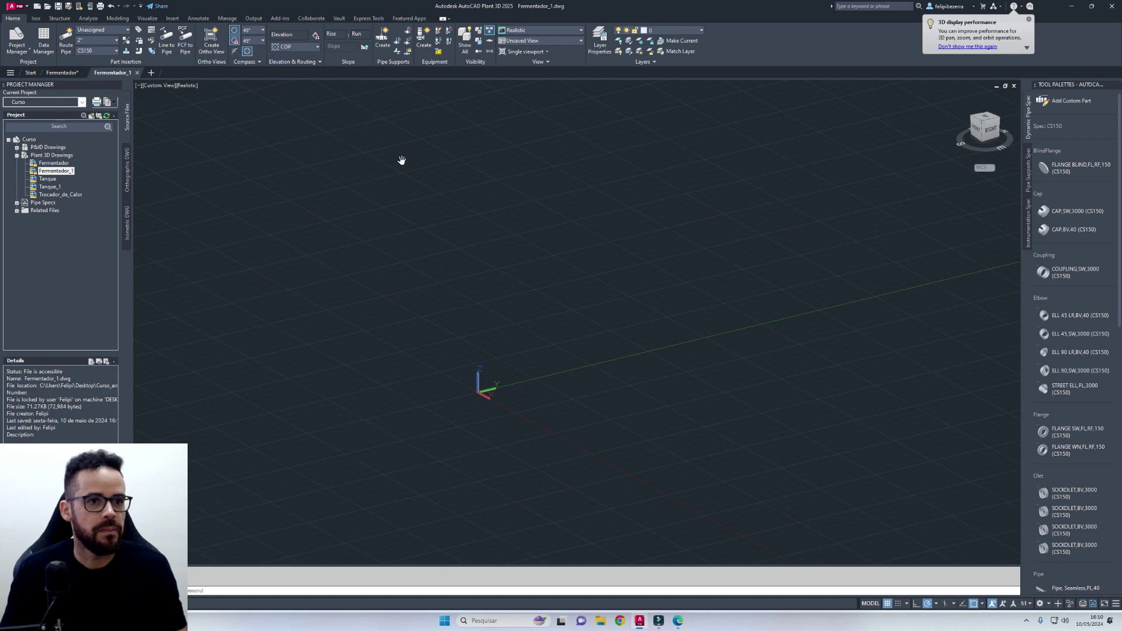
left_click(423, 42)
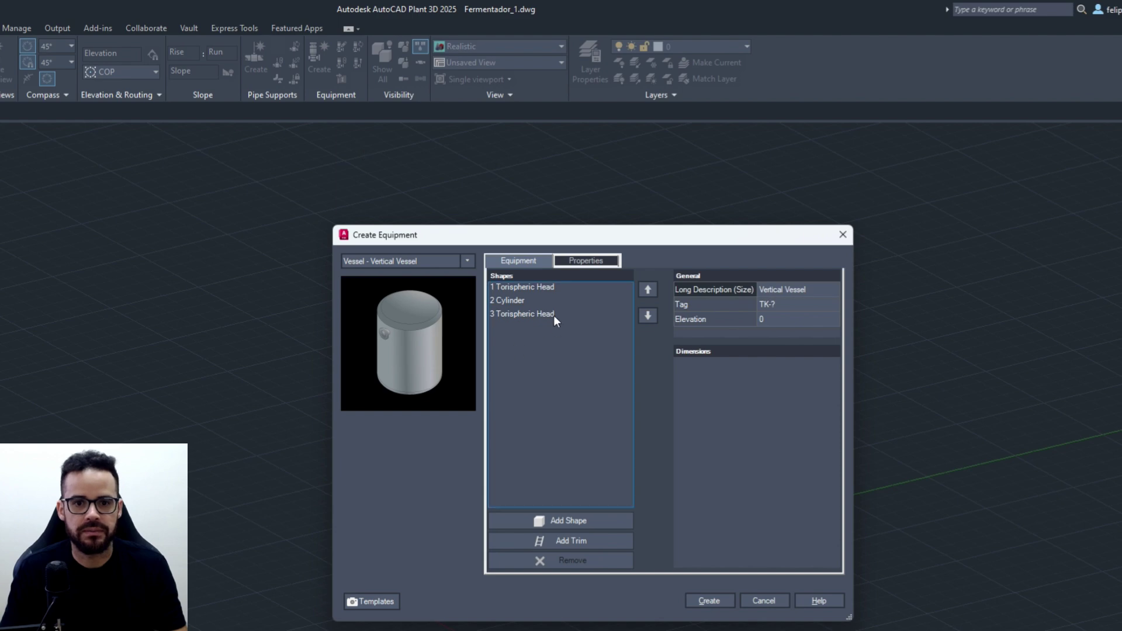
left_click(408, 265)
left_click(441, 256)
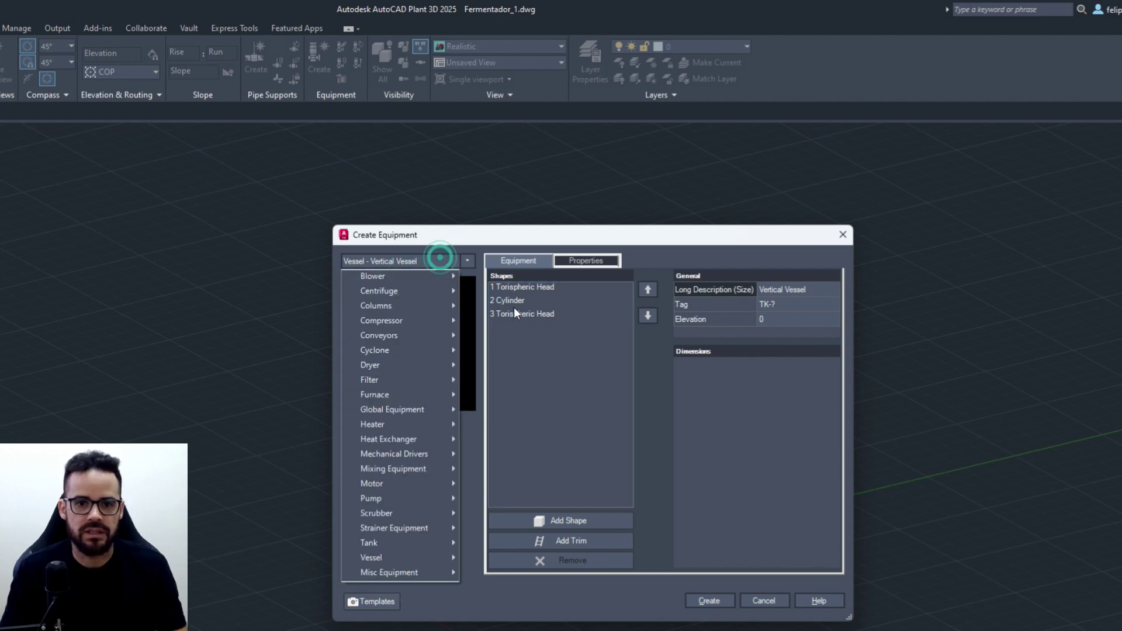
left_click(573, 364)
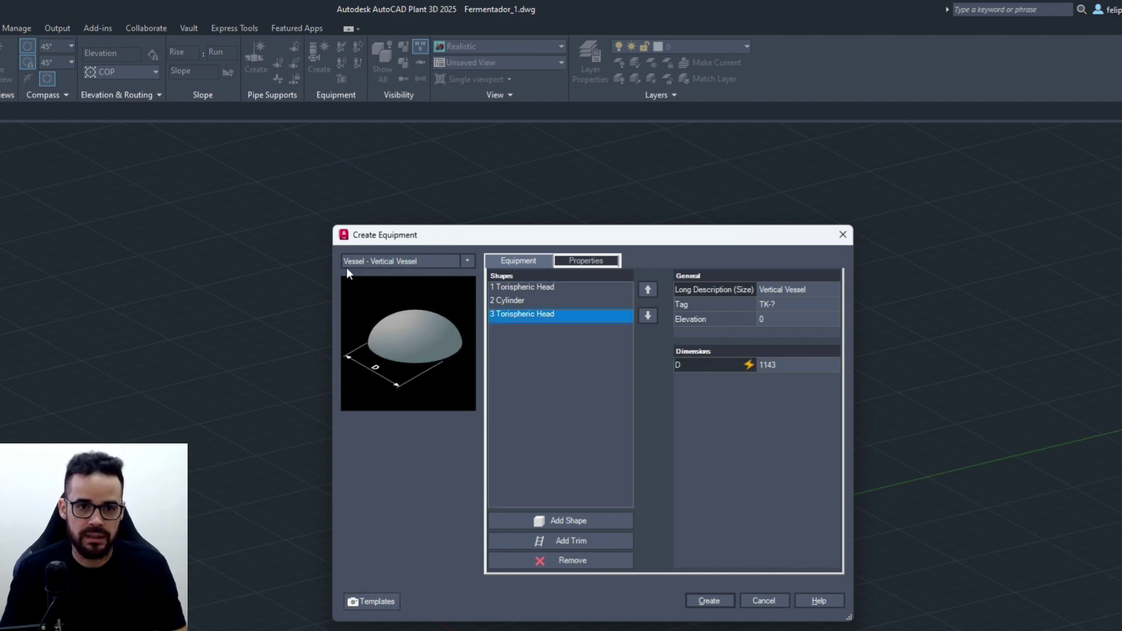
left_click(476, 261)
left_click(388, 546)
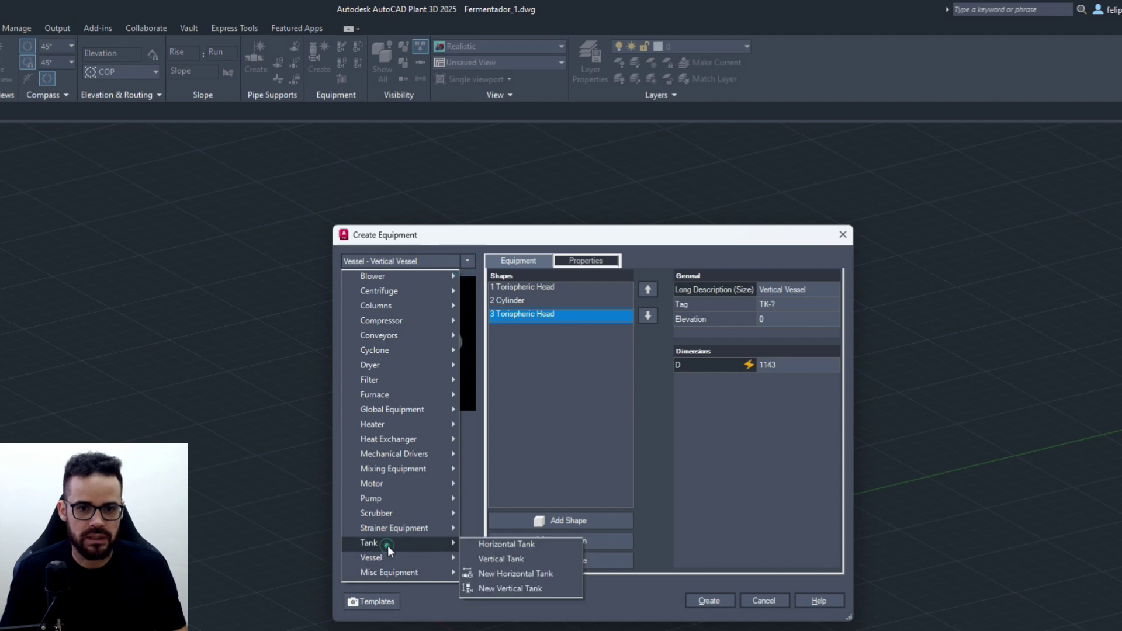
left_click(513, 588)
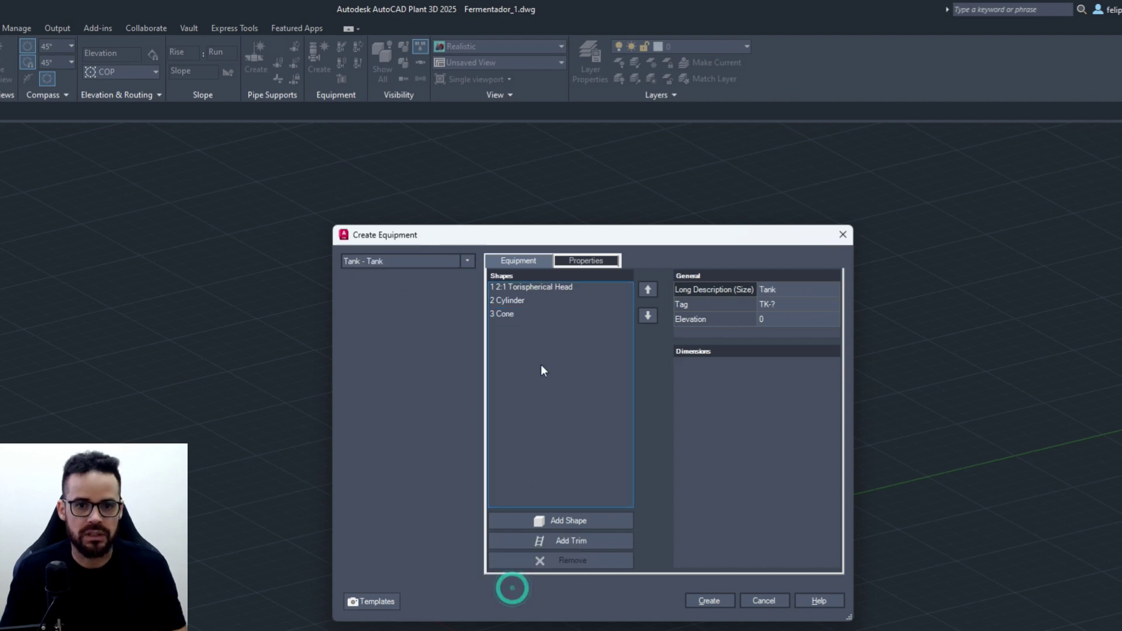
Step: Remove all three default shapes from the tank: the torispherical head, cylinder and cone
left_click(530, 289)
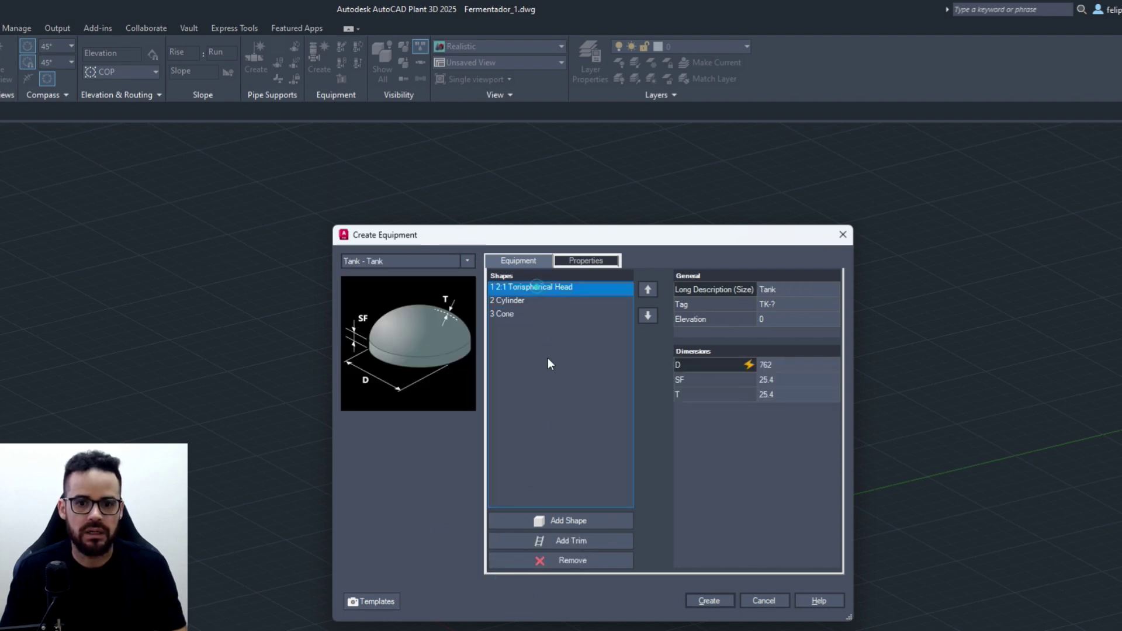
left_click(559, 562)
left_click(560, 562)
left_click(559, 562)
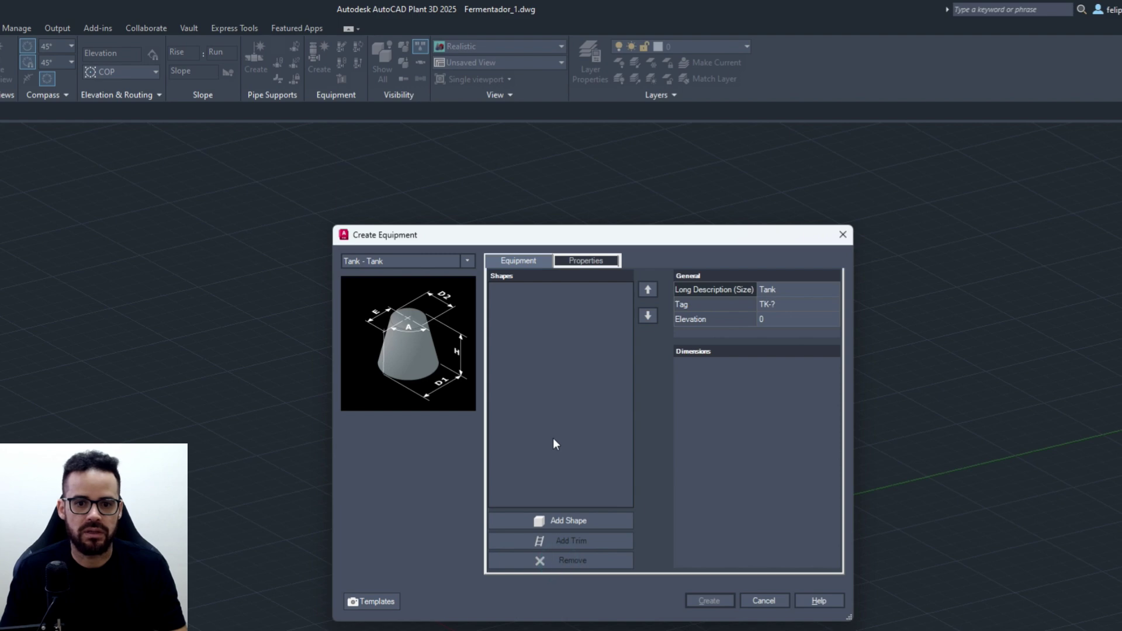
Step: Add a 2:1 Torispherical Head and a Cylinder below it to the tank's shapes
left_click(554, 518)
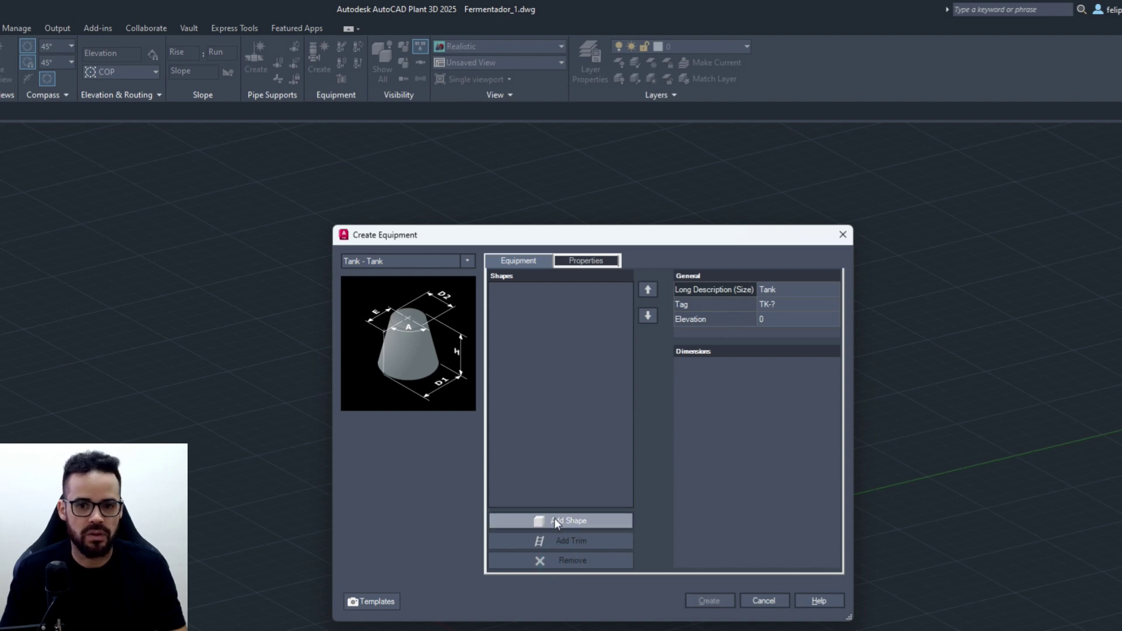
left_click(555, 520)
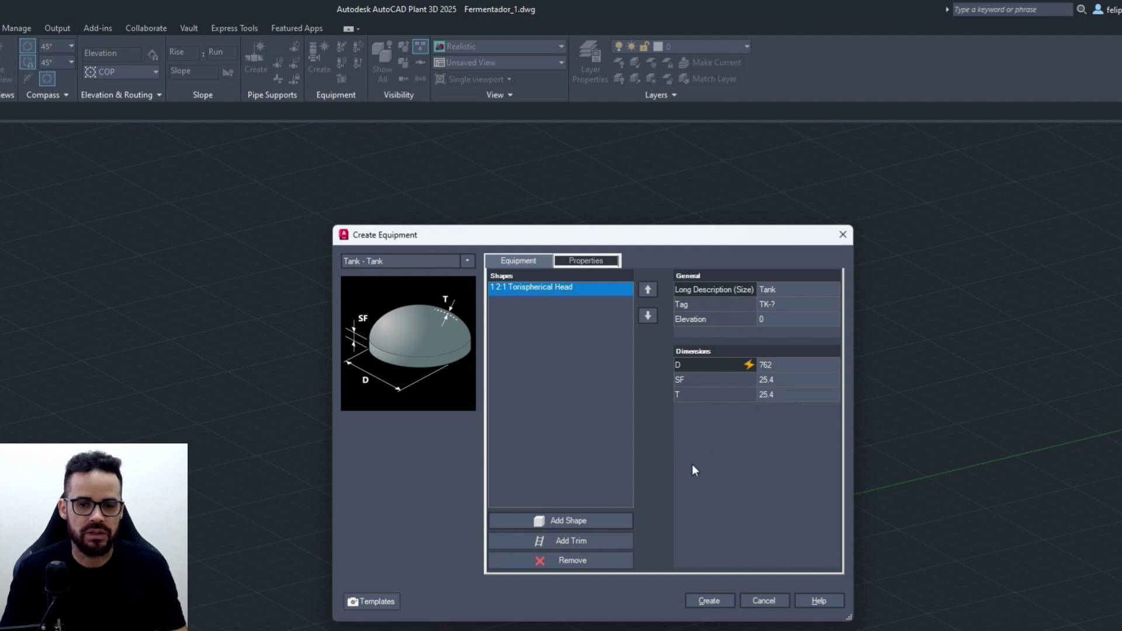
left_click(586, 519)
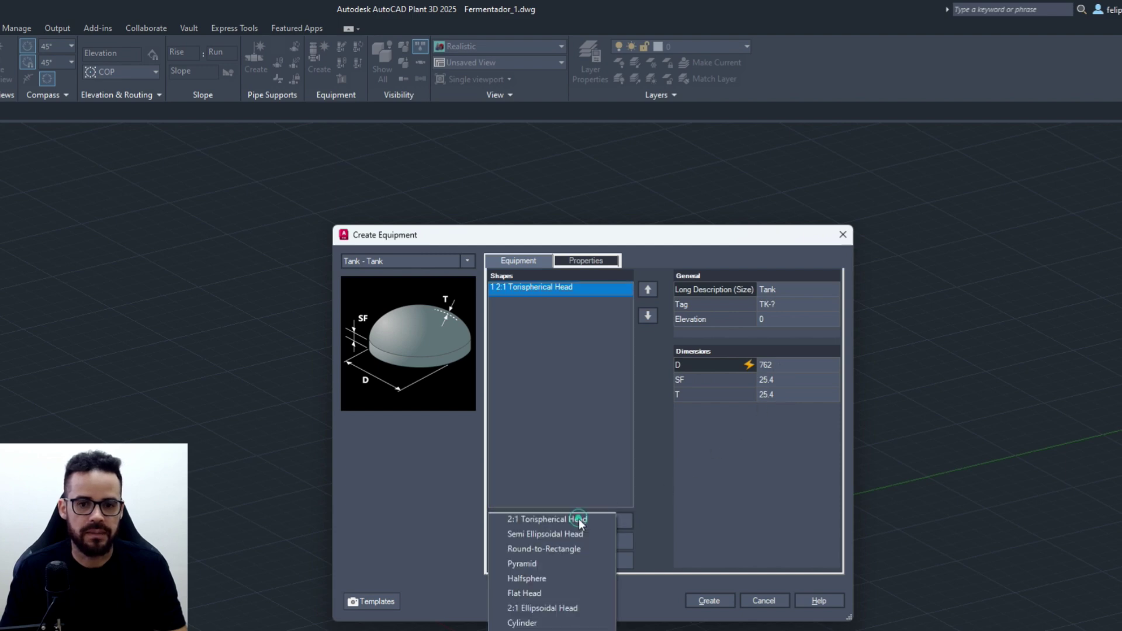
left_click(546, 625)
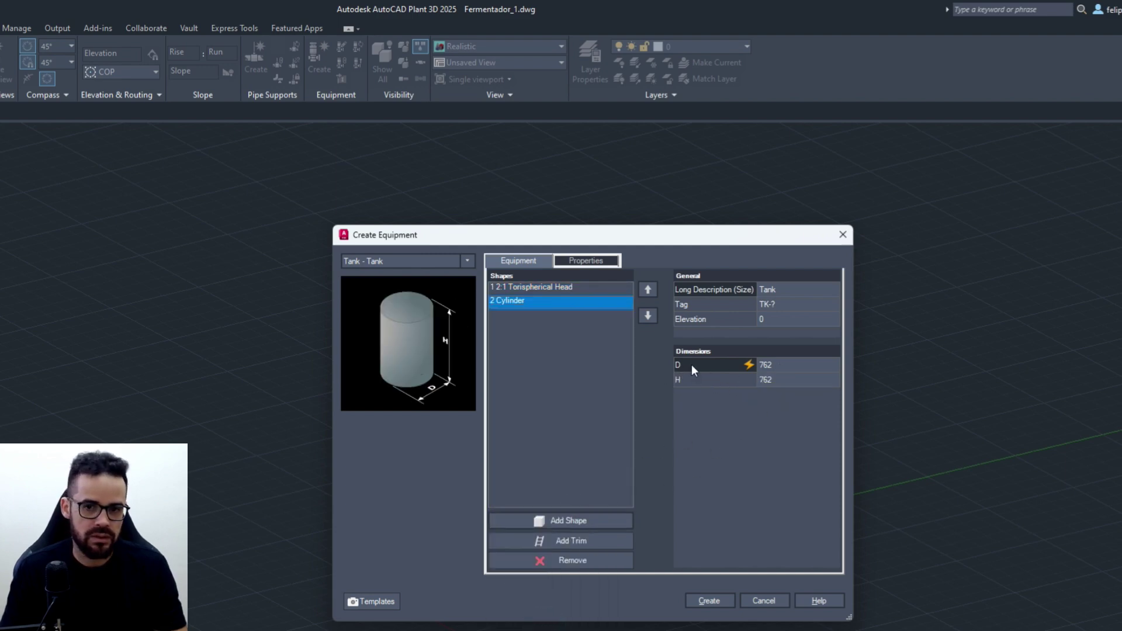
Step: Set the cylinder's diameter D to 3000 and display the torispherical head's dimensions
double_click(778, 365)
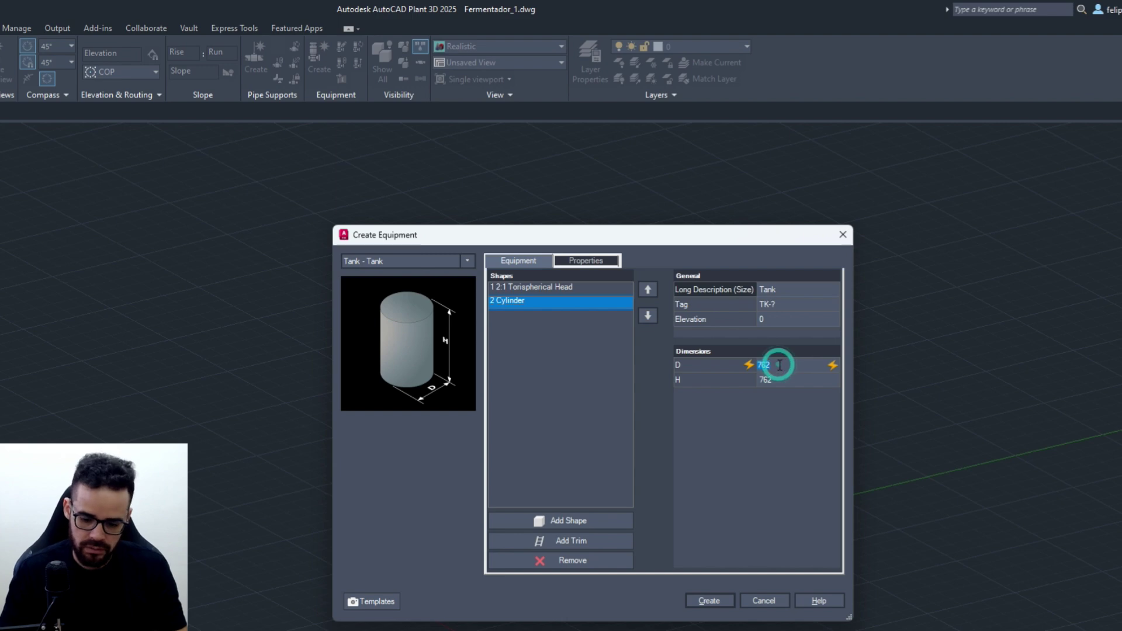
key("BackSpace")
type("3000")
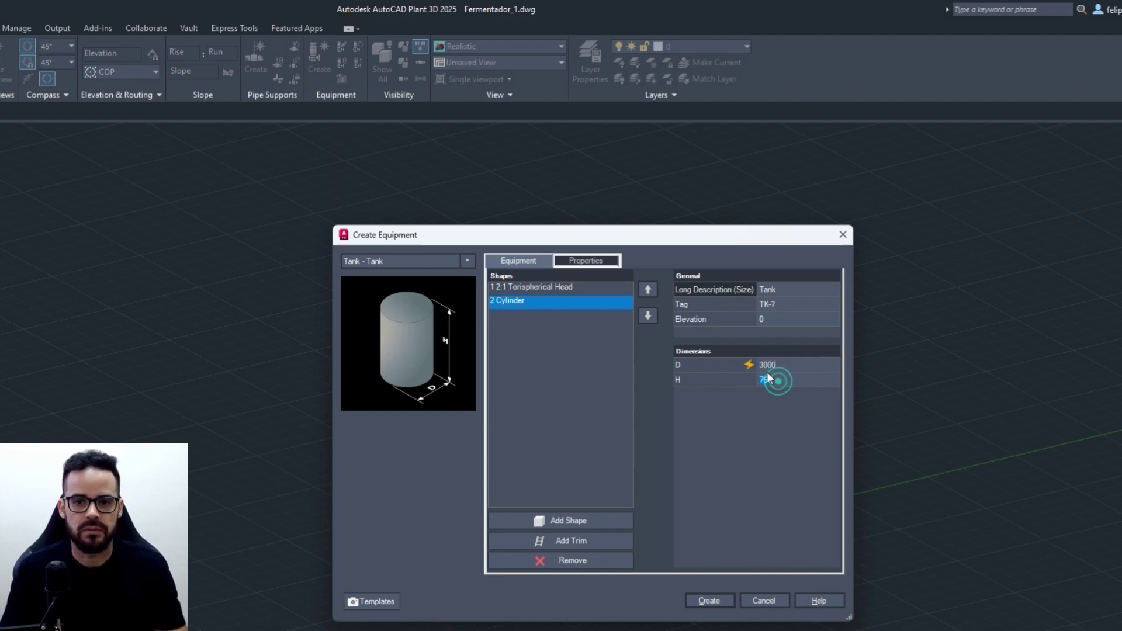
left_click(560, 289)
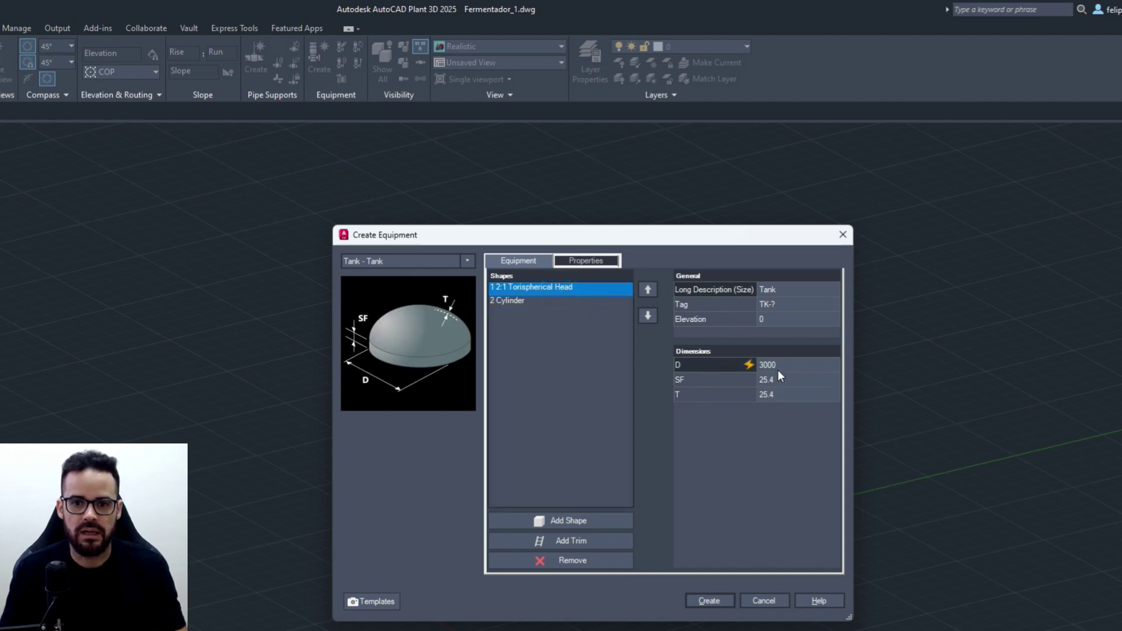
Step: Set the cylinder's height H to 3500
left_click(528, 302)
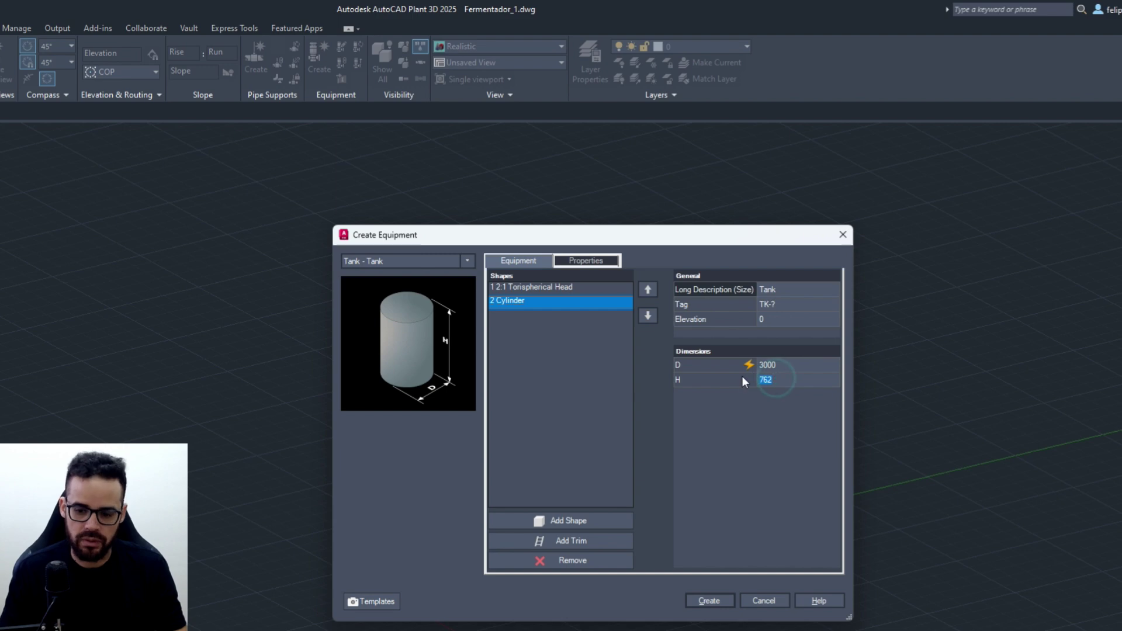
type("3500")
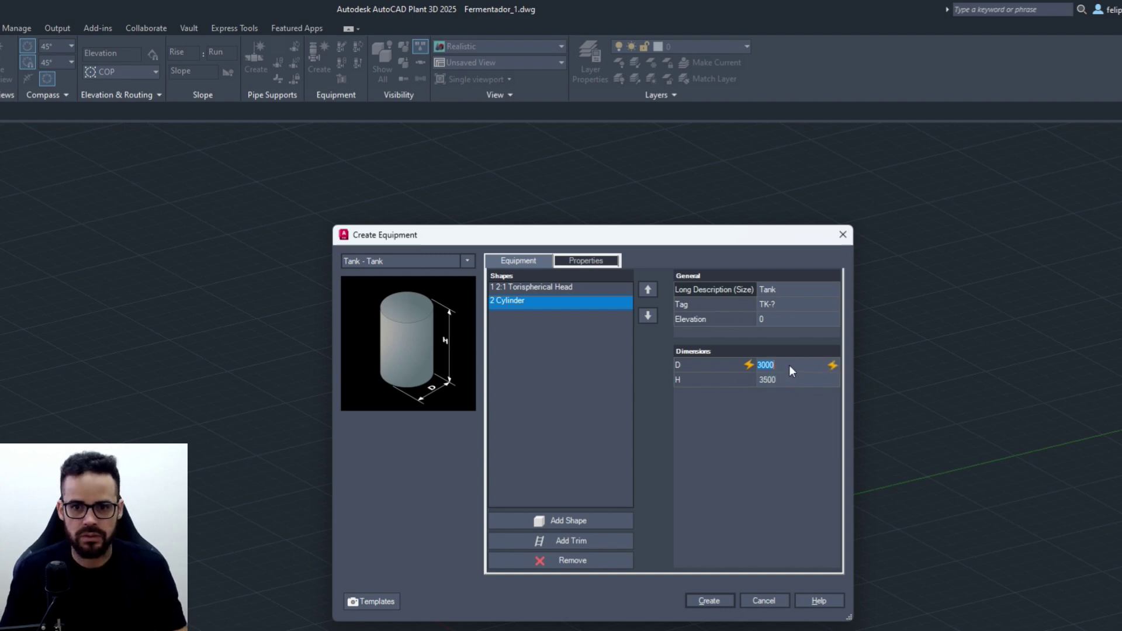
left_click(790, 365)
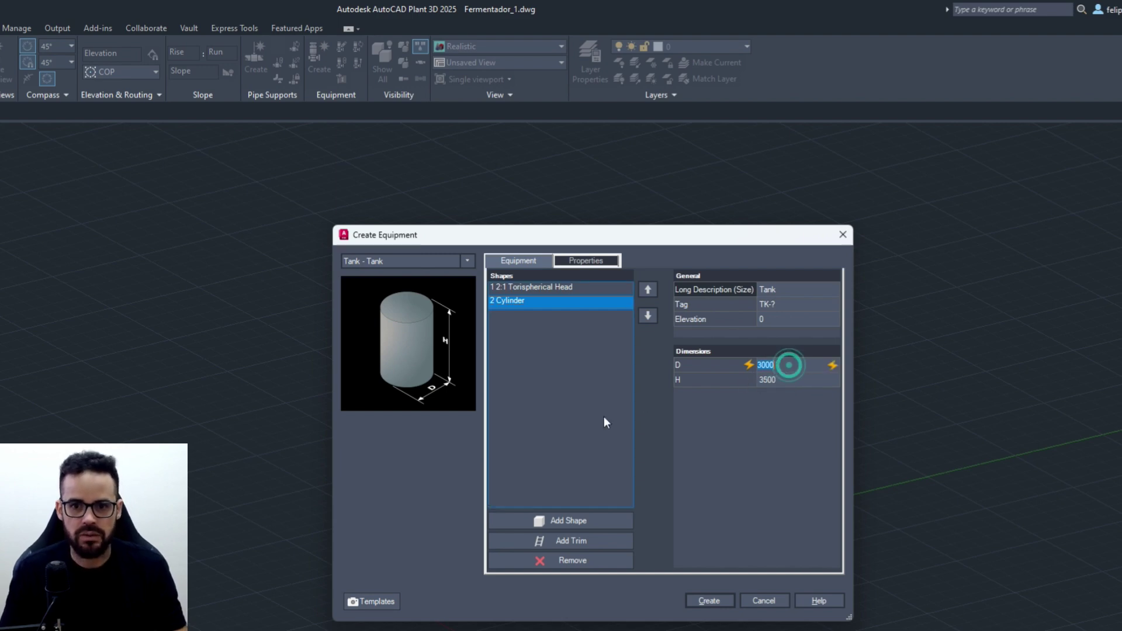
Step: Add a Cone below the cylinder in the tank's shapes and set its orientation to Downwards
left_click(566, 524)
left_click(762, 479)
left_click(580, 524)
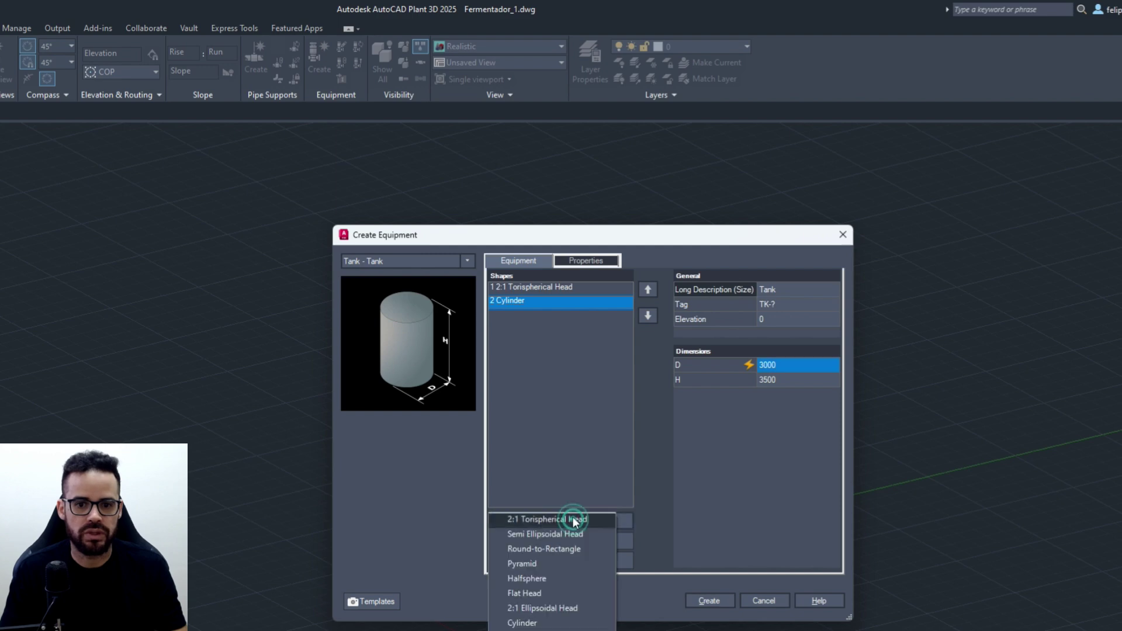
left_click(551, 630)
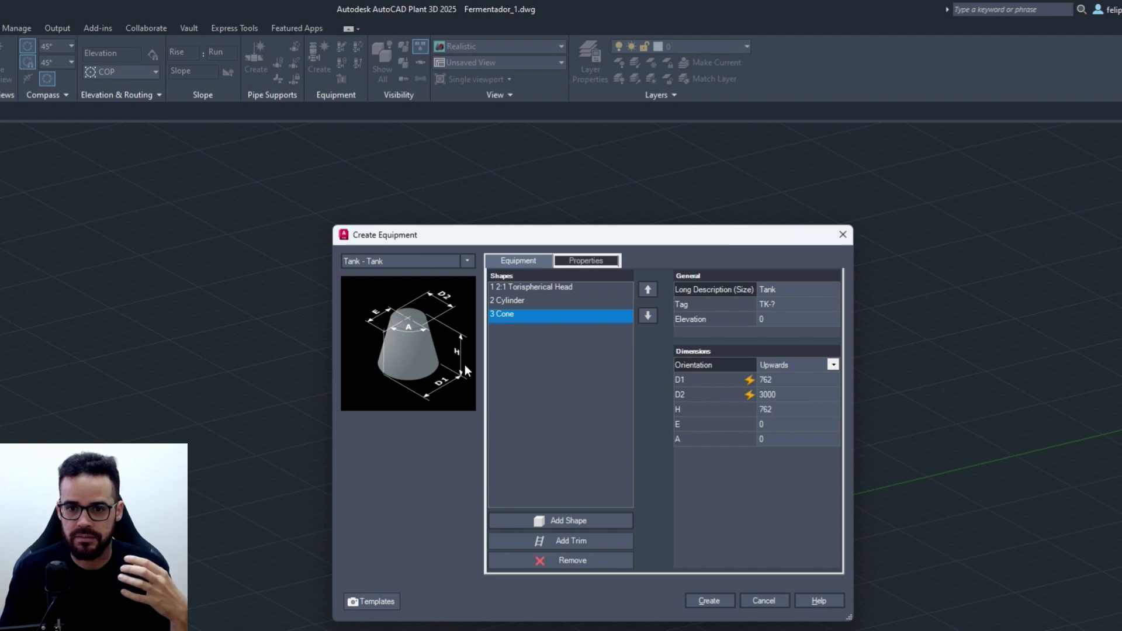
left_click(835, 366)
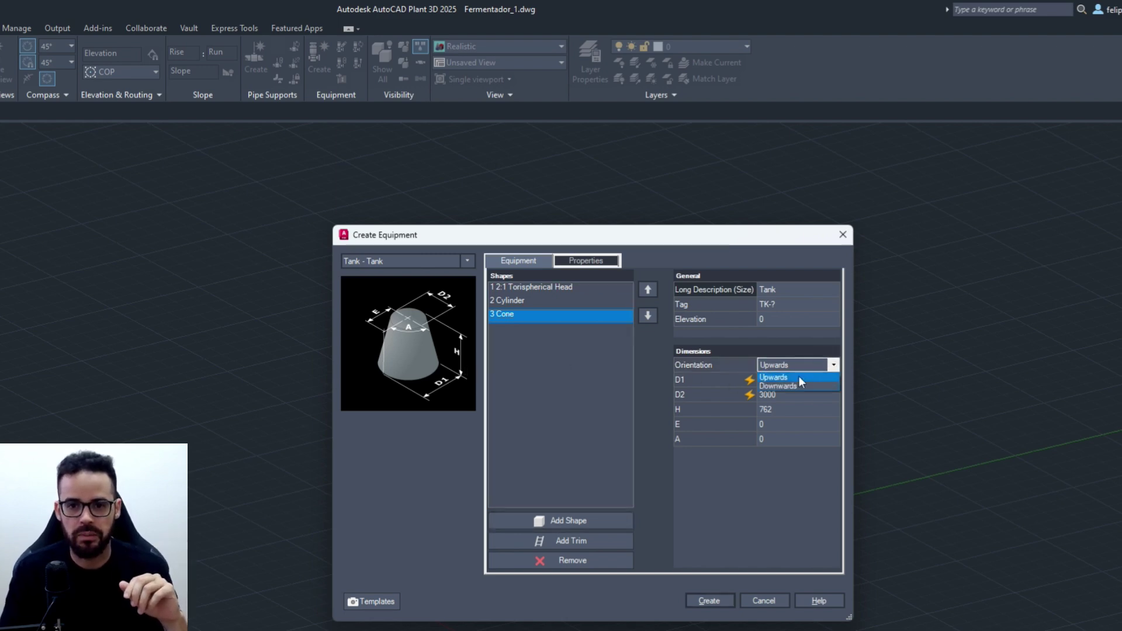
left_click(798, 386)
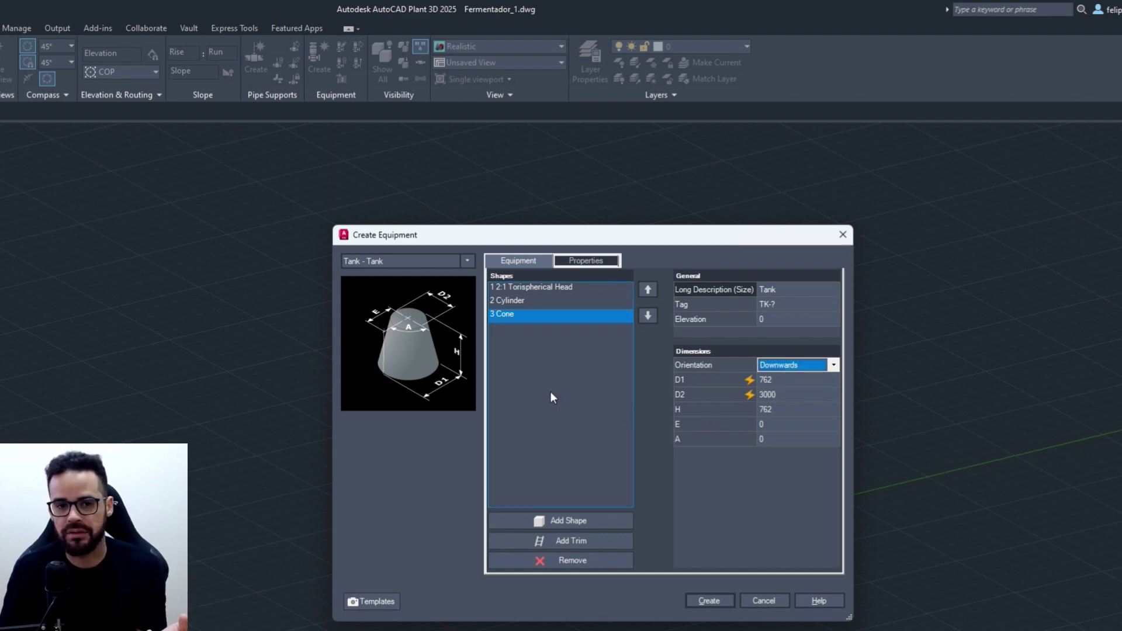
Step: Set the cone's diameters to 3000 for D1 and 200 for D2
left_click(777, 380)
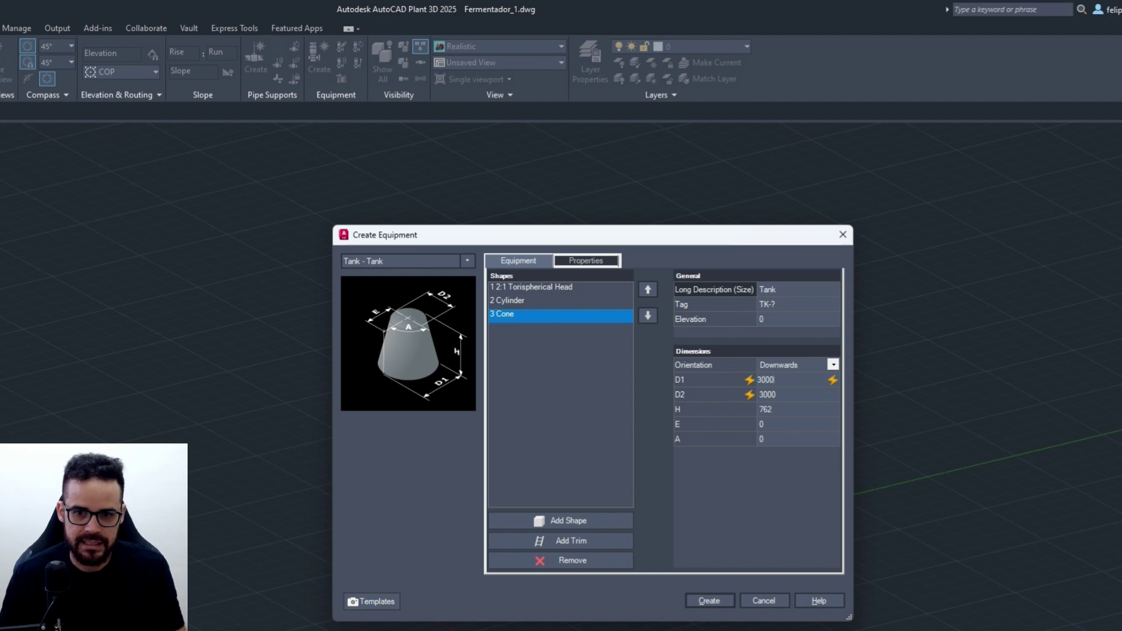
type("3000")
key("Tab")
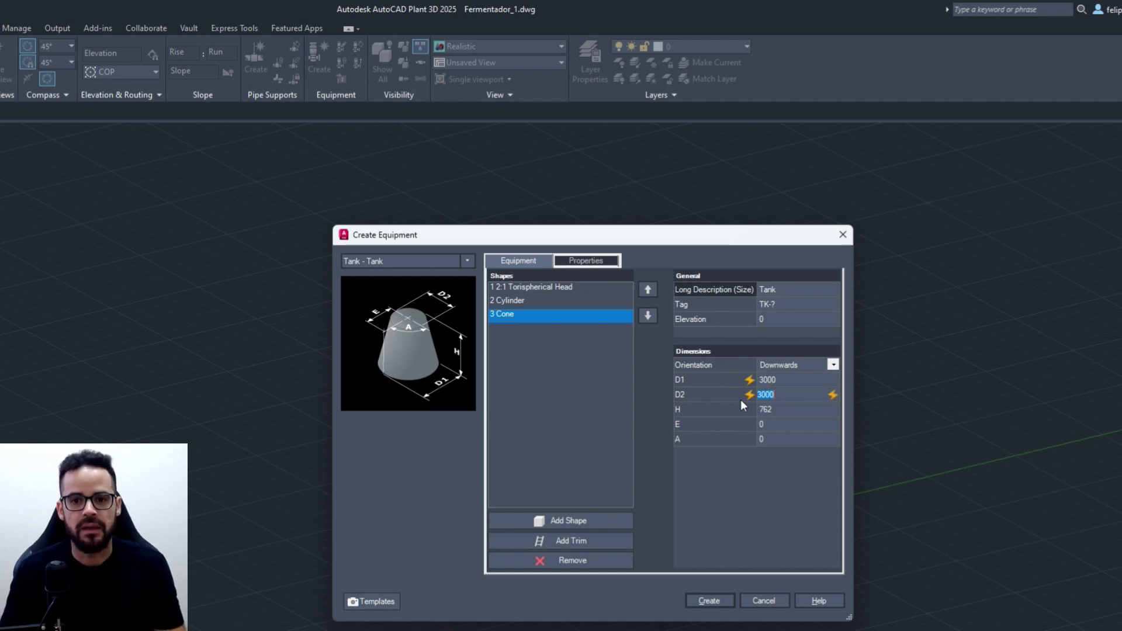
double_click(780, 393)
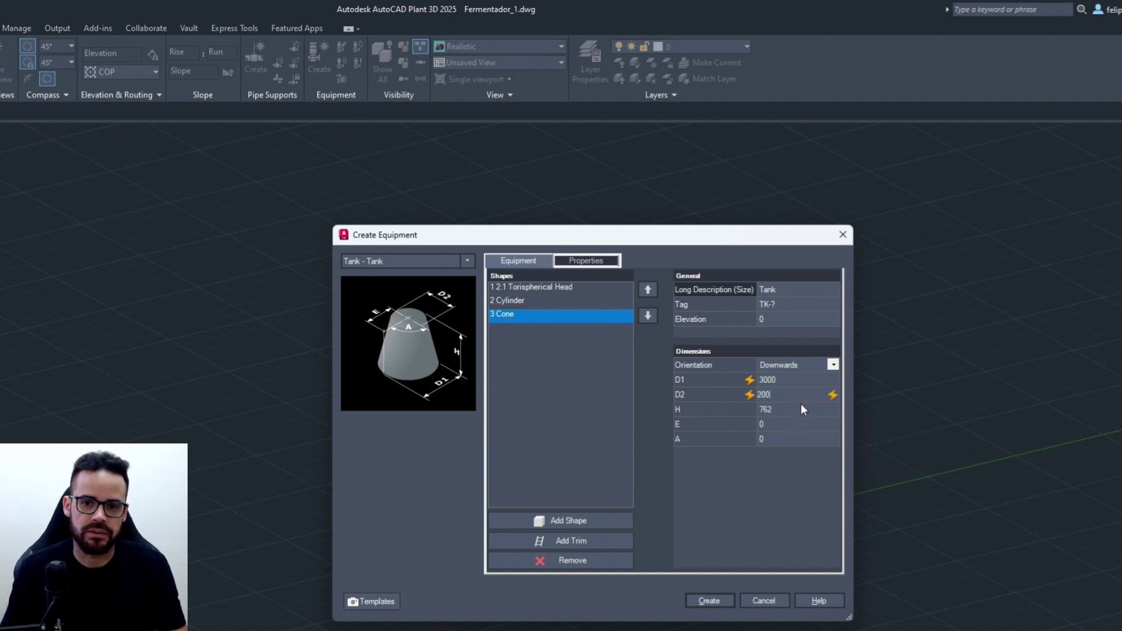
double_click(780, 440)
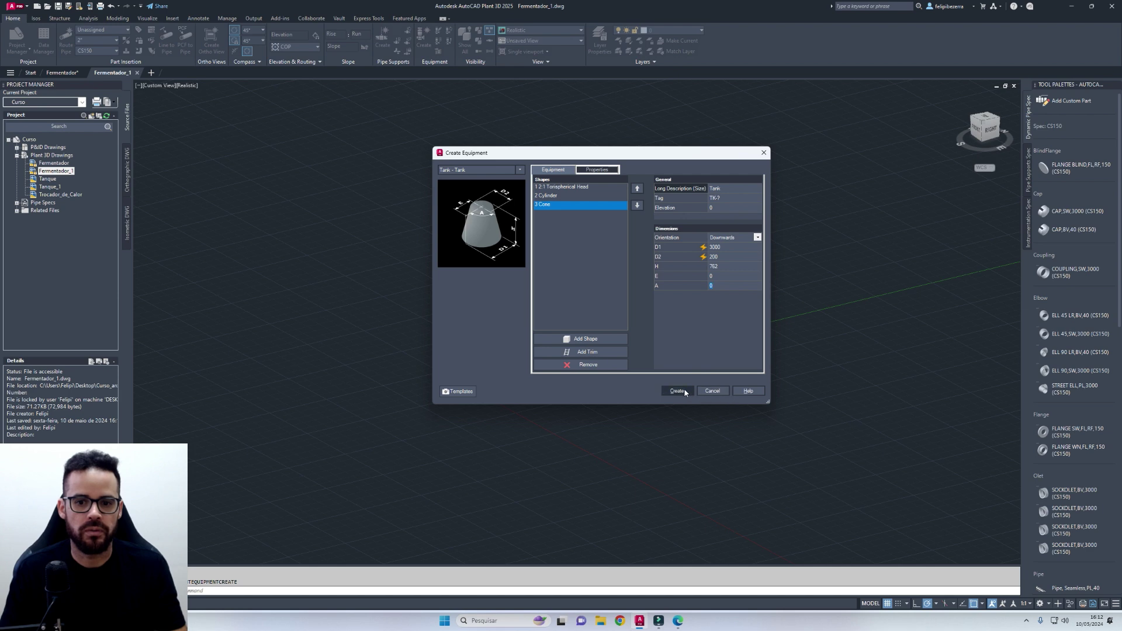
Step: Create the tank and place it at insertion point 0,0,0, accepting the default rotation
left_click(678, 391)
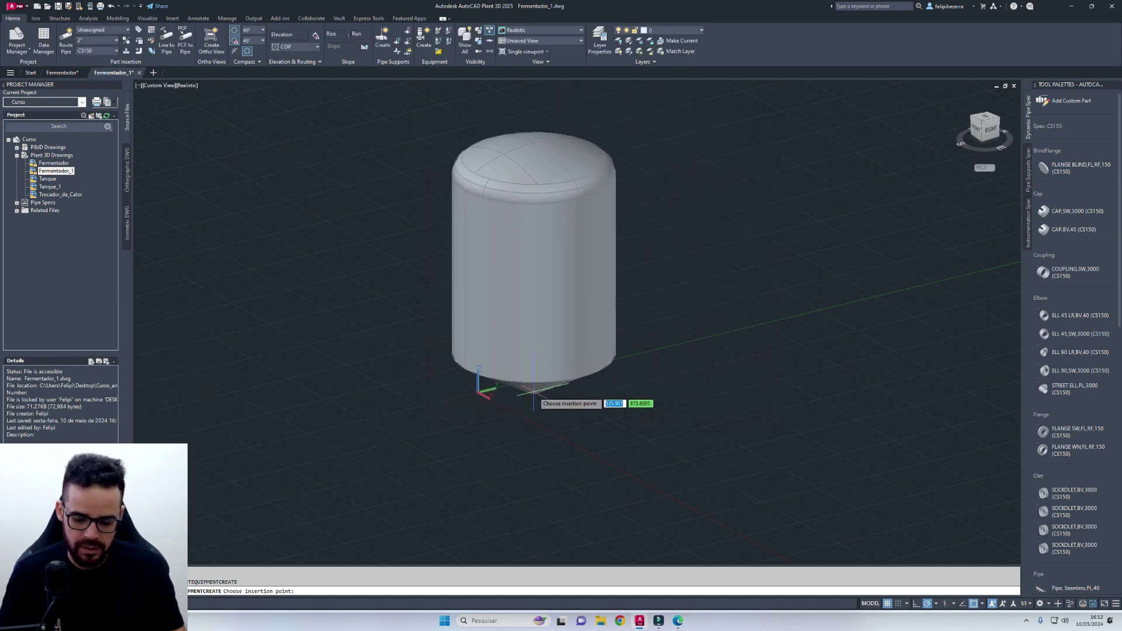
type("0,0,")
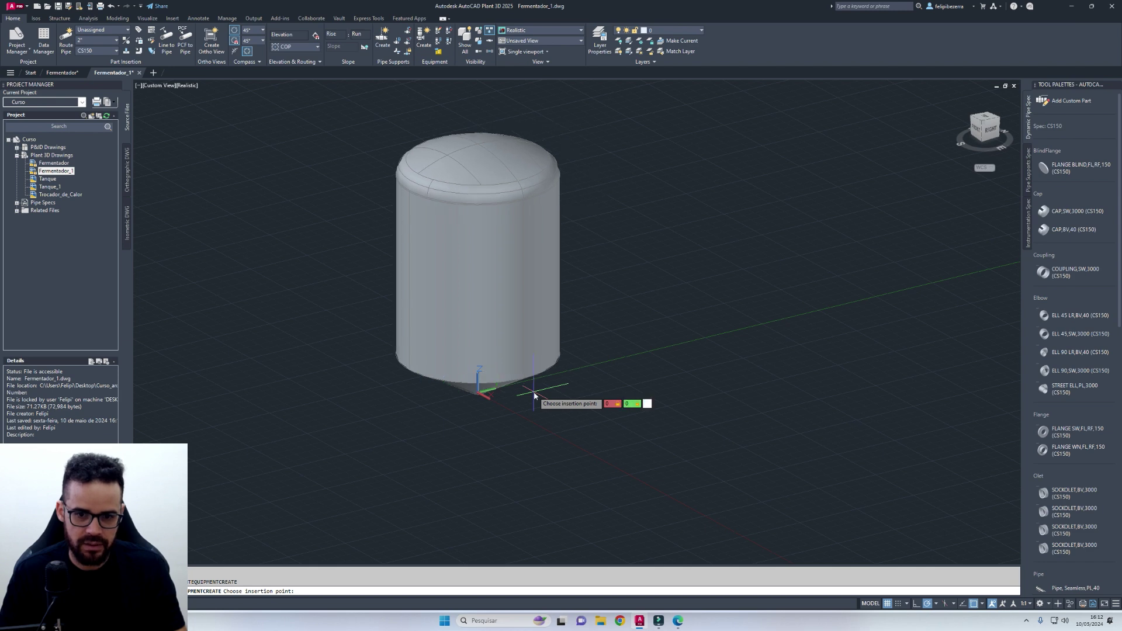
type("0")
key("Return")
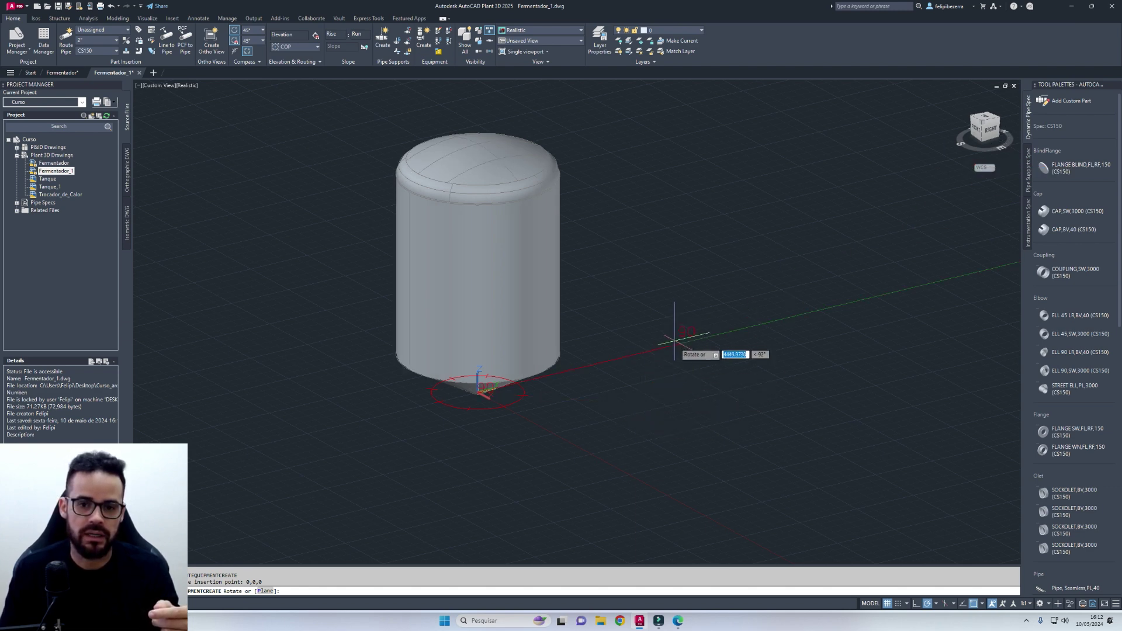
key("Return")
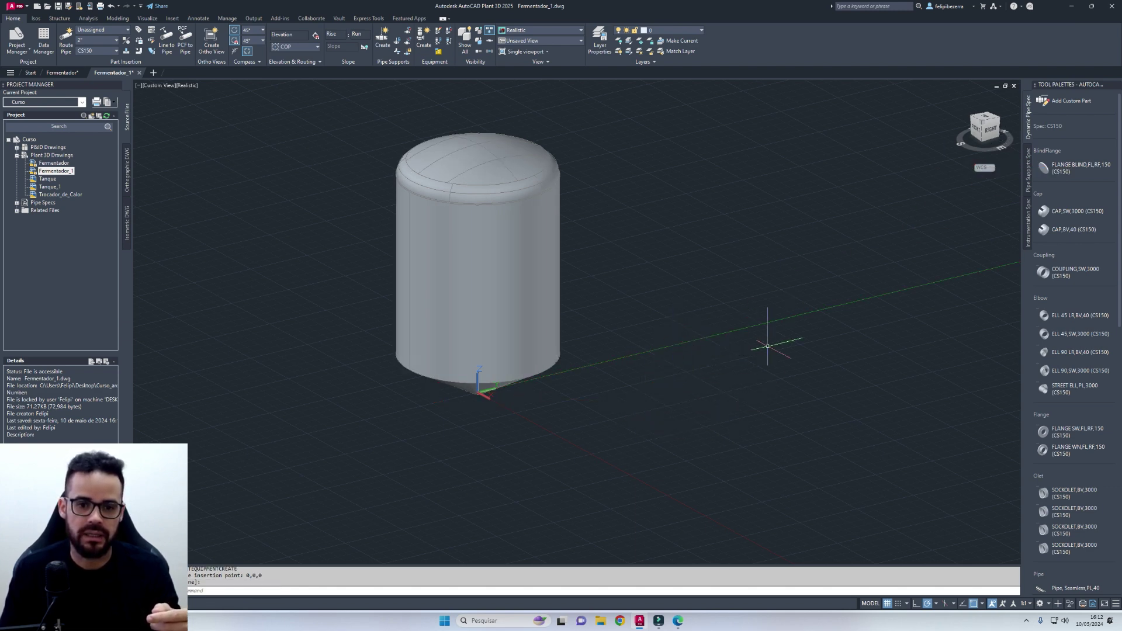
Step: Open the placed tank for equipment modification and display its cone's dimensions
left_click(513, 291)
right_click(513, 296)
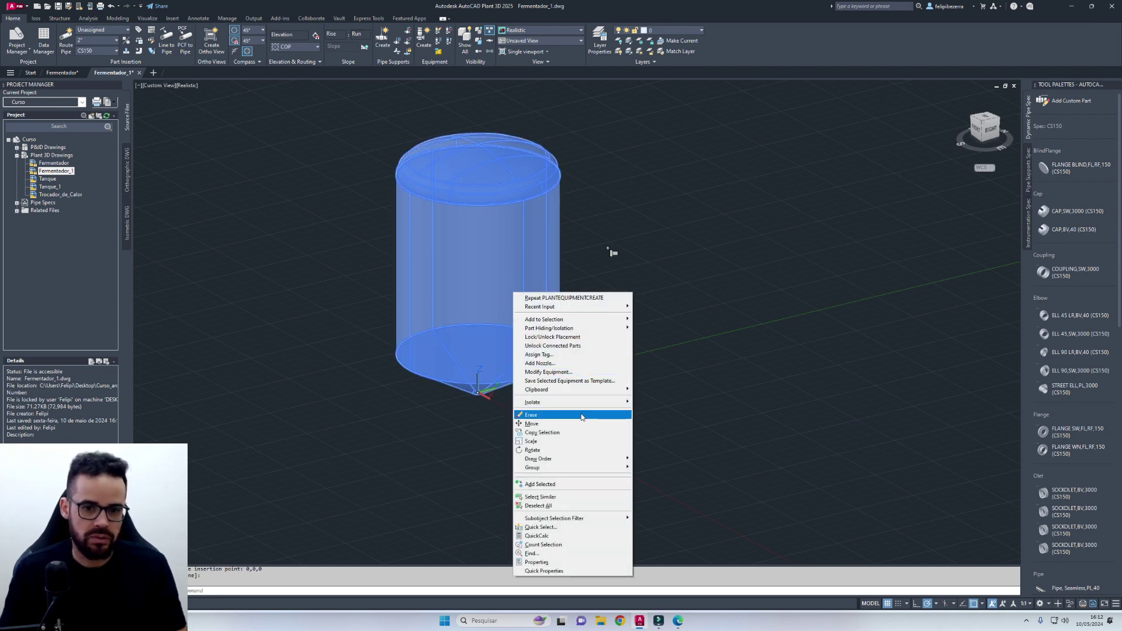
left_click(582, 372)
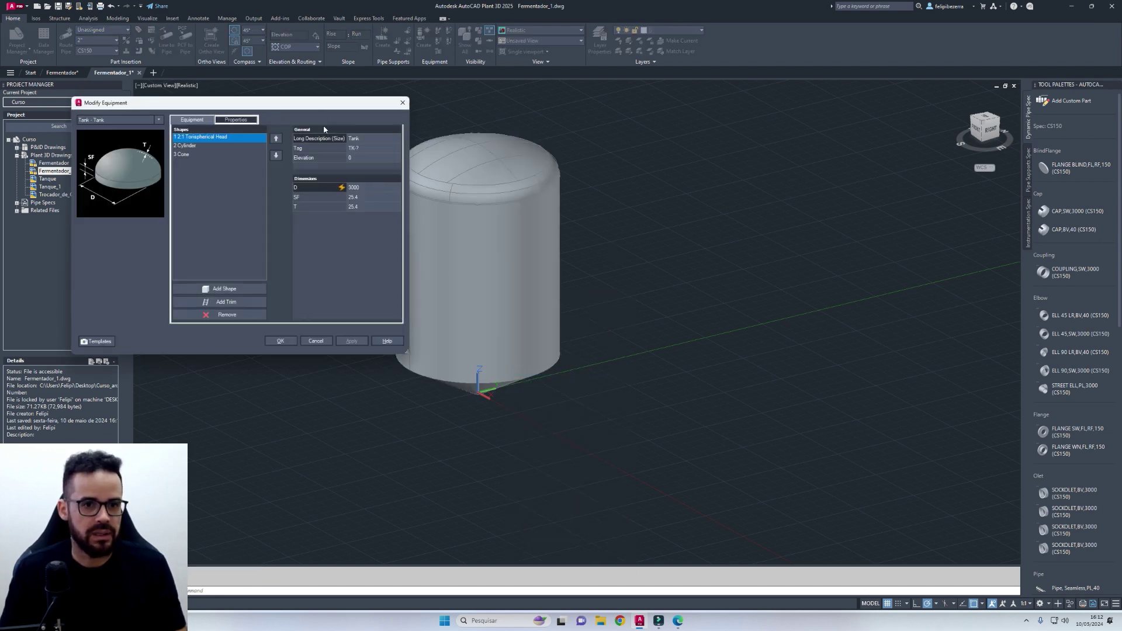
left_click_drag(325, 107, 403, 149)
left_click(289, 198)
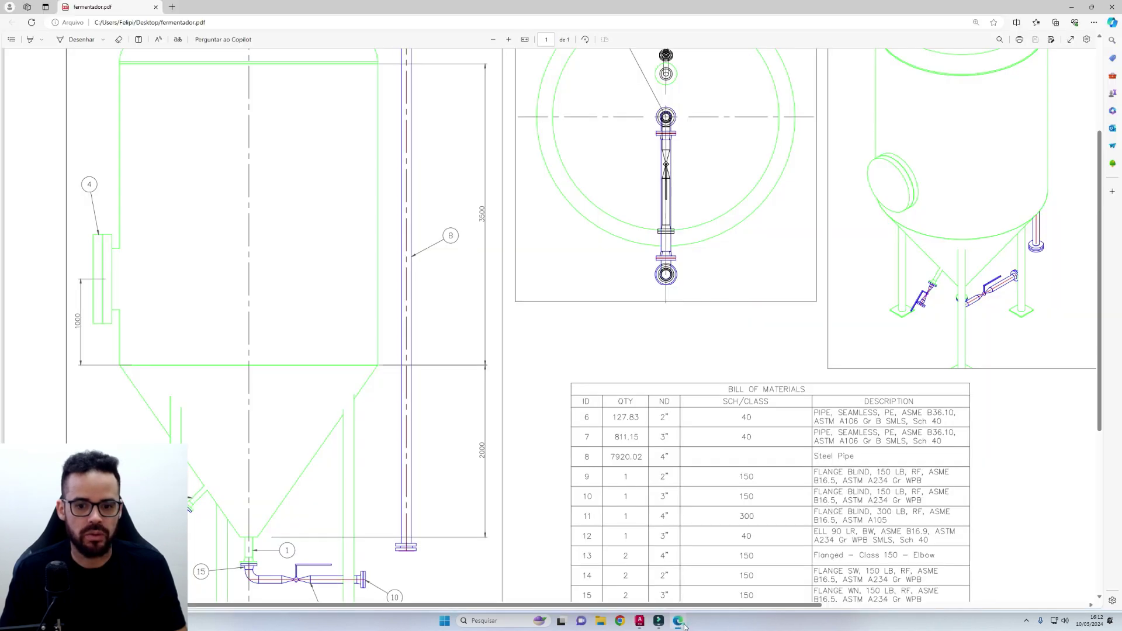
Step: Check the cone's height in fermentador.pdf, set the cone's H to 2000 in AutoCAD Plant 3D and apply the change
key("alt+Tab")
scroll(524, 381, "up", 1)
scroll(506, 404, "right", 1)
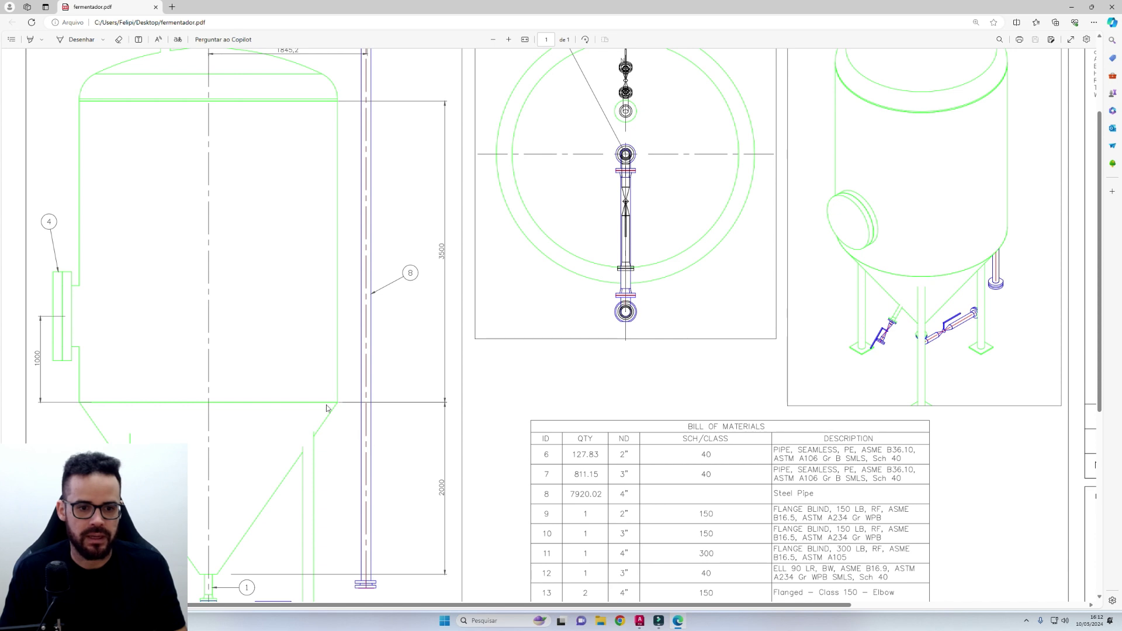
left_click(640, 621)
left_click(605, 577)
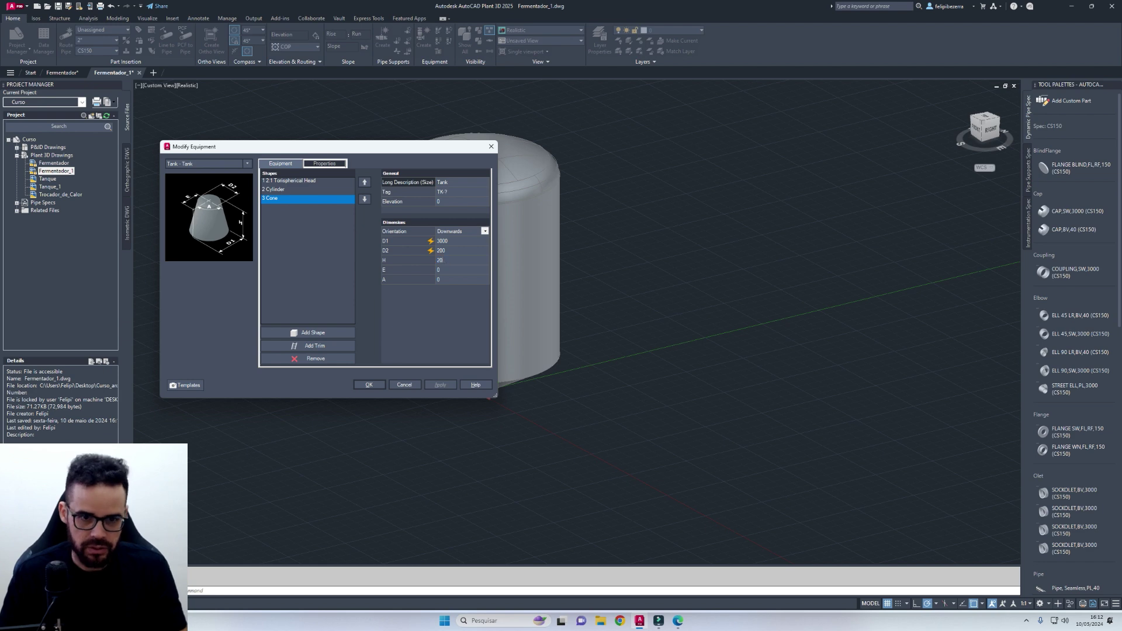
left_click(439, 270)
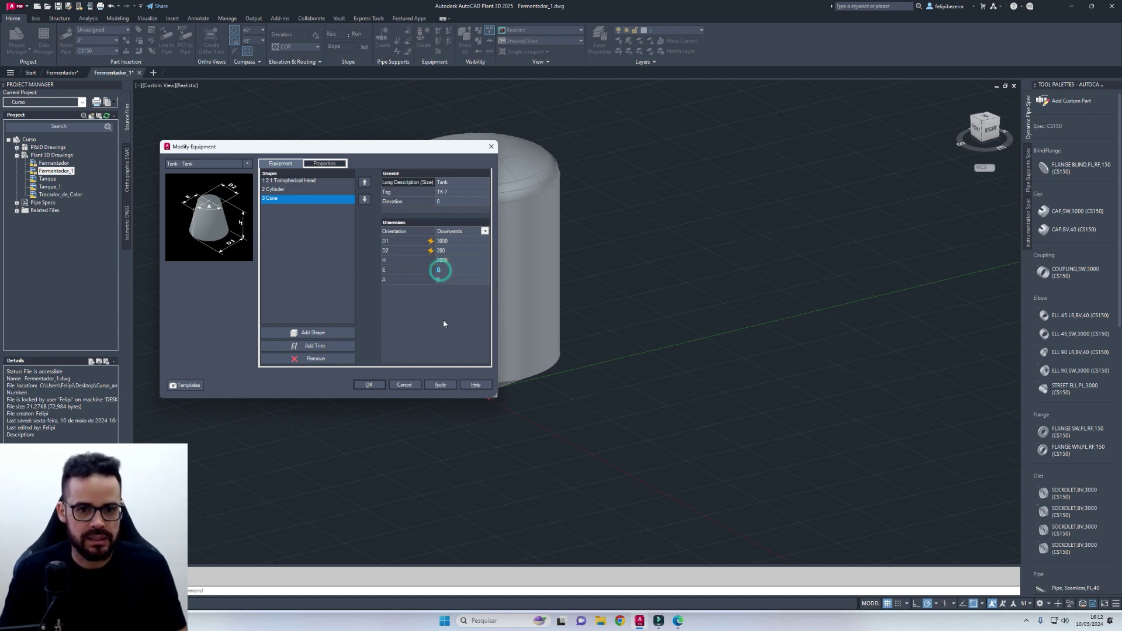
left_click(440, 385)
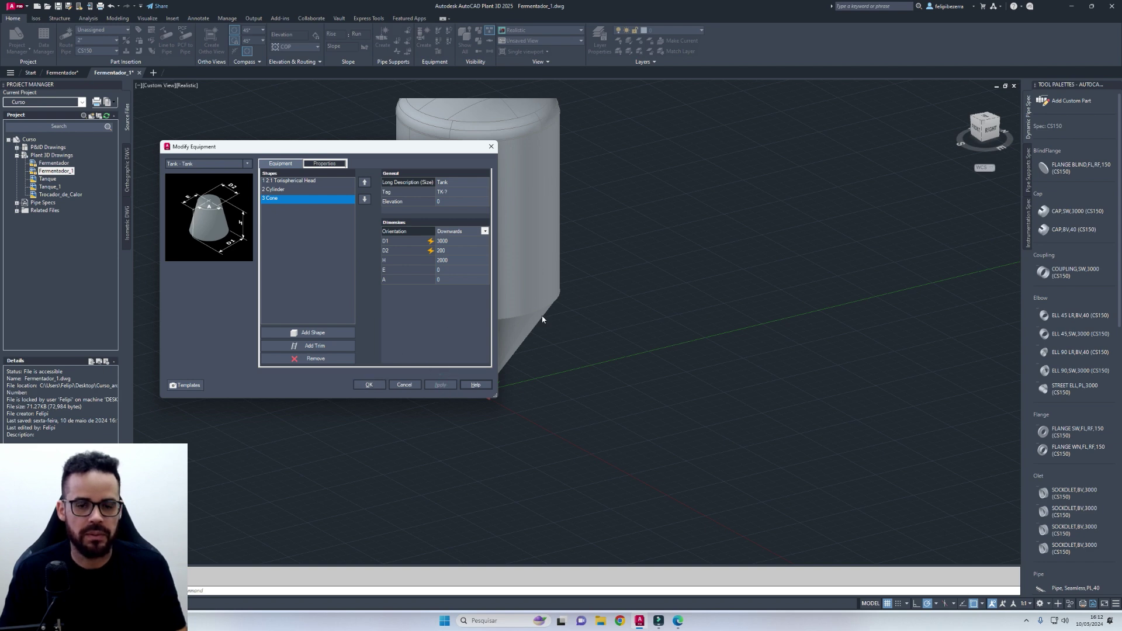
Step: Switch to fermentador.pdf and examine the General Notes for the tank legs' start point, profile type, quantity and dimensions
left_click(284, 200)
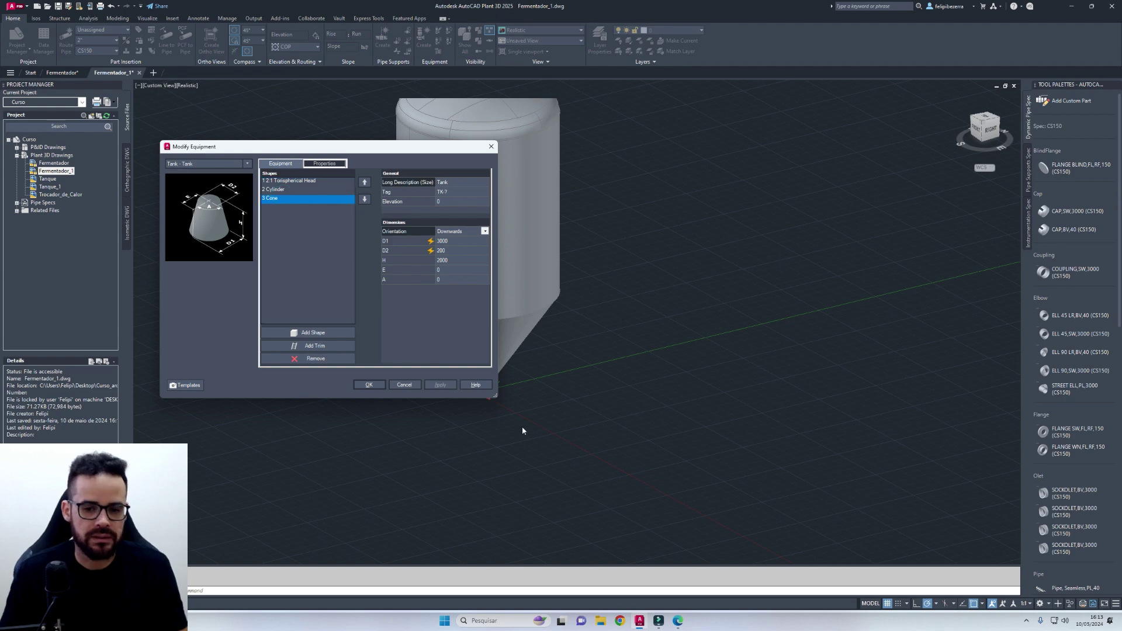
left_click(681, 623)
scroll(685, 609, "down", 3)
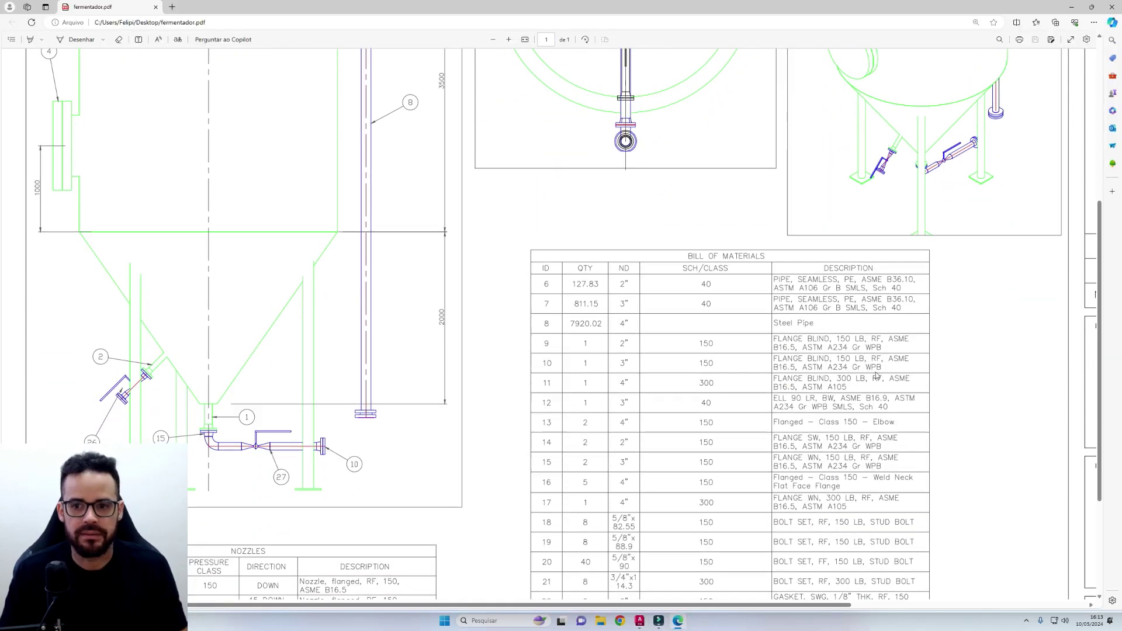
left_click_drag(685, 610, 989, 591)
scroll(932, 481, "up", 5)
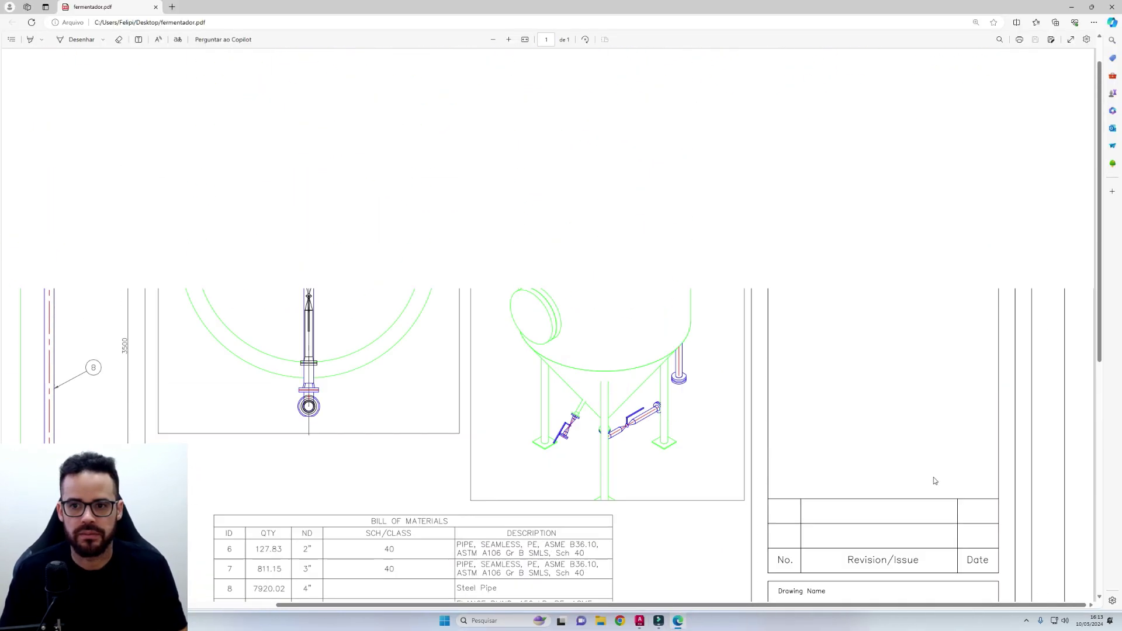
mouse_move(811, 203)
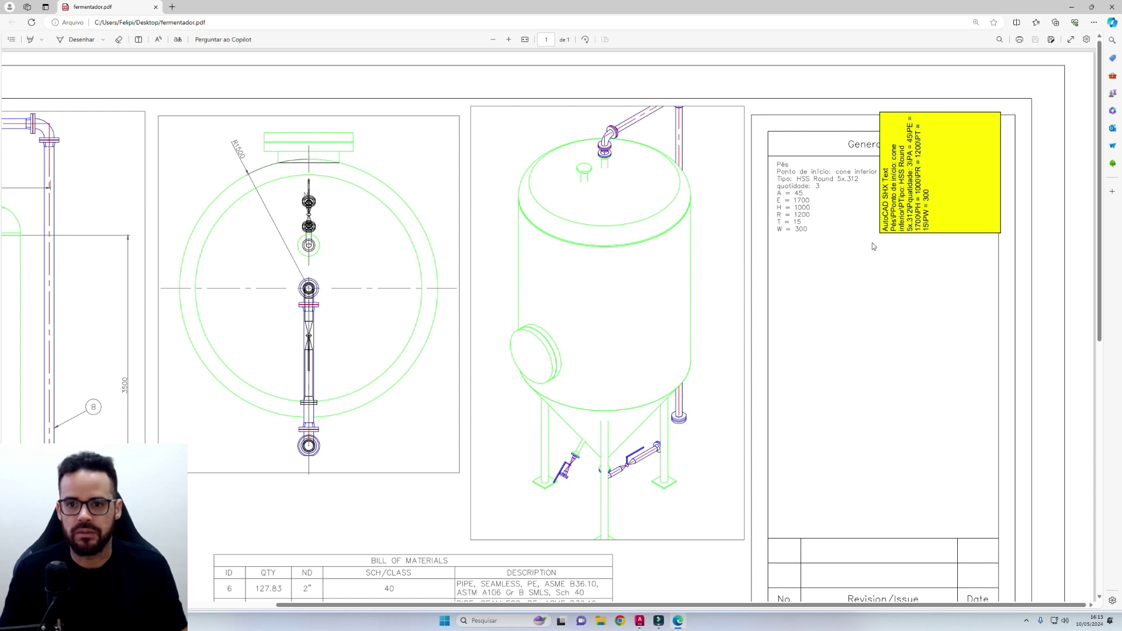
scroll(922, 268, "up", 2, "ctrl")
scroll(925, 270, "down", 2, "ctrl")
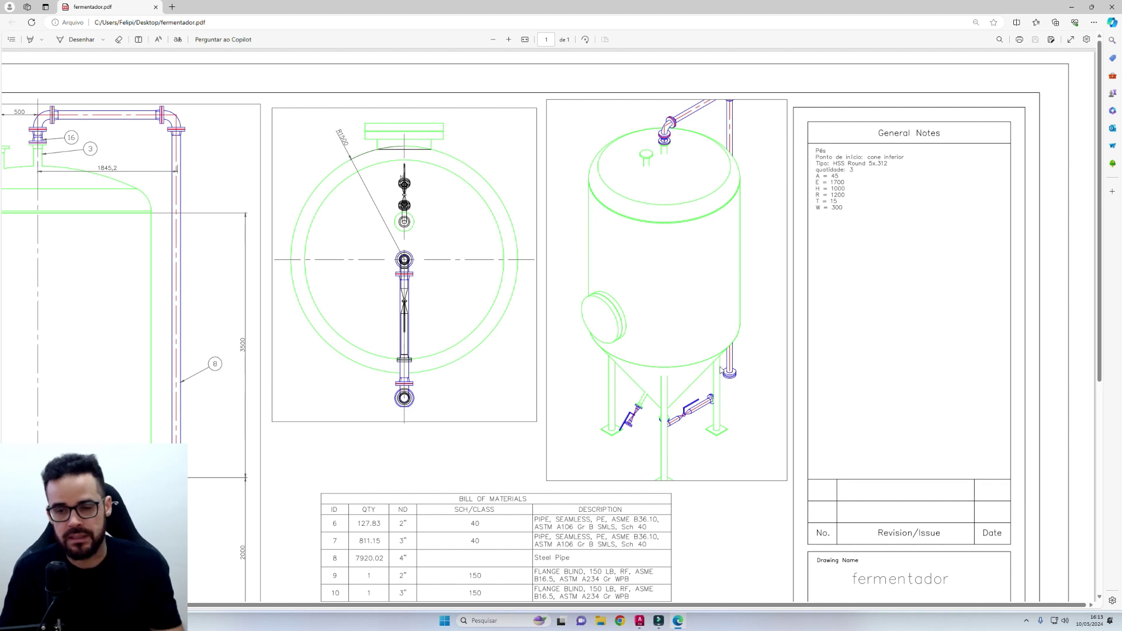
scroll(965, 203, "up", 1, "ctrl")
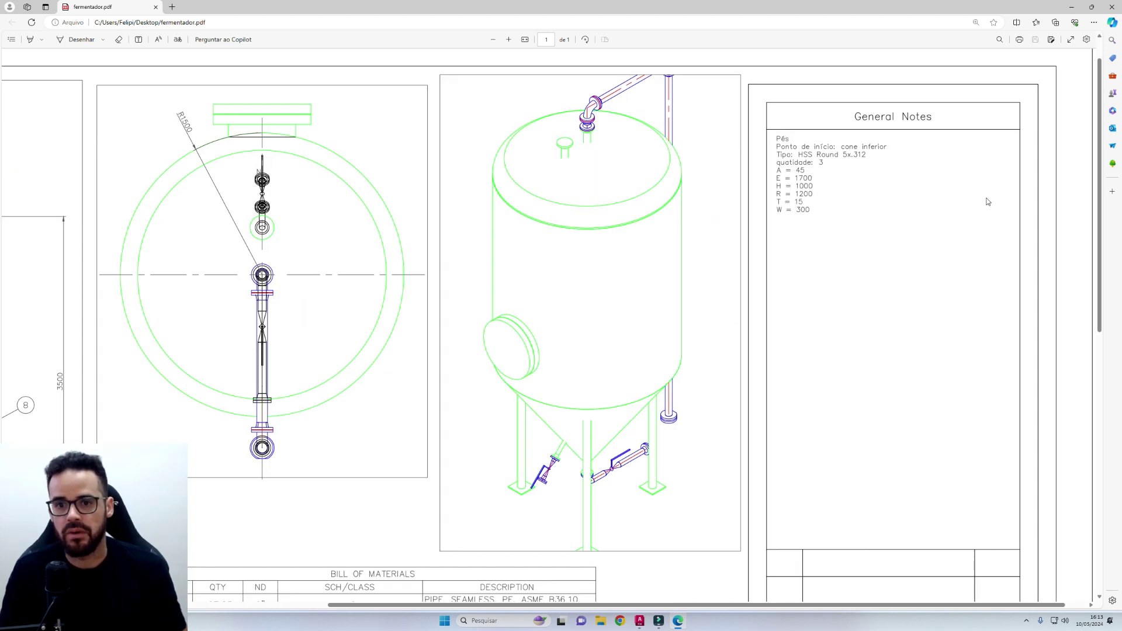
scroll(987, 201, "up", 3, "ctrl")
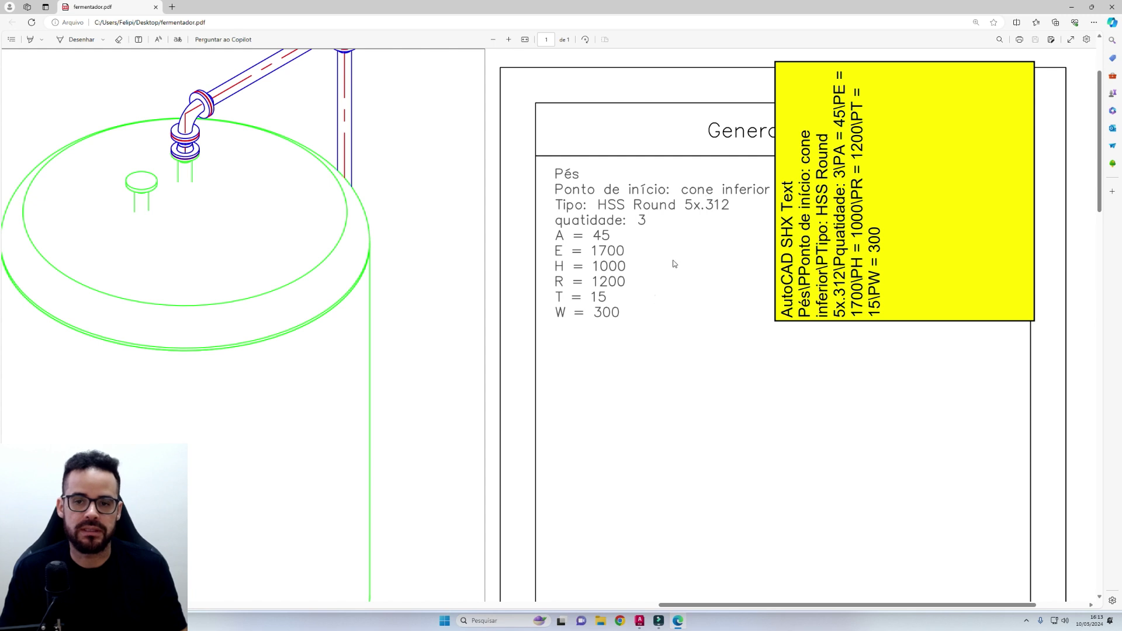
left_click(655, 295)
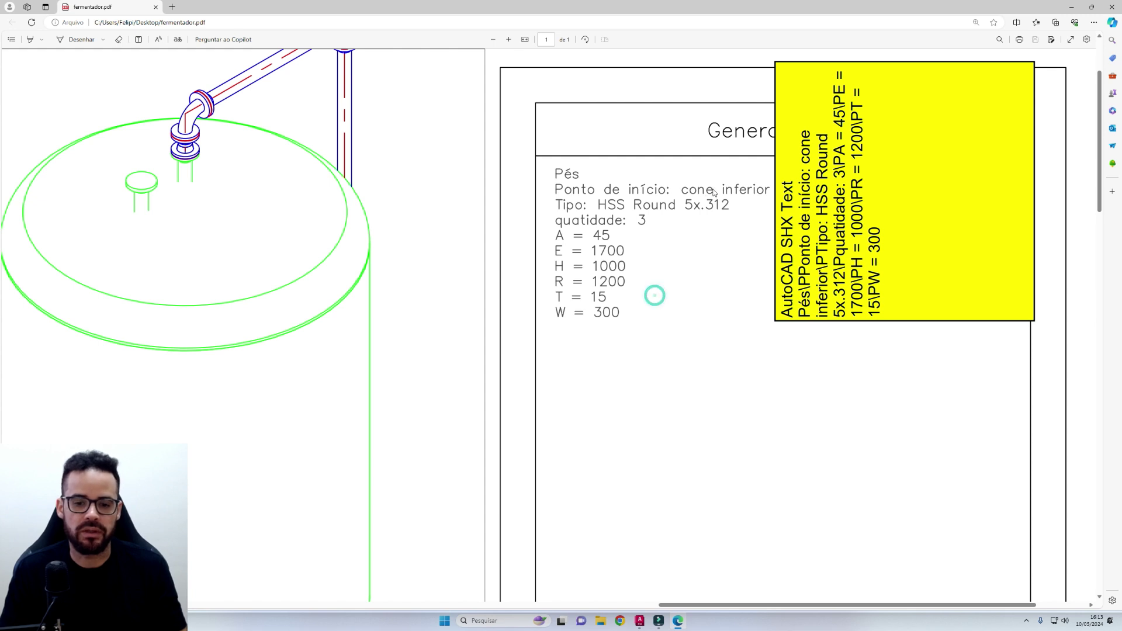
left_click(625, 310)
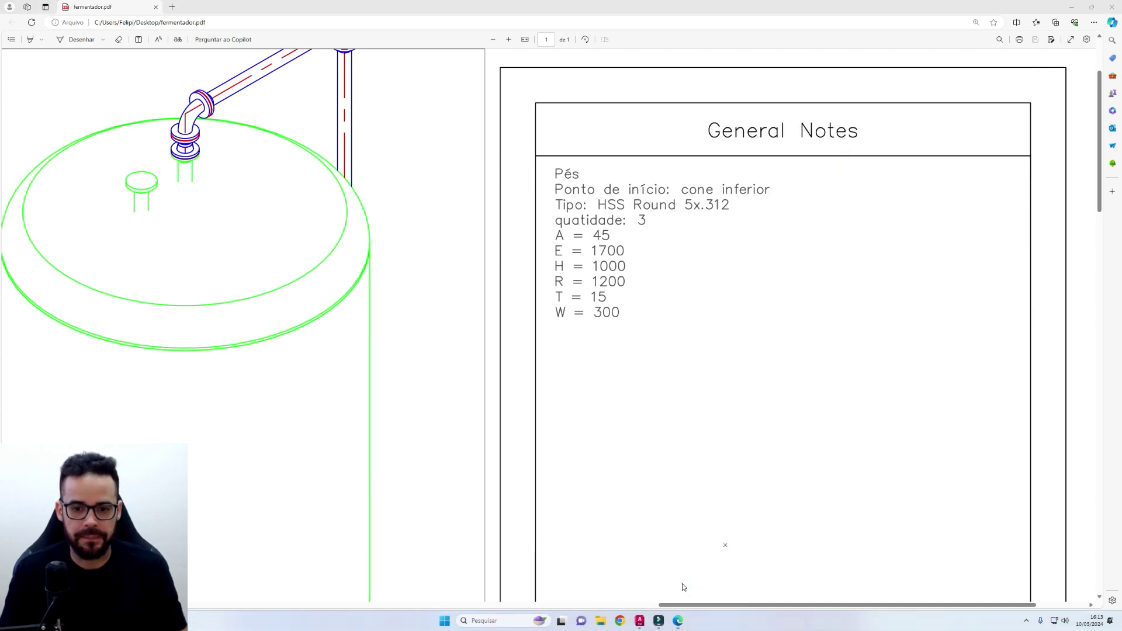
Step: Return to the tank's equipment modification in AutoCAD Plant 3D and add a Legs shape after the cone
key("alt+Tab")
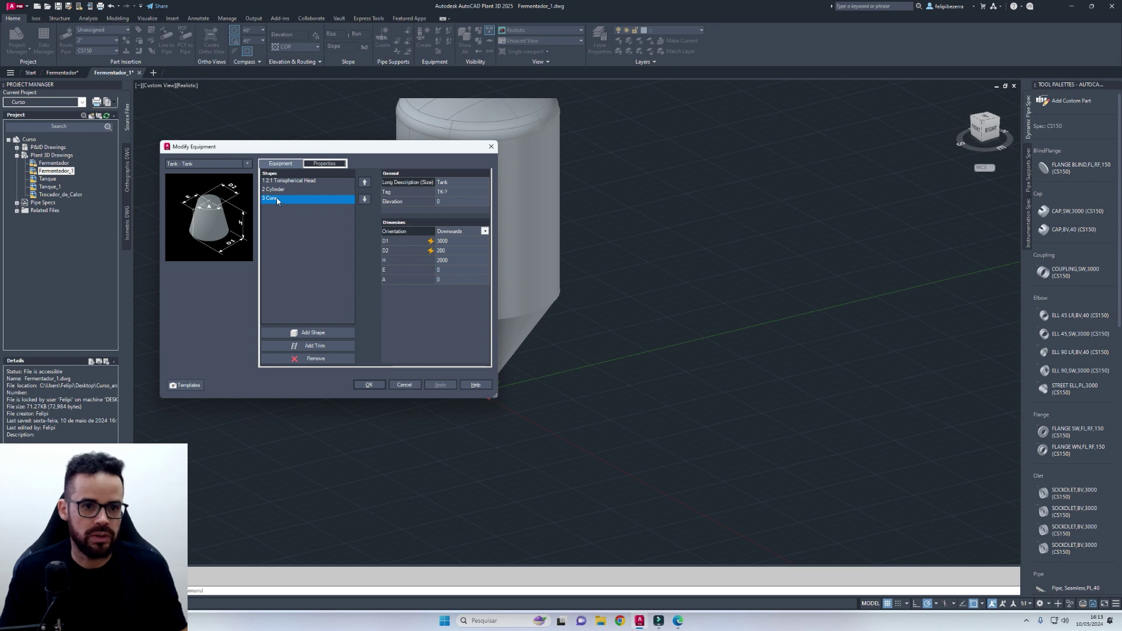
left_click(313, 333)
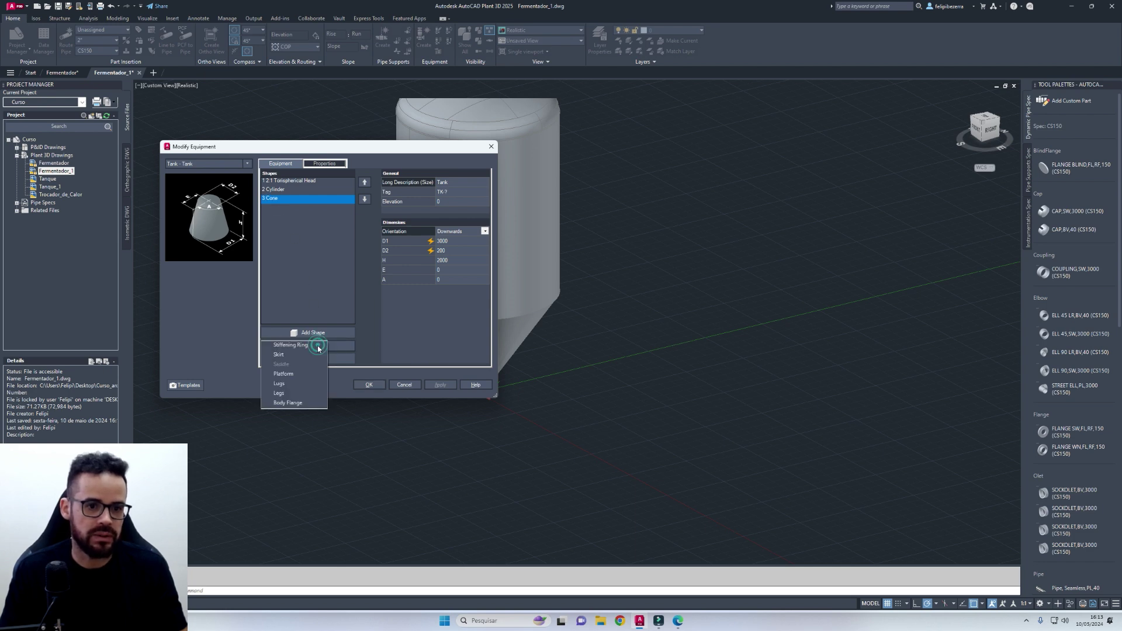
left_click(297, 398)
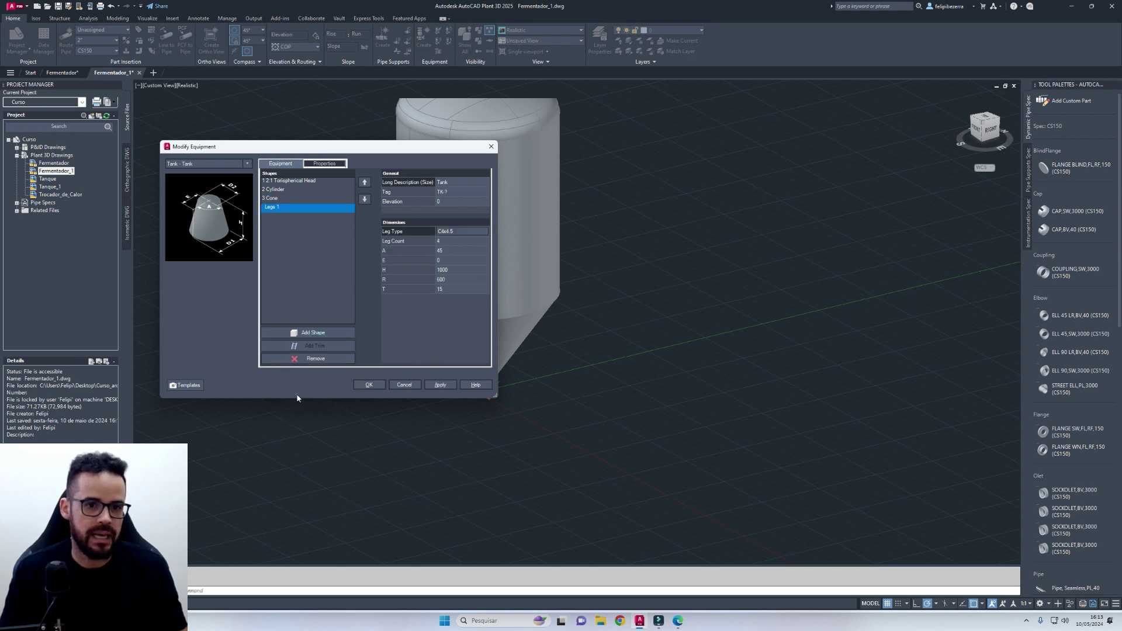
Step: Set the leg type to HSS-Round, size HSS5x.312, checking the profile in the General Notes of fermentador.pdf
left_click(451, 232)
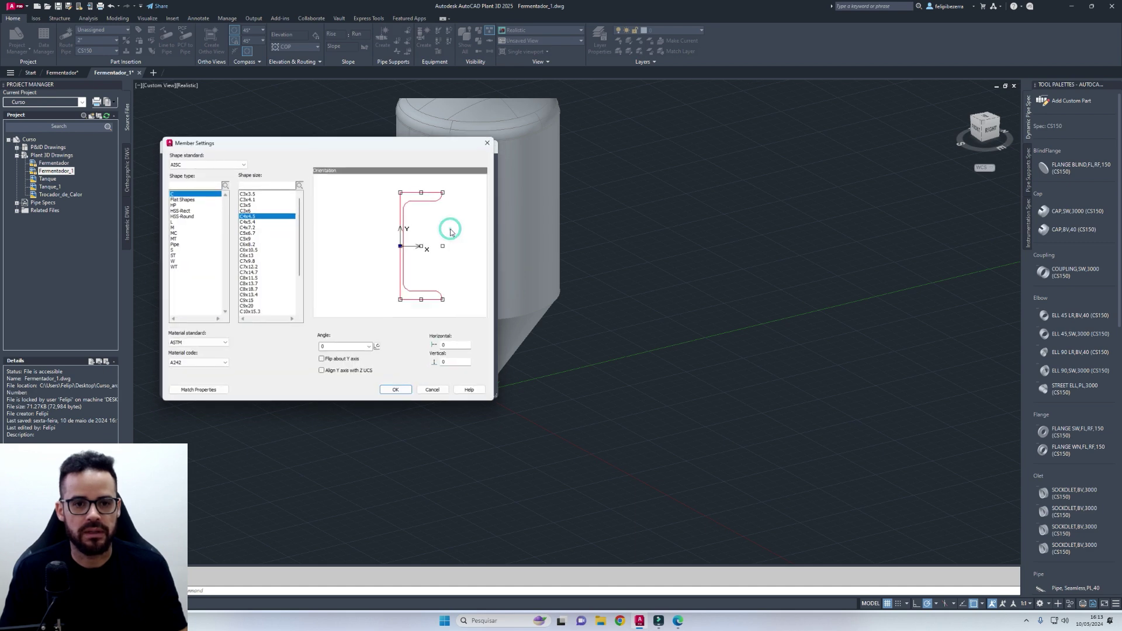
left_click(677, 622)
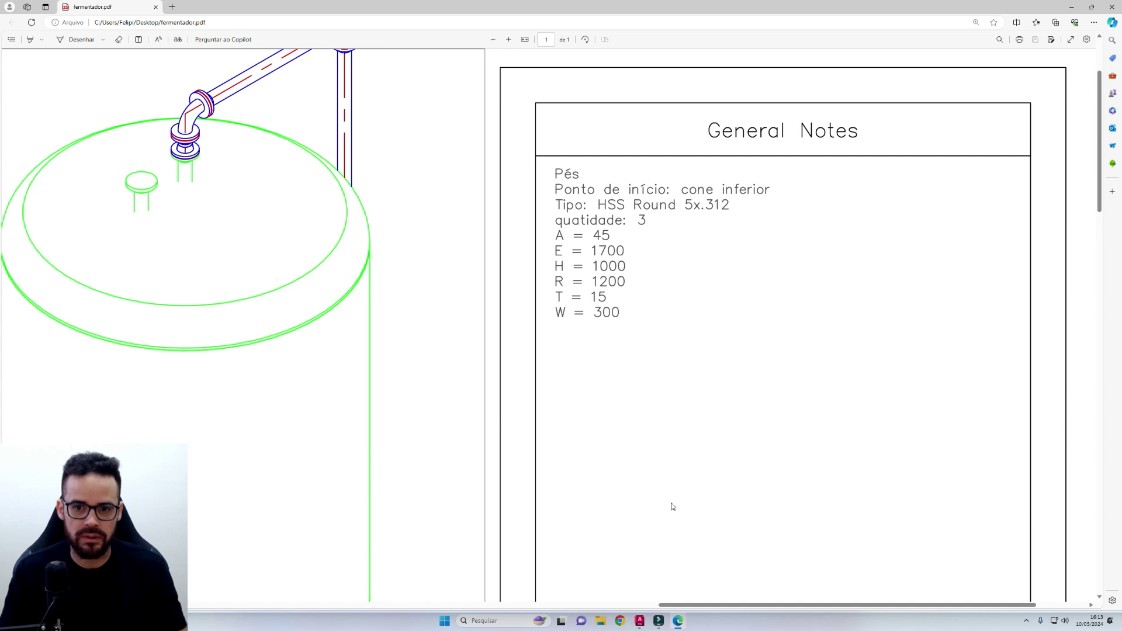
mouse_move(641, 621)
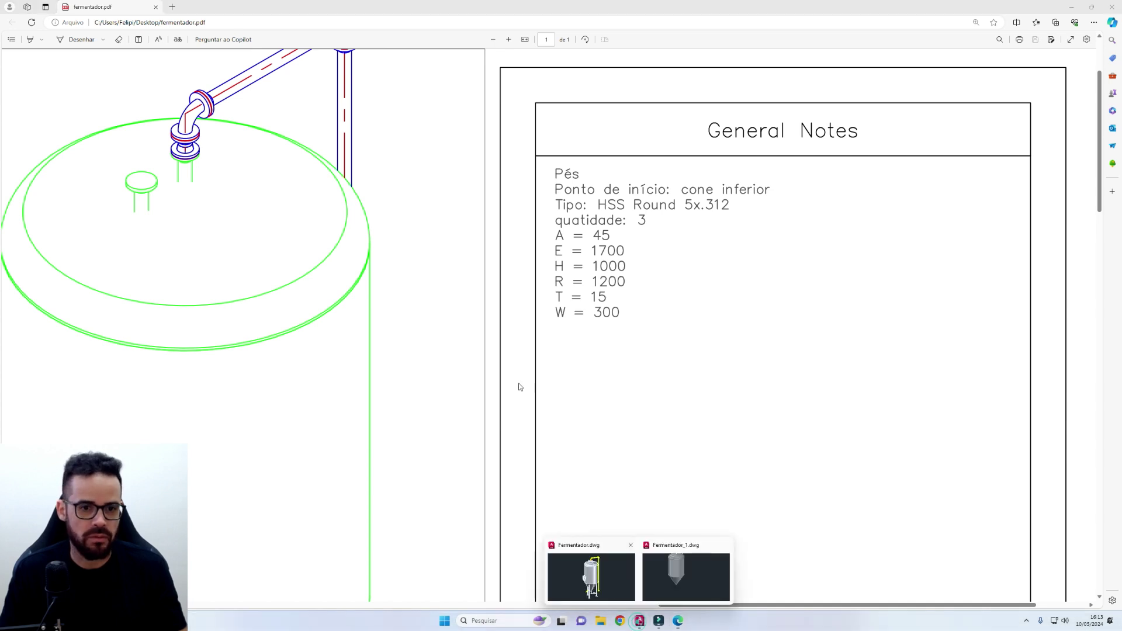
left_click(682, 568)
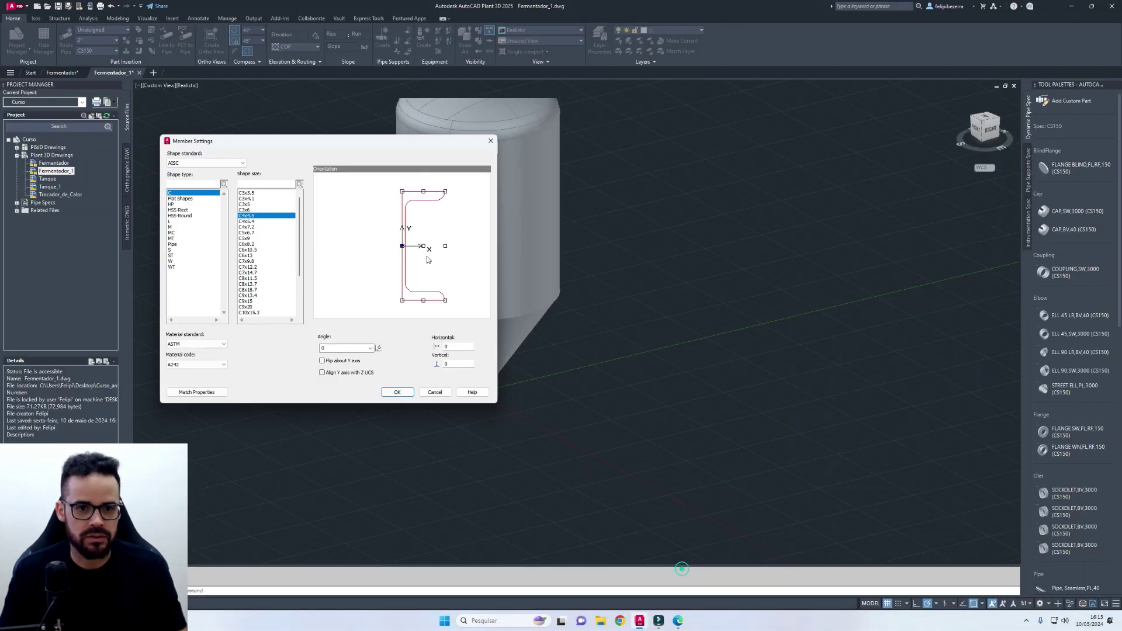
left_click(179, 209)
left_click(180, 215)
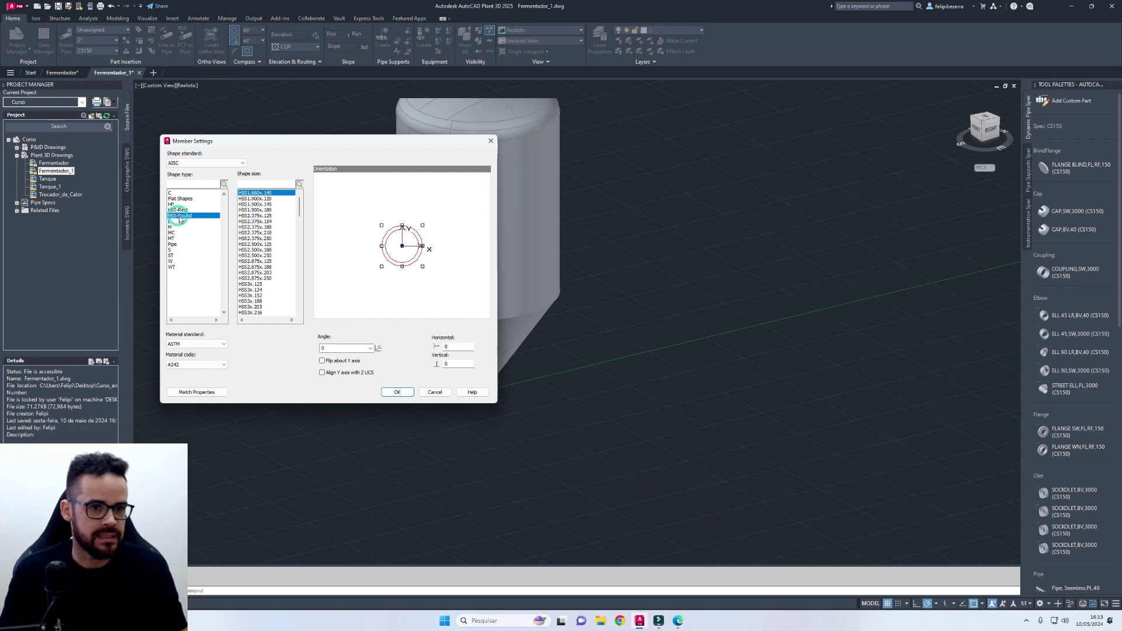
left_click_drag(356, 144, 395, 146)
left_click_drag(339, 210, 340, 236)
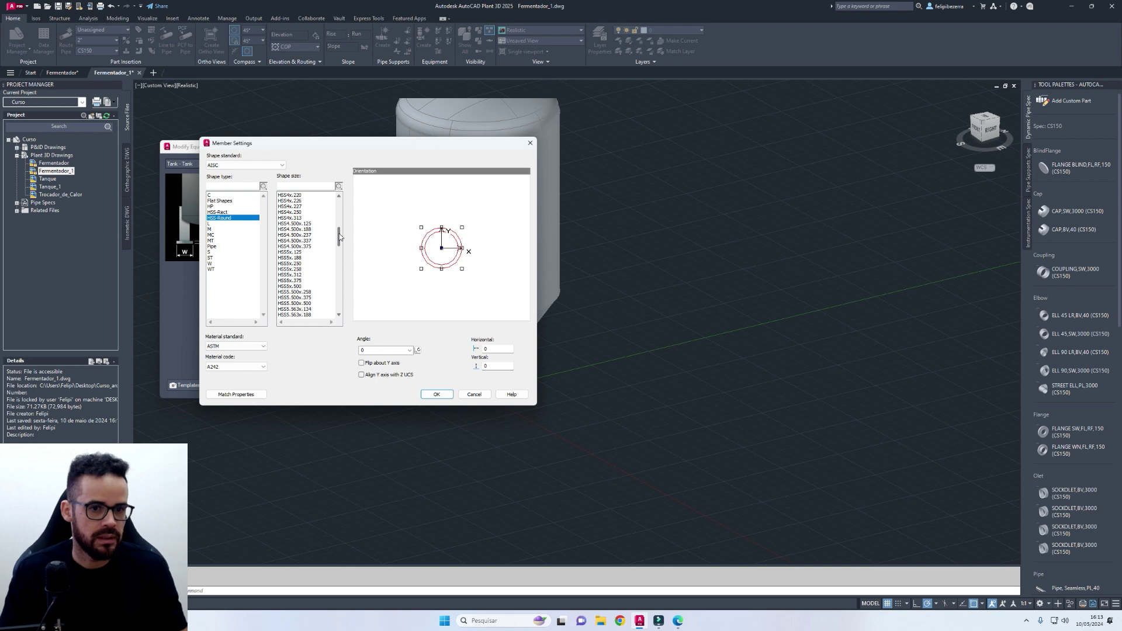
left_click(288, 276)
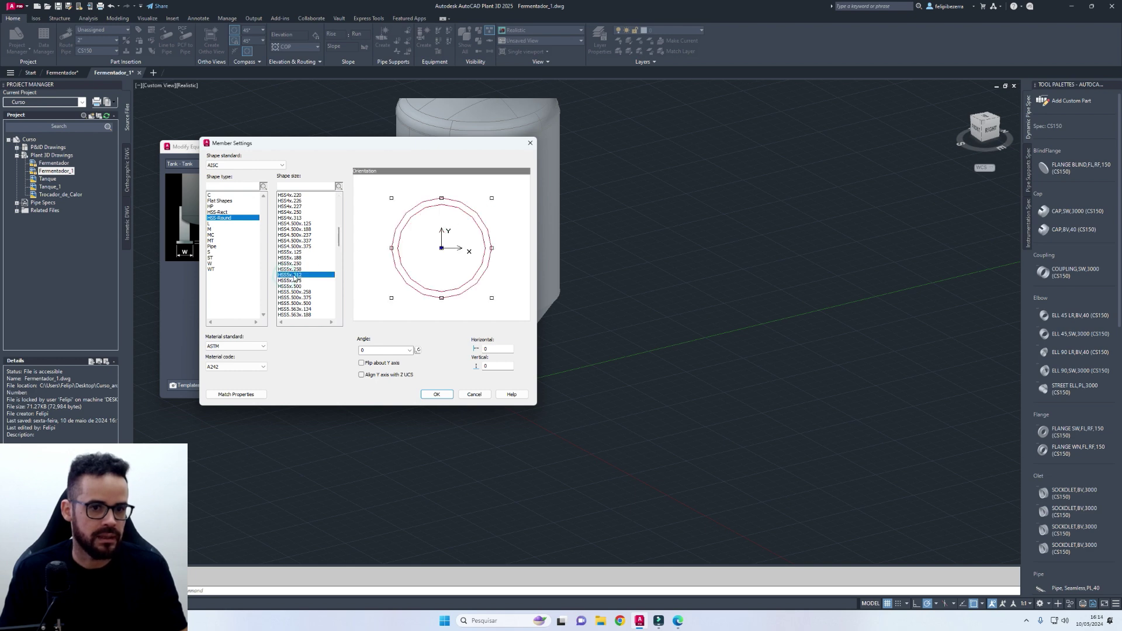
left_click(437, 395)
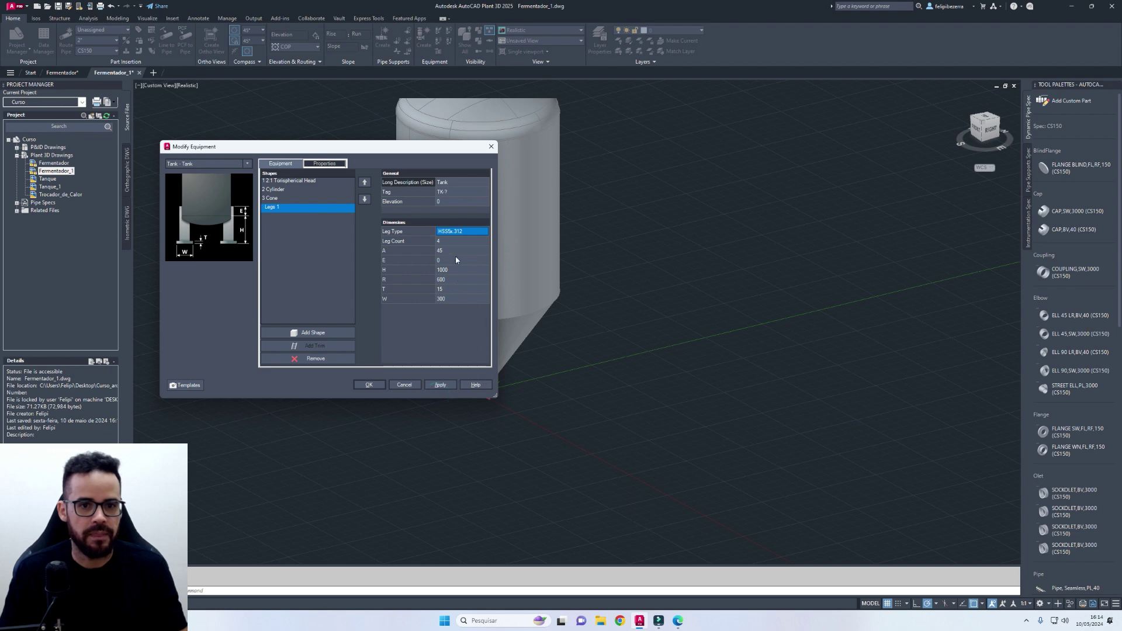
Step: Set the leg count to 3 and E to 1700, checking the dimensions in the General Notes of fermentador.pdf
left_click(454, 241)
left_click(485, 240)
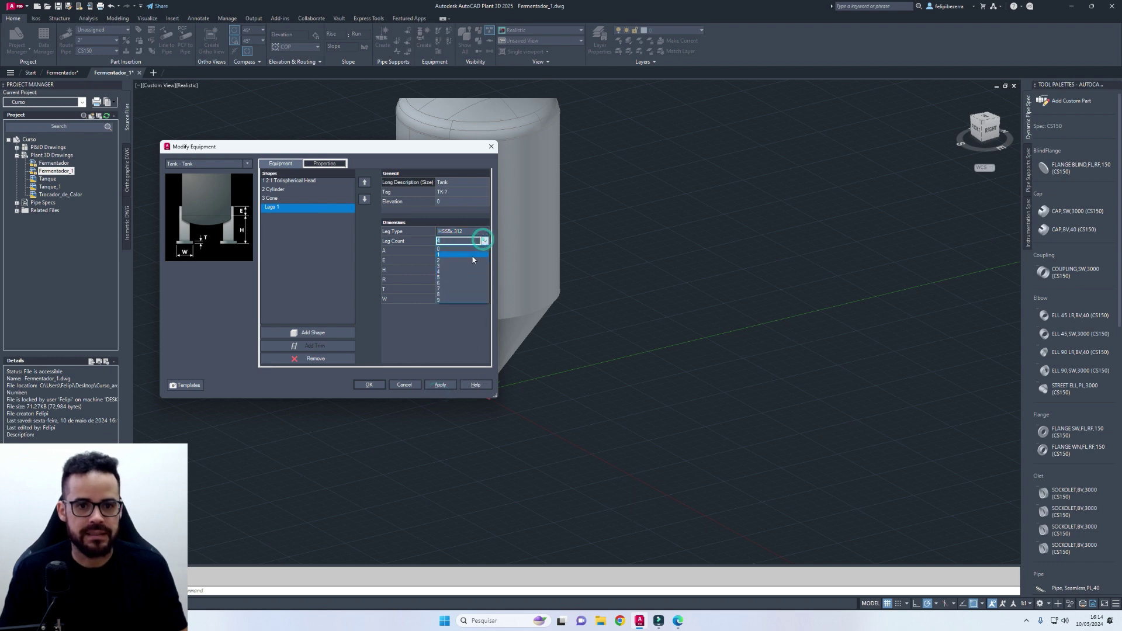
left_click(467, 266)
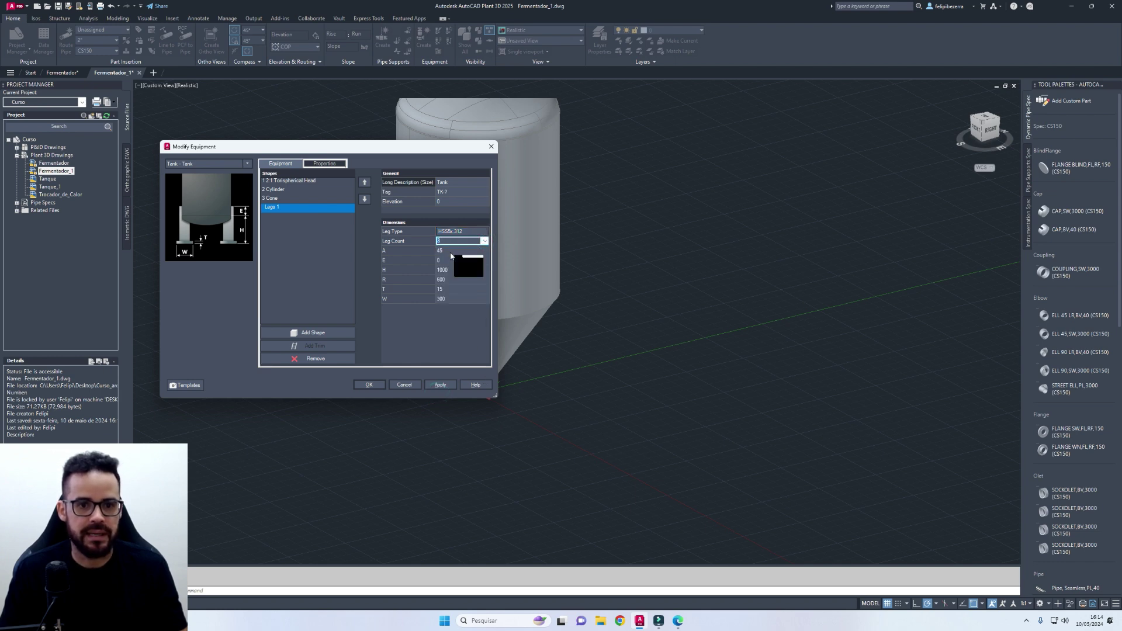
left_click(674, 618)
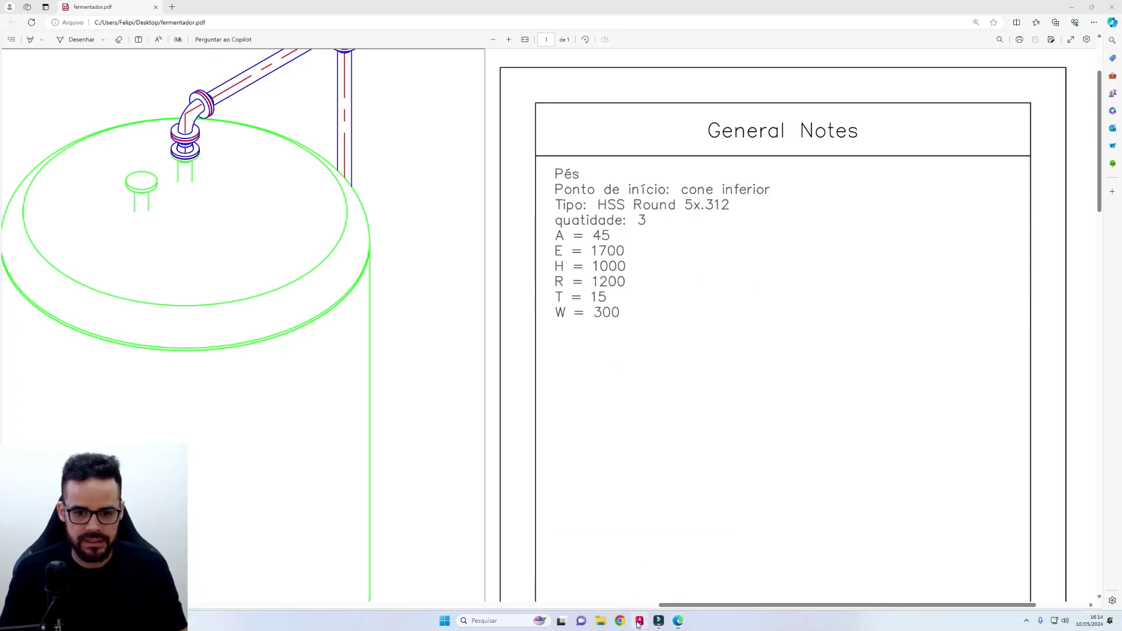
mouse_move(639, 621)
left_click(695, 585)
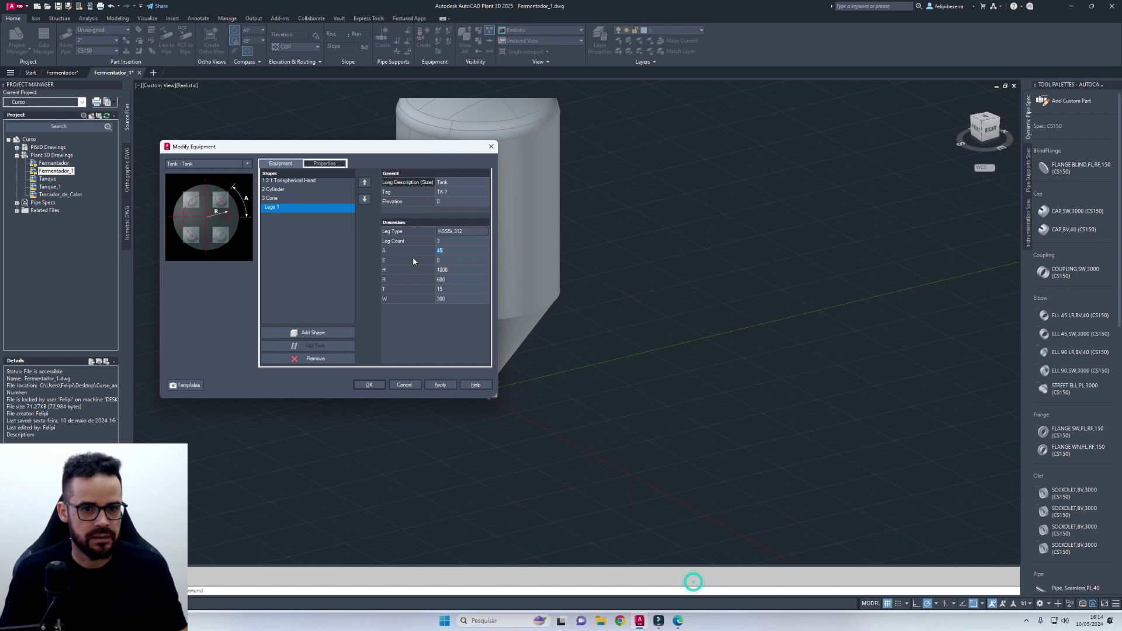
double_click(448, 261)
key("BackSpace")
type("1700")
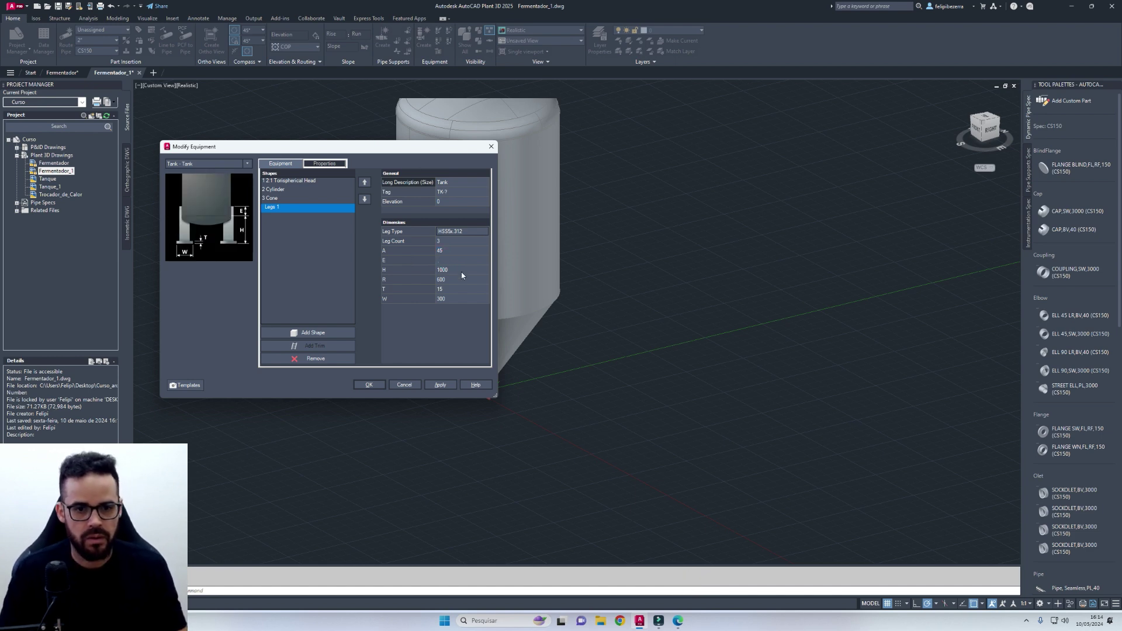
Step: Check the legs' H and R in fermentador.pdf and set R to 1200 in AutoCAD Plant 3D
left_click(678, 621)
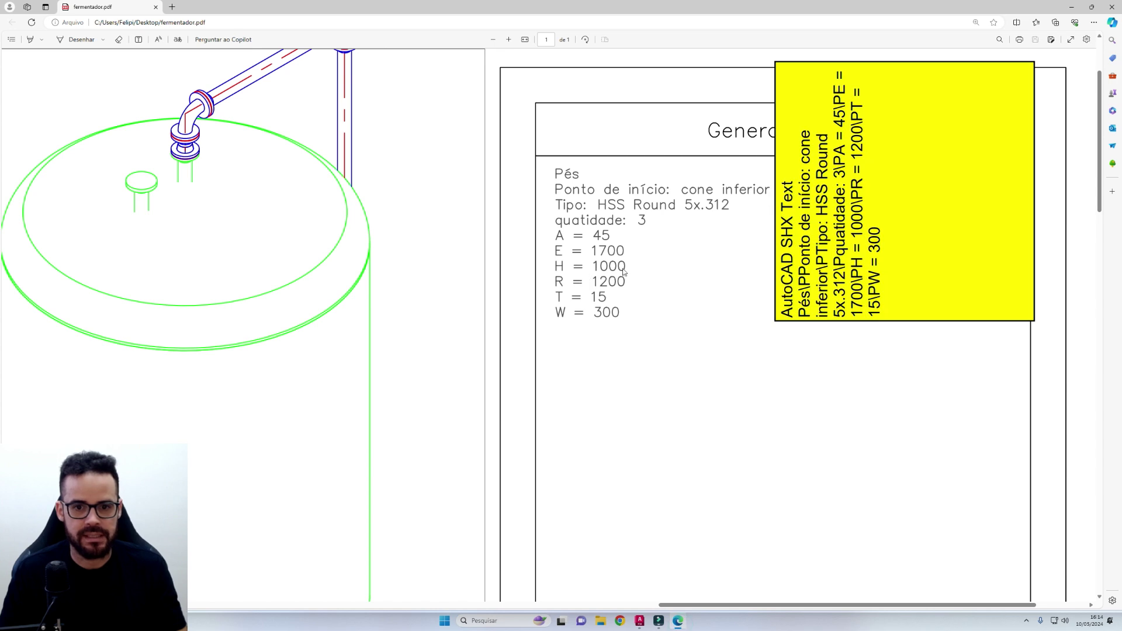
mouse_move(659, 621)
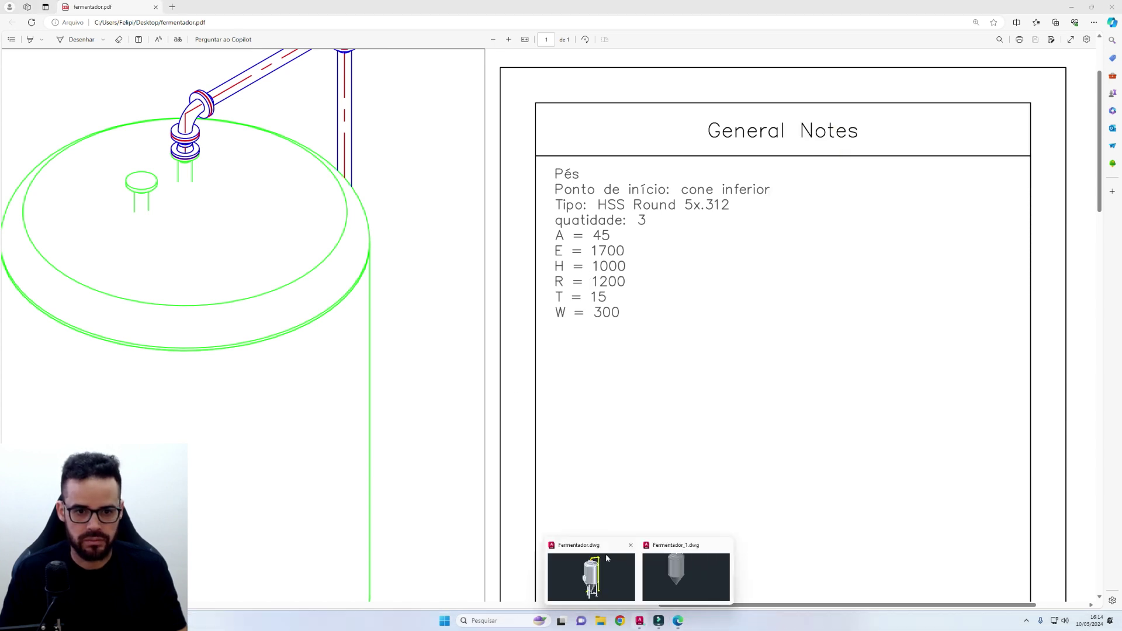
left_click(677, 593)
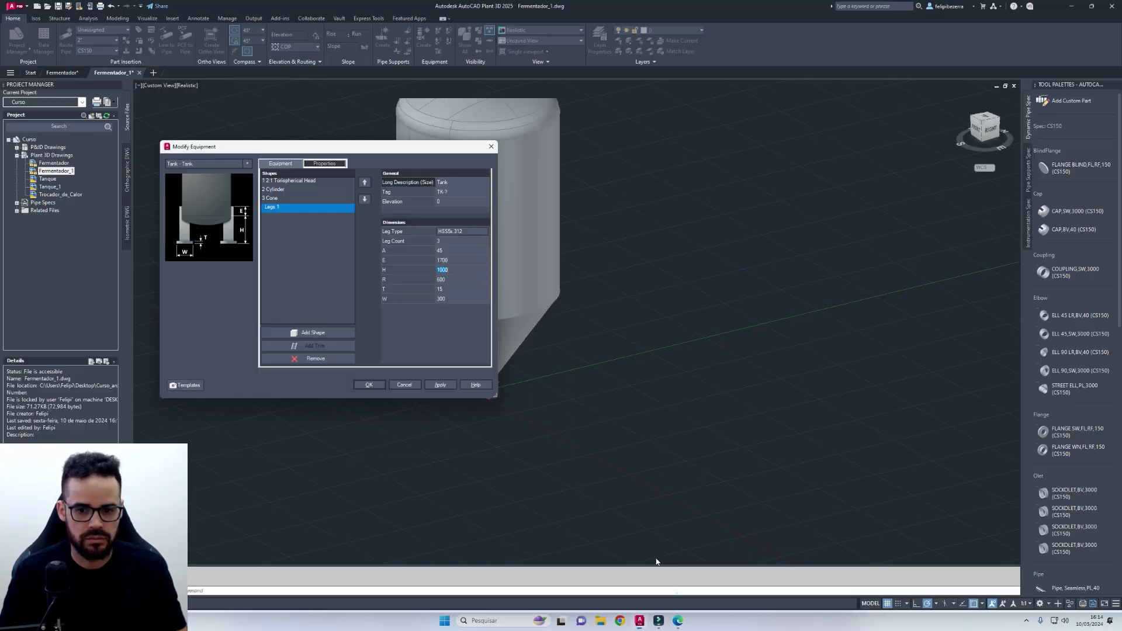
left_click(445, 279)
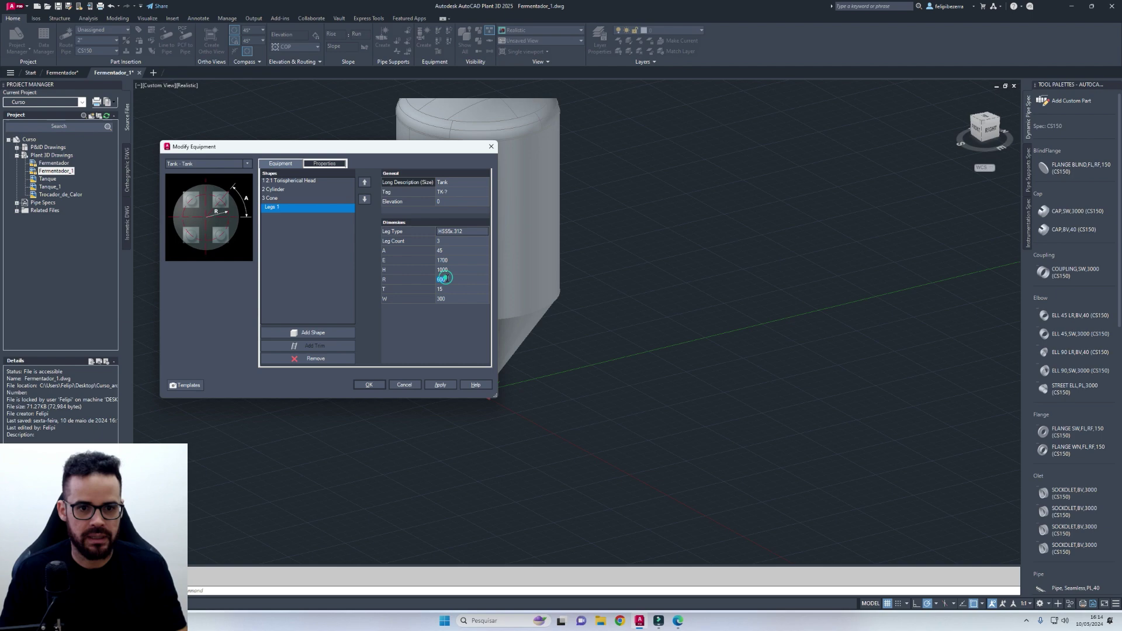
left_click(678, 621)
mouse_move(659, 621)
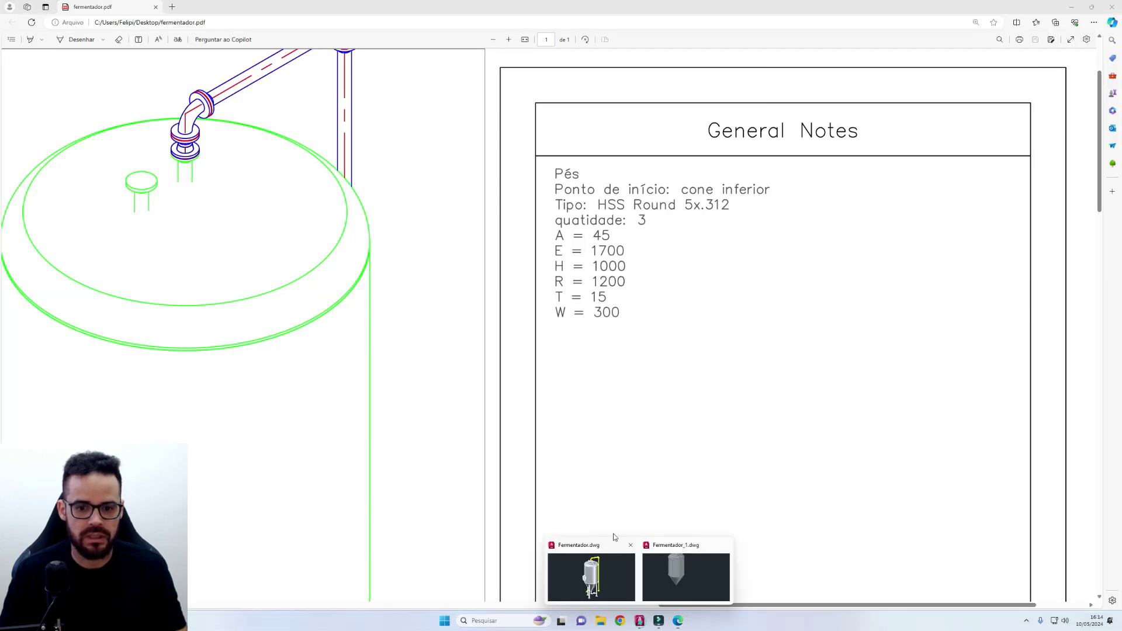
left_click(640, 561)
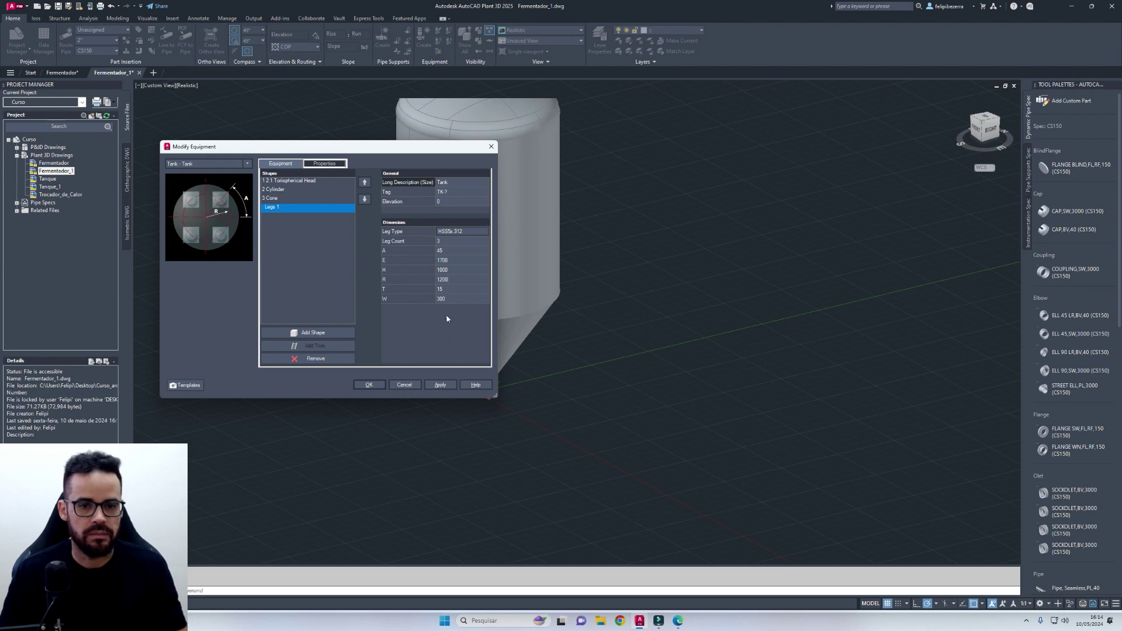
Step: Check the legs' remaining dimensions against fermentador.pdf, apply the legs to the tank in AutoCAD Plant 3D and finish the equipment modification
left_click(677, 621)
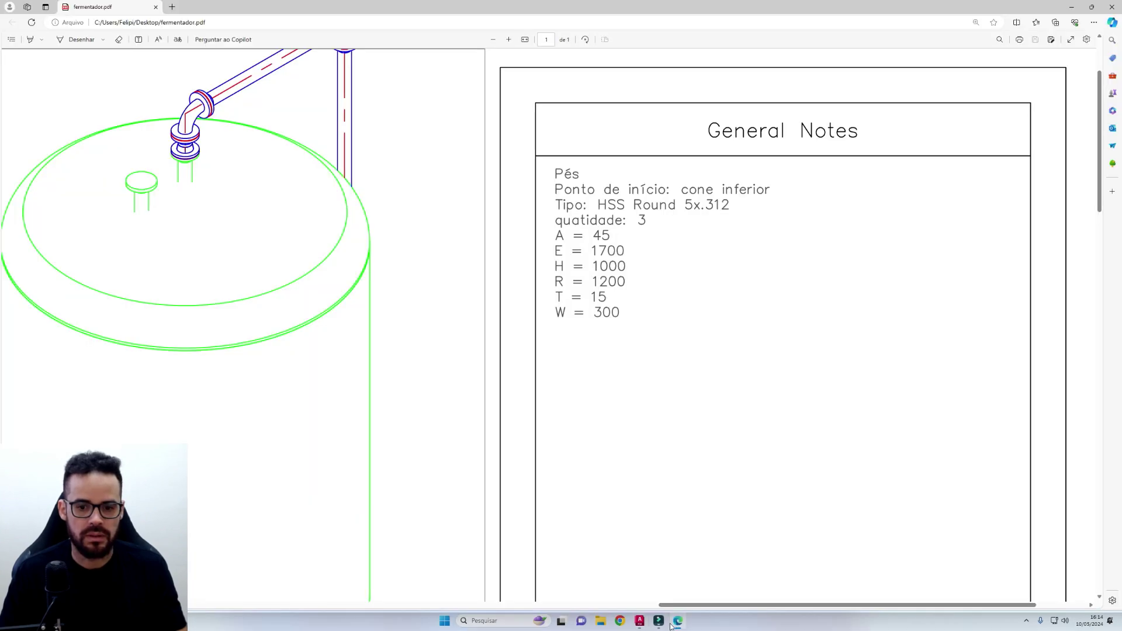
left_click(641, 618)
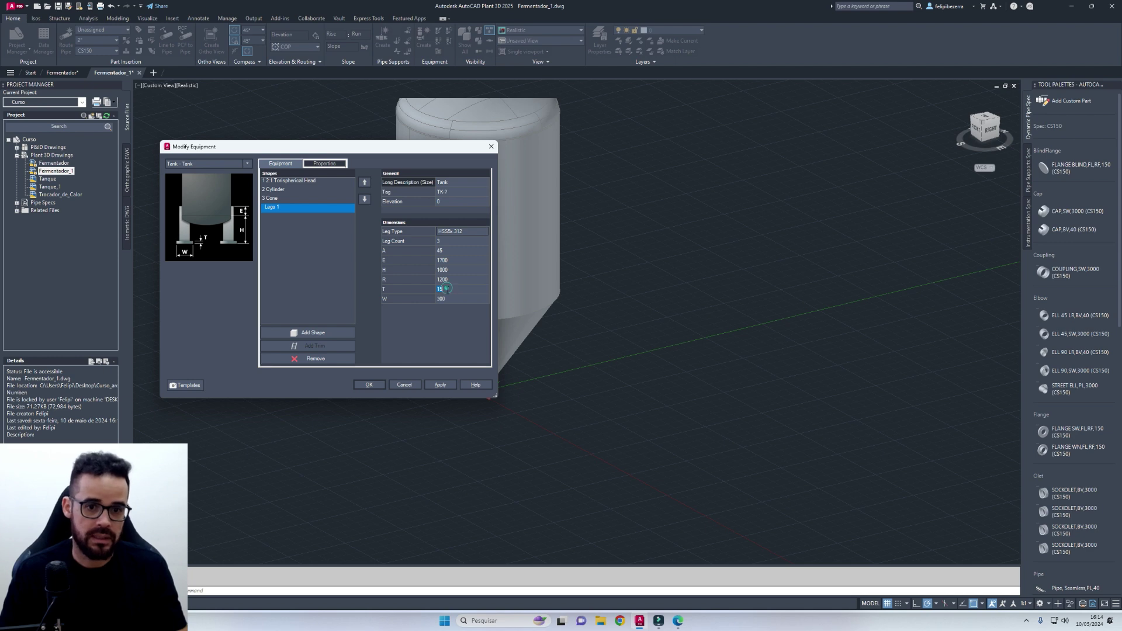
left_click(440, 385)
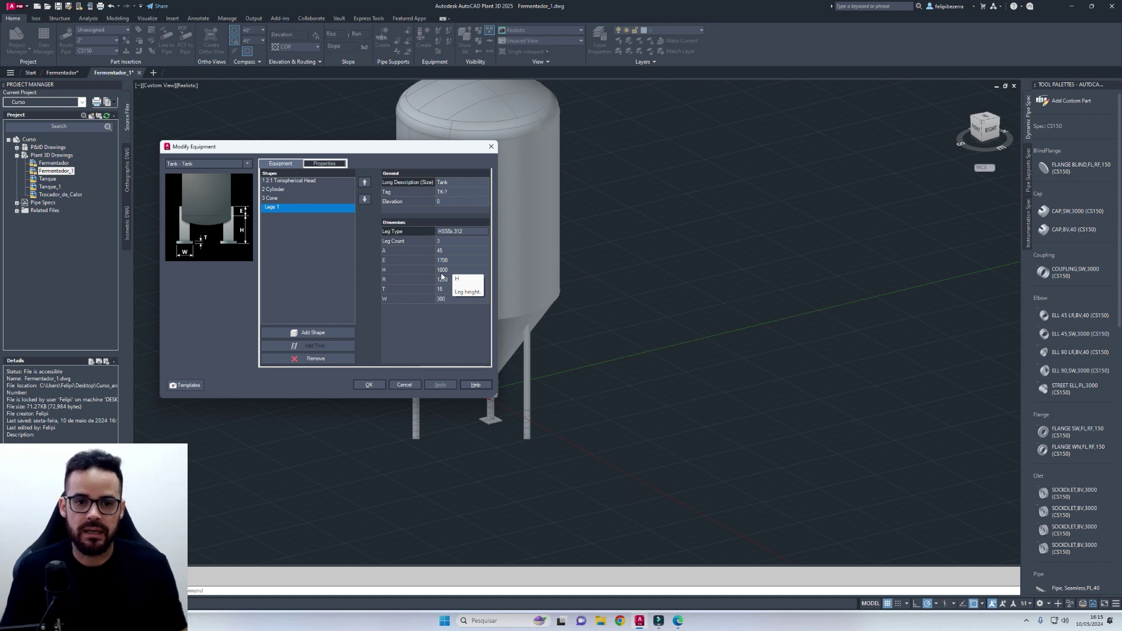
left_click(369, 385)
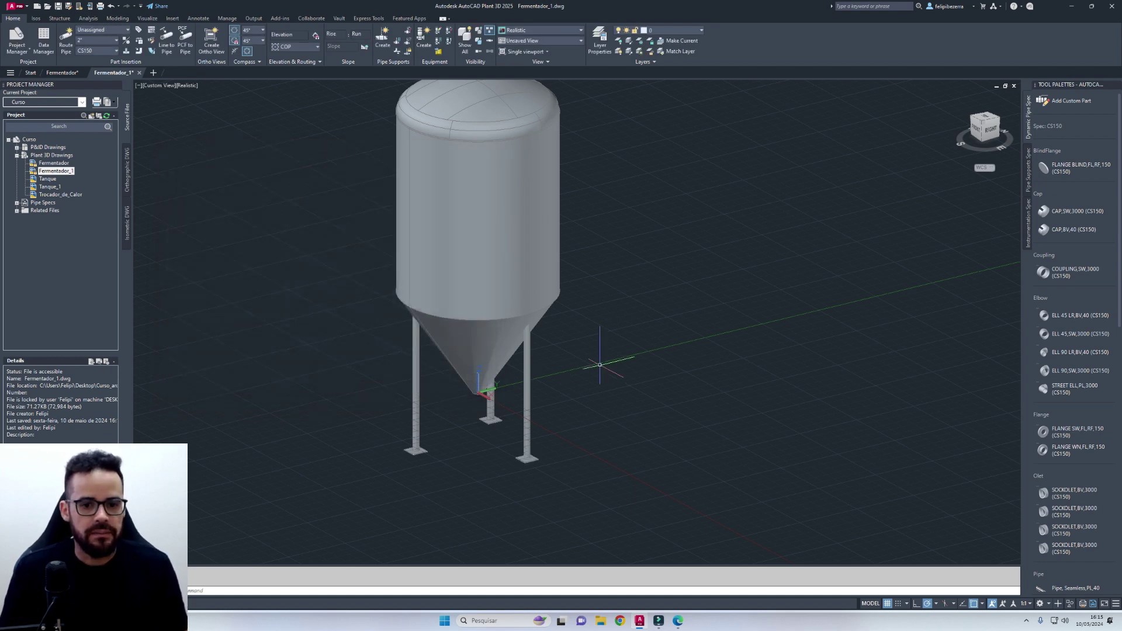
mouse_move(646, 307)
middle_mouse_down("shift")
mouse_move(636, 318)
mouse_move(385, 330)
mouse_move(589, 374)
mouse_move(708, 374)
mouse_move(710, 346)
mouse_move(594, 388)
mouse_move(647, 333)
mouse_move(661, 298)
mouse_move(622, 274)
mouse_move(591, 289)
middle_mouse_up("shift")
left_click(537, 269)
key("Escape")
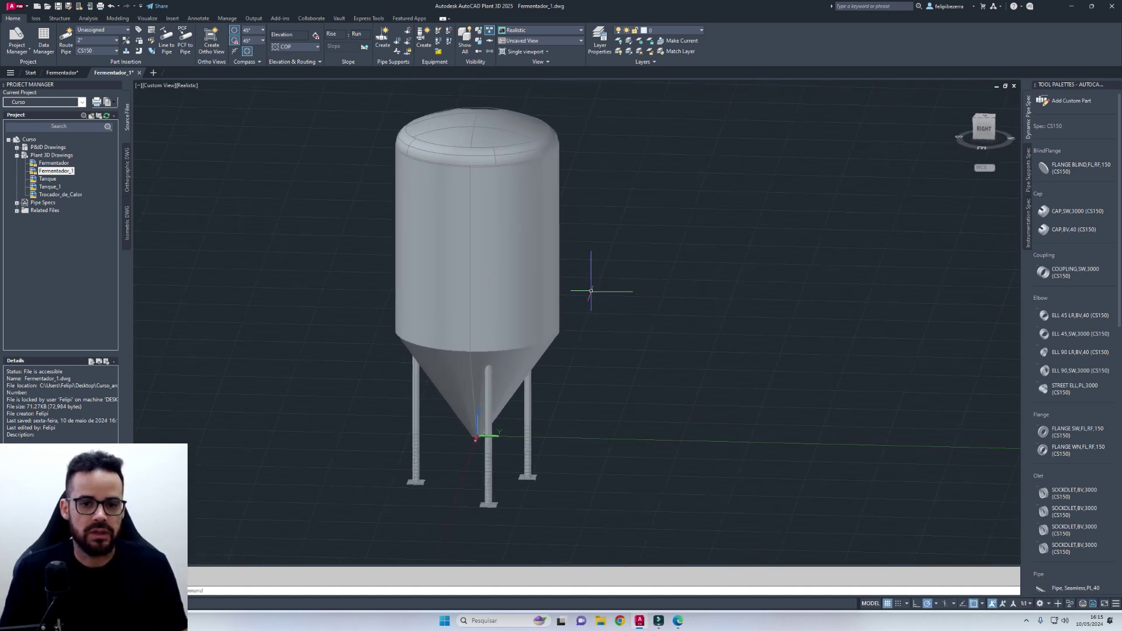
Step: Switch to fermentador.pdf and examine the numbered nozzles on the tank's bottom cone, side and top head, including their positions
left_click(681, 620)
scroll(625, 406, "down", 1, "ctrl")
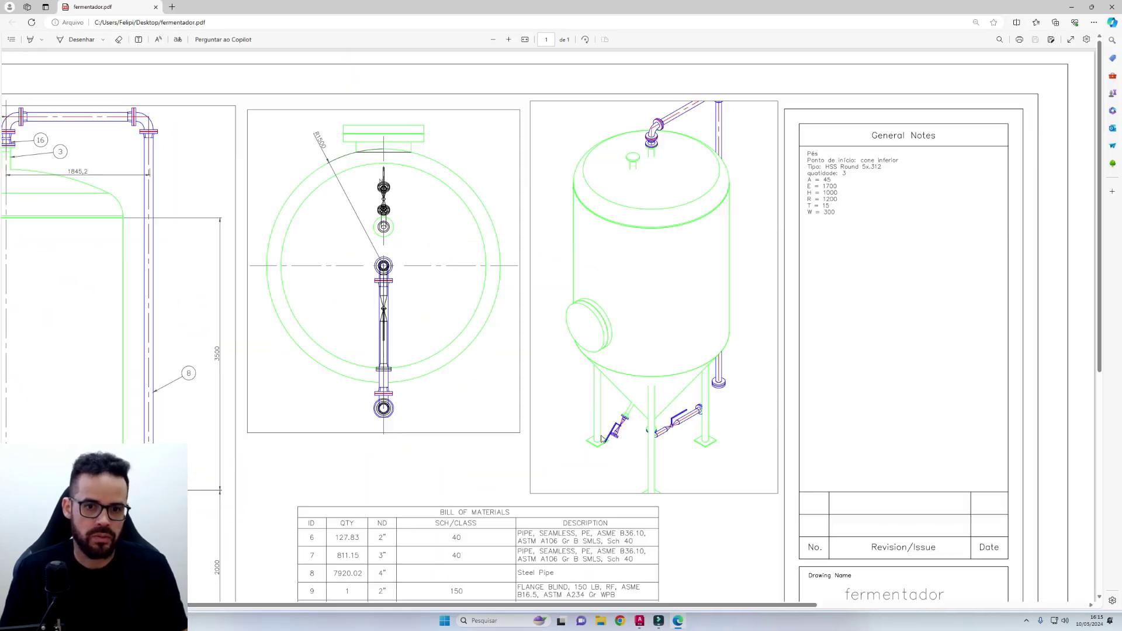
scroll(366, 386, "left", 2)
scroll(366, 386, "down", 5)
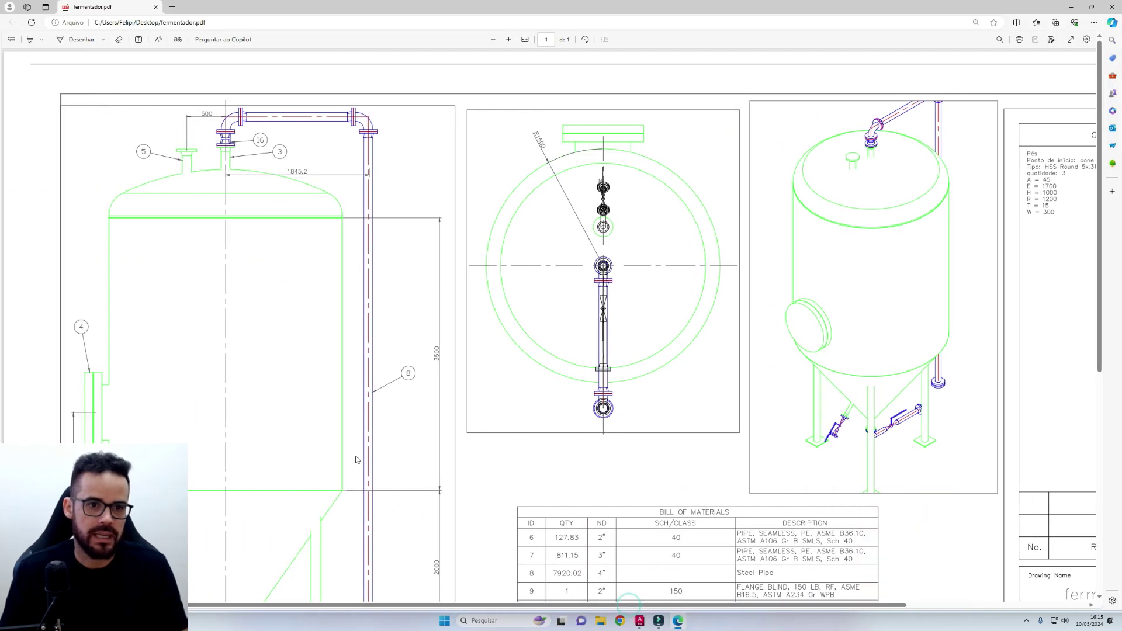
scroll(366, 383, "up", 1)
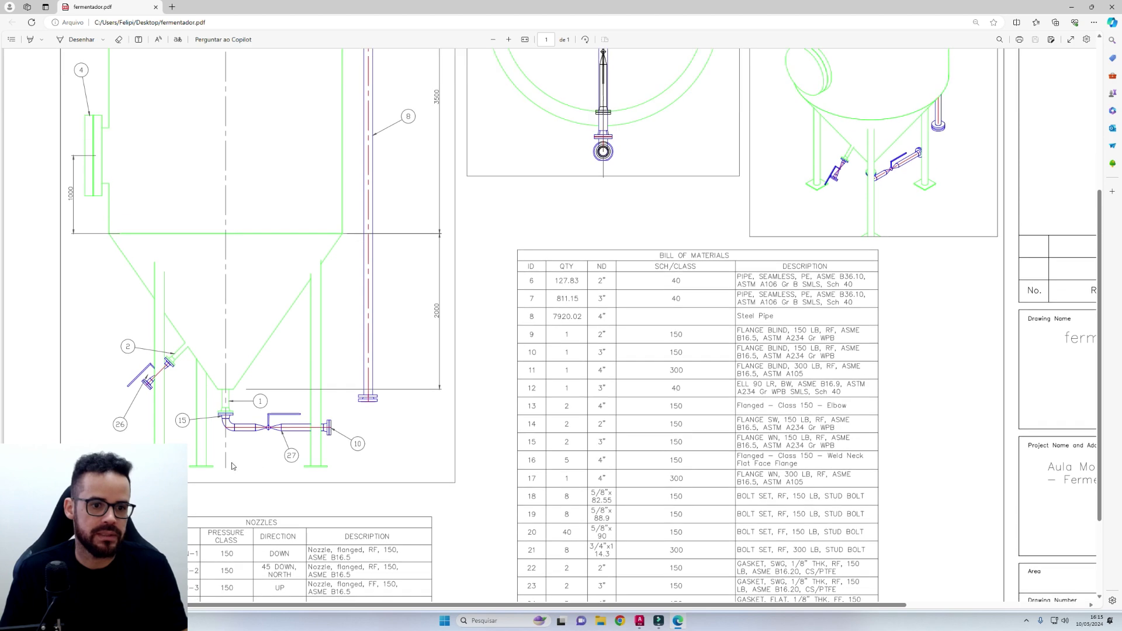
scroll(234, 462, "up", 5, "ctrl")
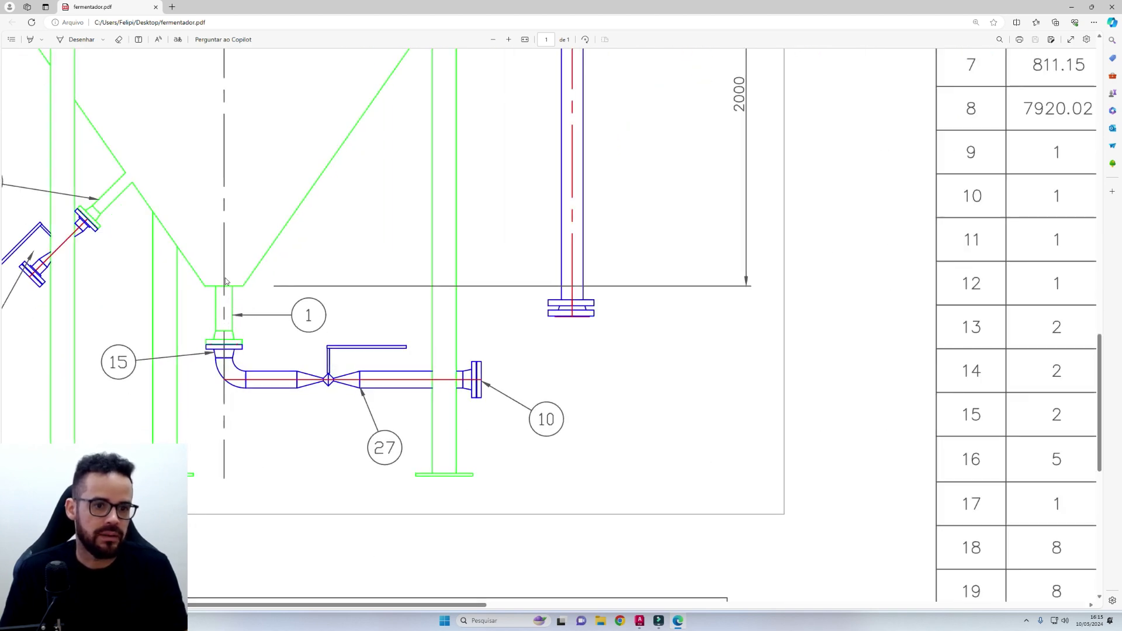
scroll(232, 315, "down", 3, "ctrl")
scroll(239, 307, "up", 4)
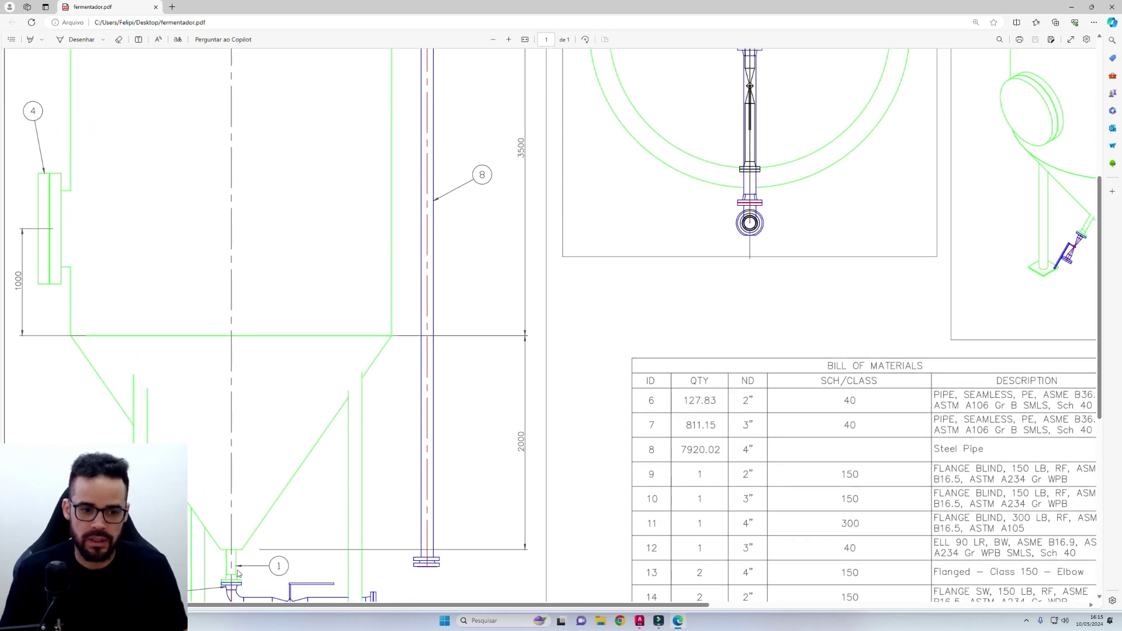
scroll(389, 390, "up", 5)
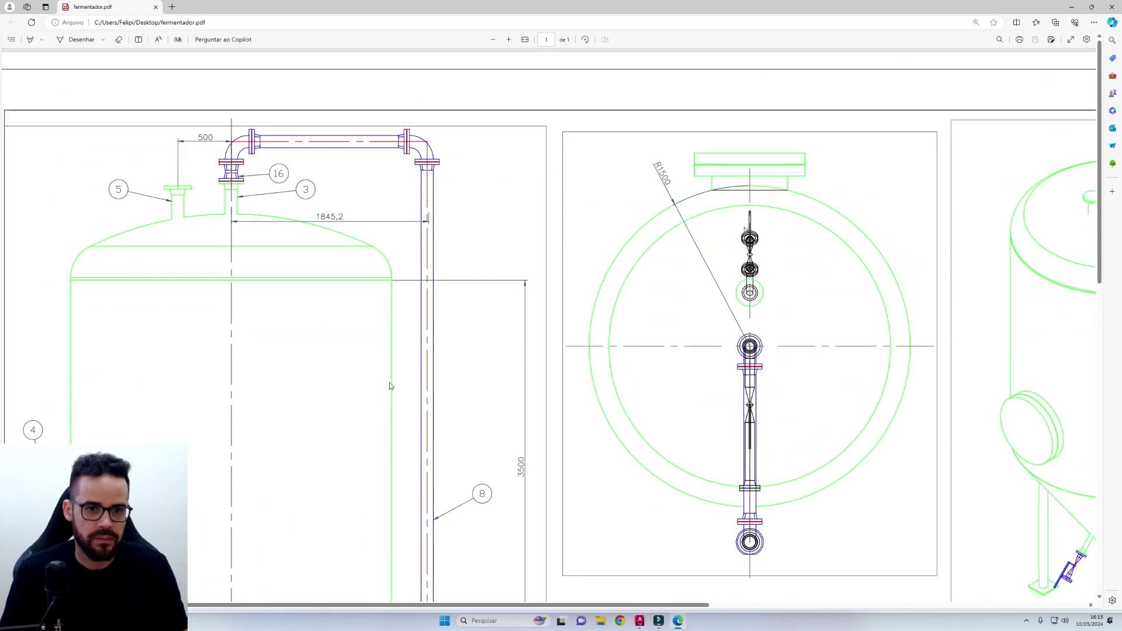
scroll(60, 336, "down", 3)
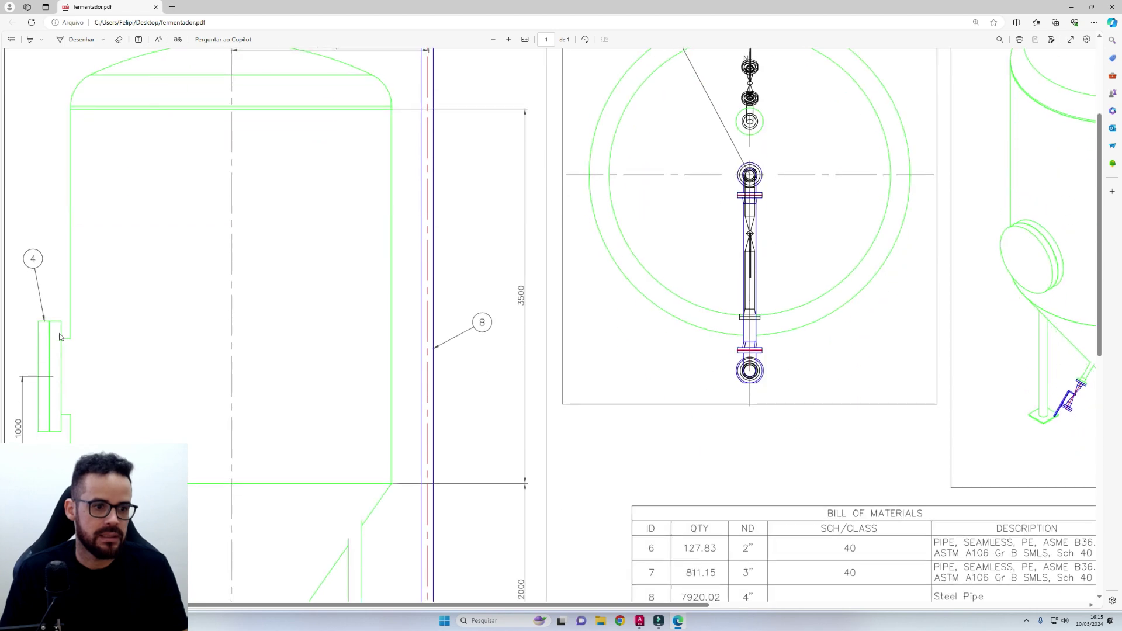
scroll(188, 127, "up", 2)
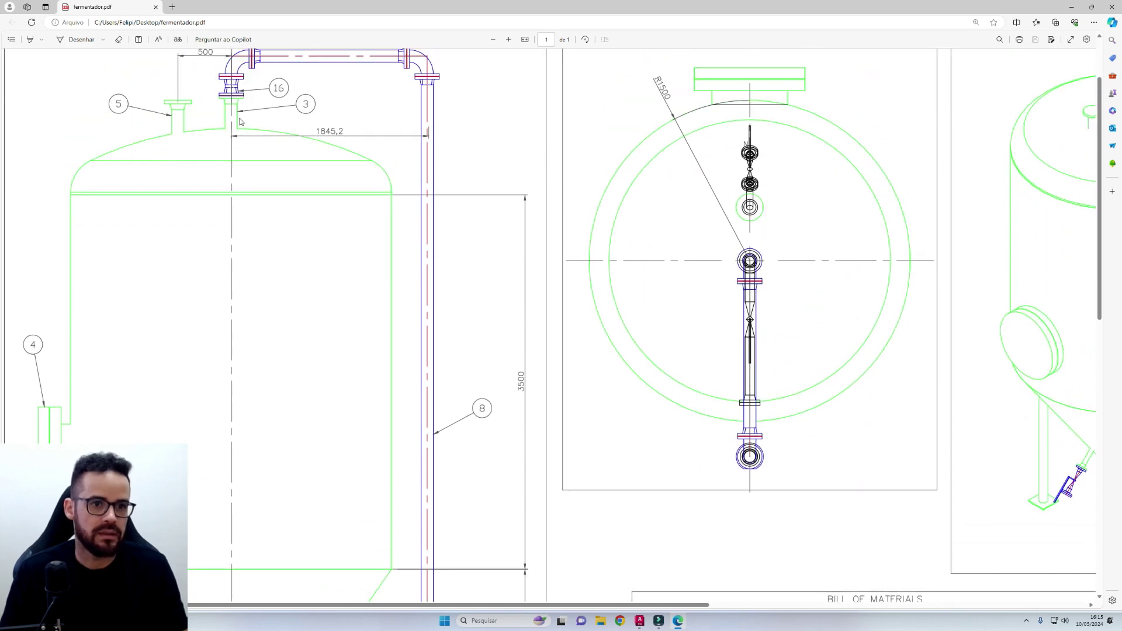
Step: Examine nozzle 1 on the cone's bottom outlet, its row in the Nozzles table and the related Bill of Materials entries in fermentador.pdf
scroll(234, 222, "down", 7)
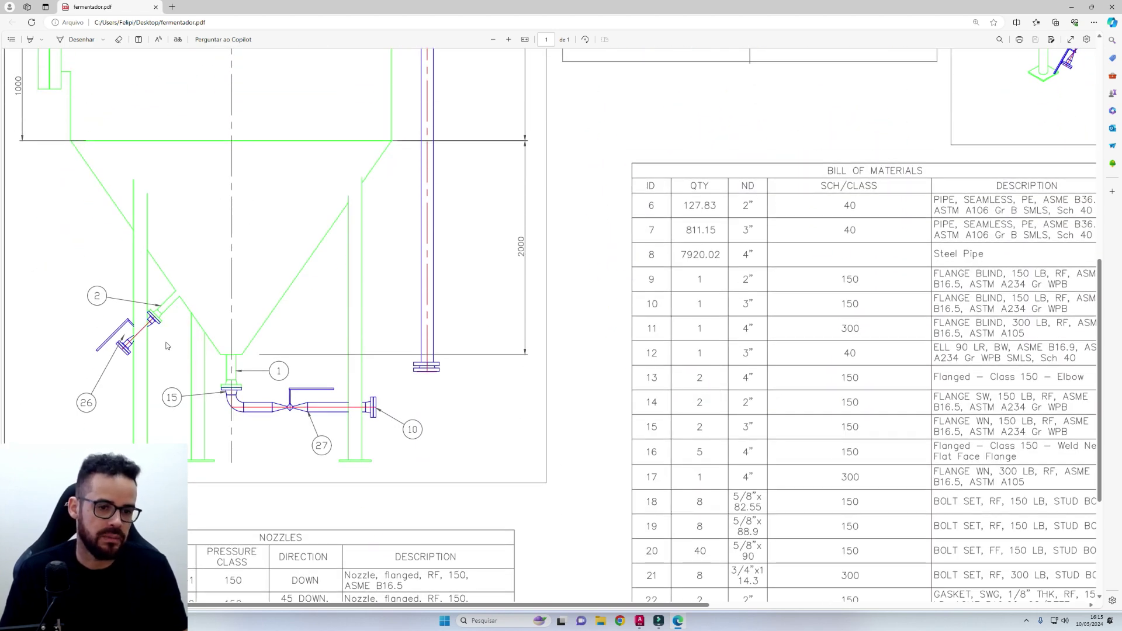
scroll(213, 376, "up", 2, "ctrl")
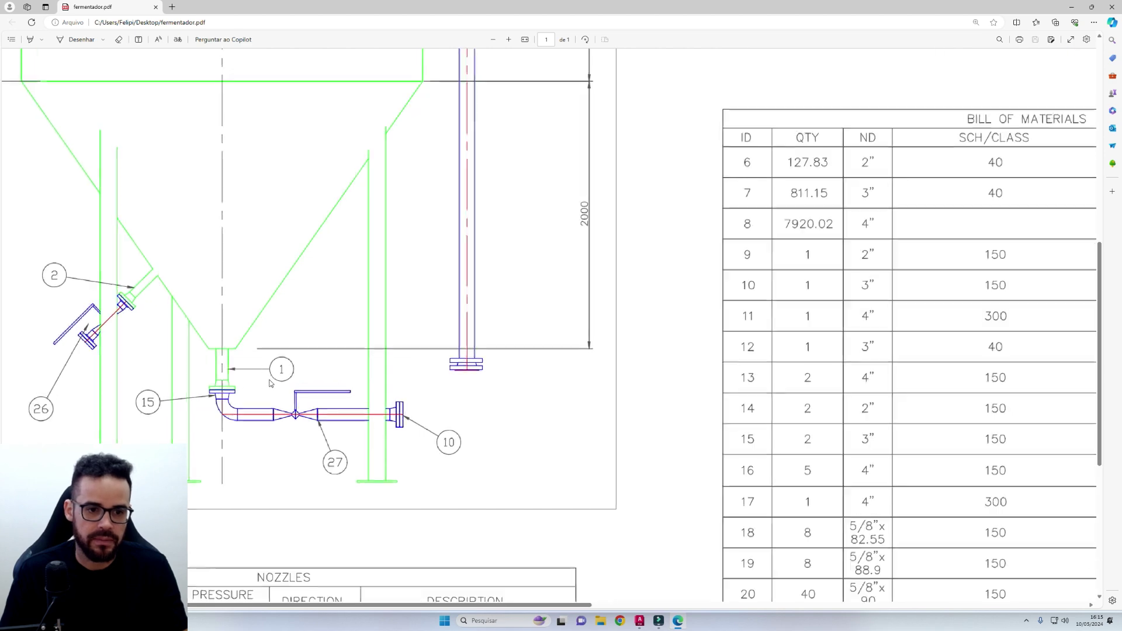
scroll(285, 358, "down", 1, "ctrl")
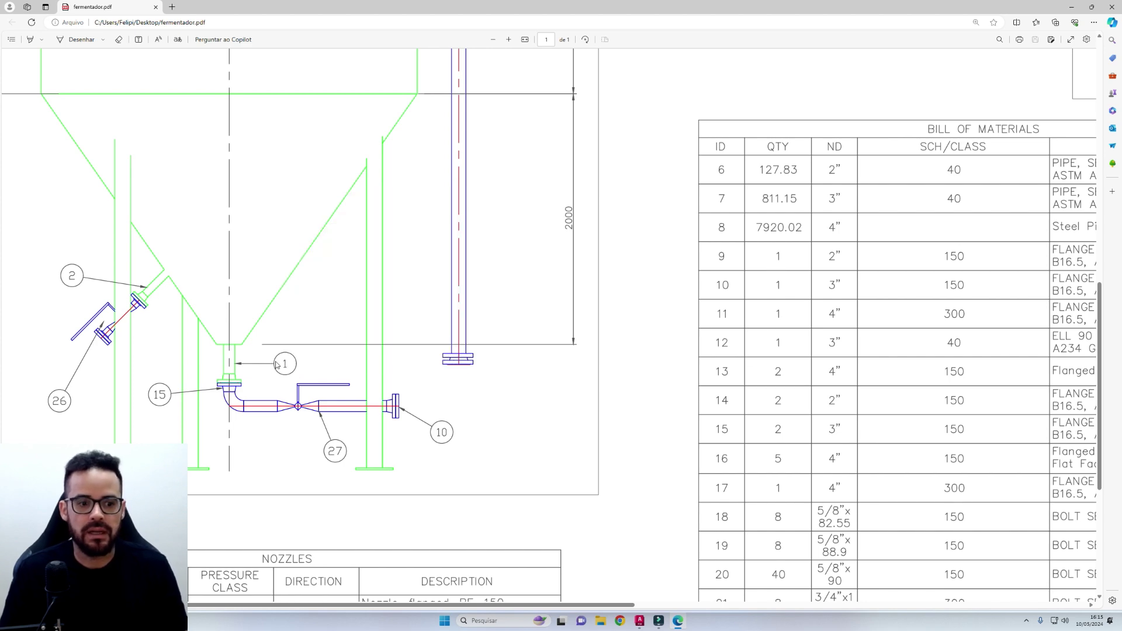
scroll(289, 379, "down", 3)
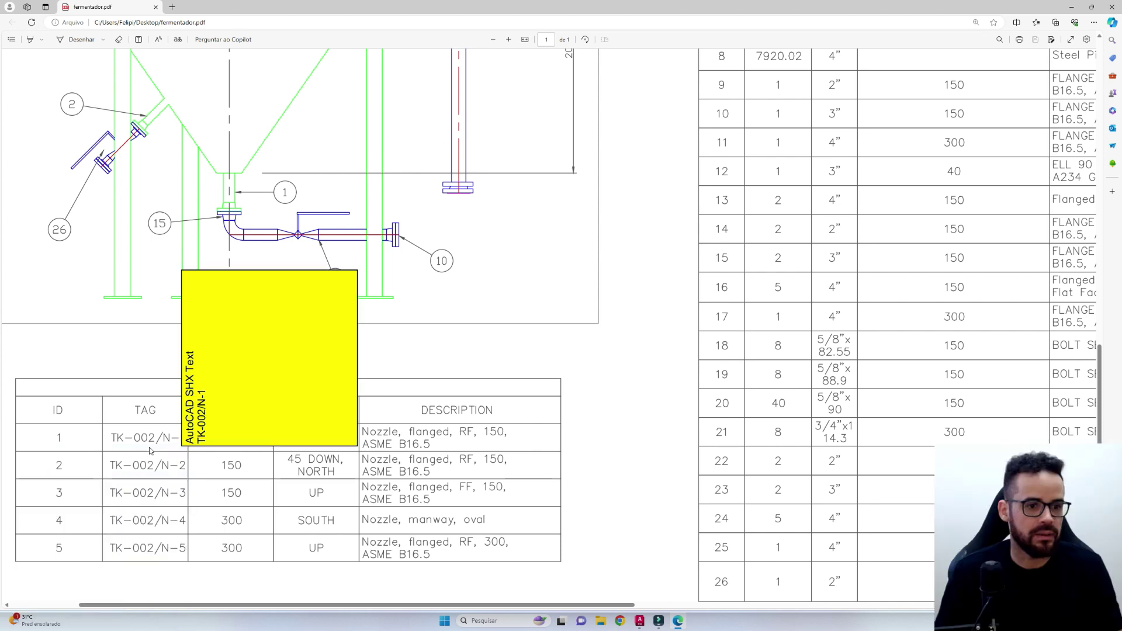
mouse_move(175, 444)
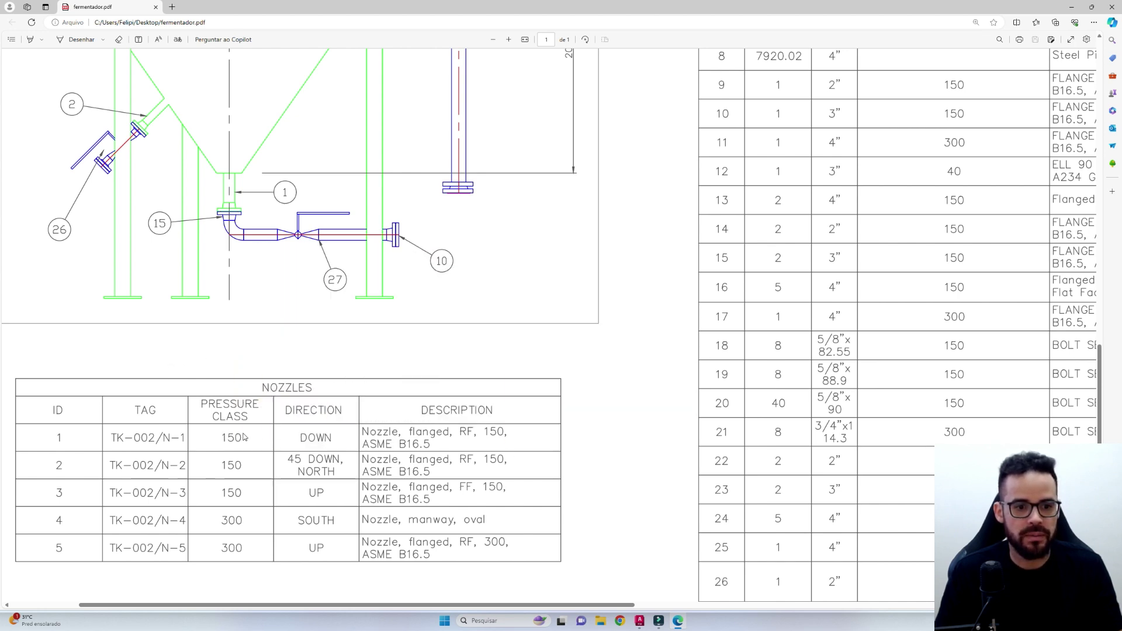
mouse_move(476, 434)
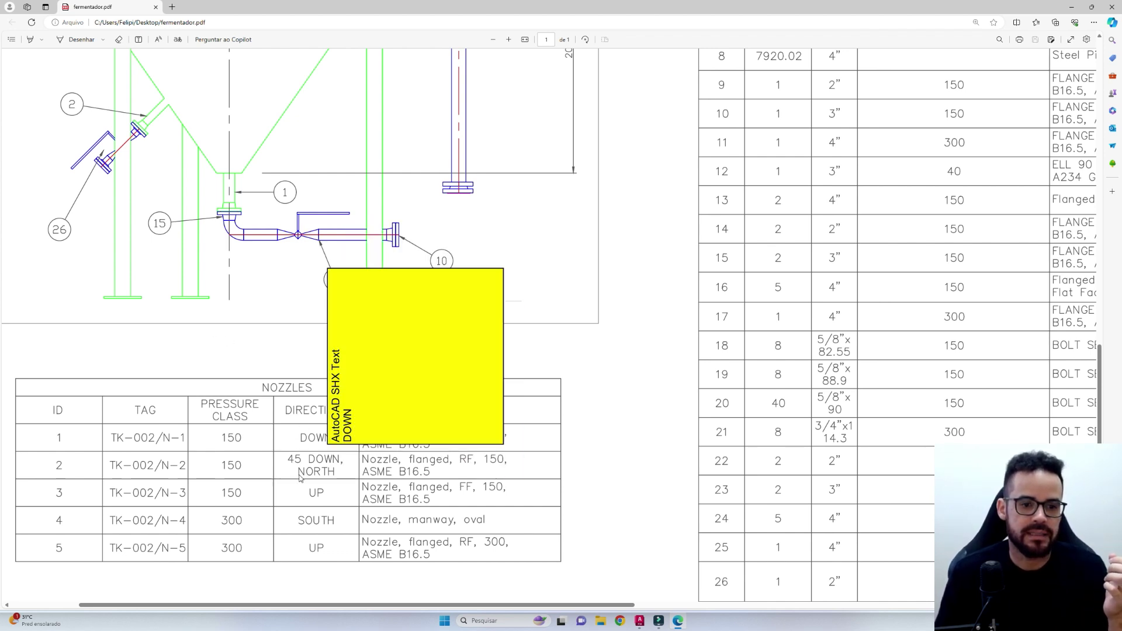
scroll(380, 386, "up", 3)
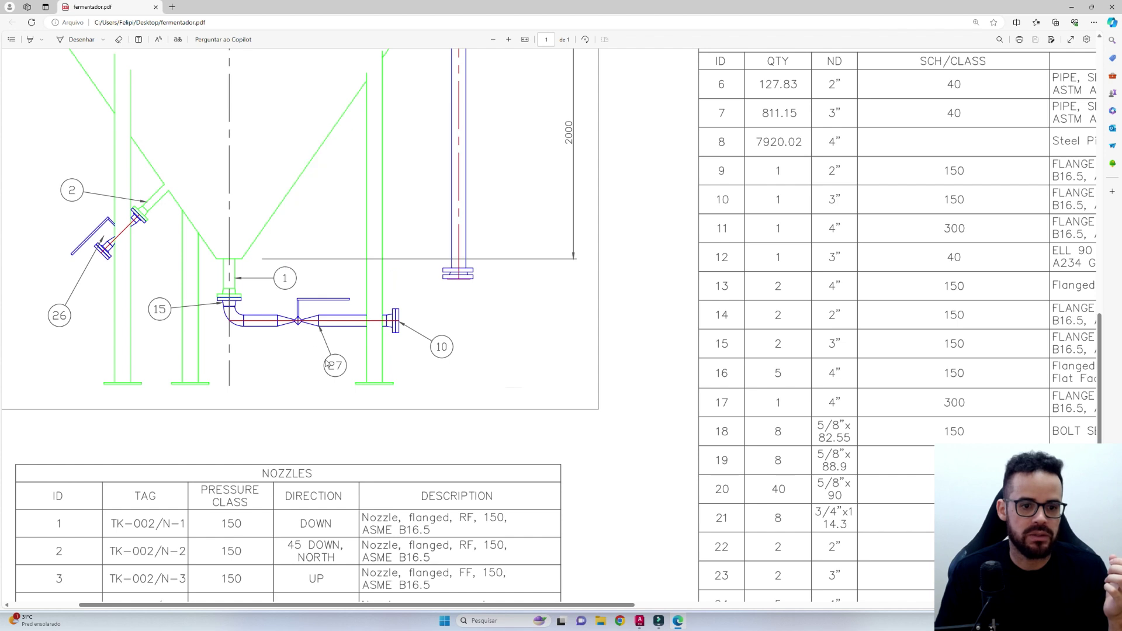
scroll(326, 363, "down", 3)
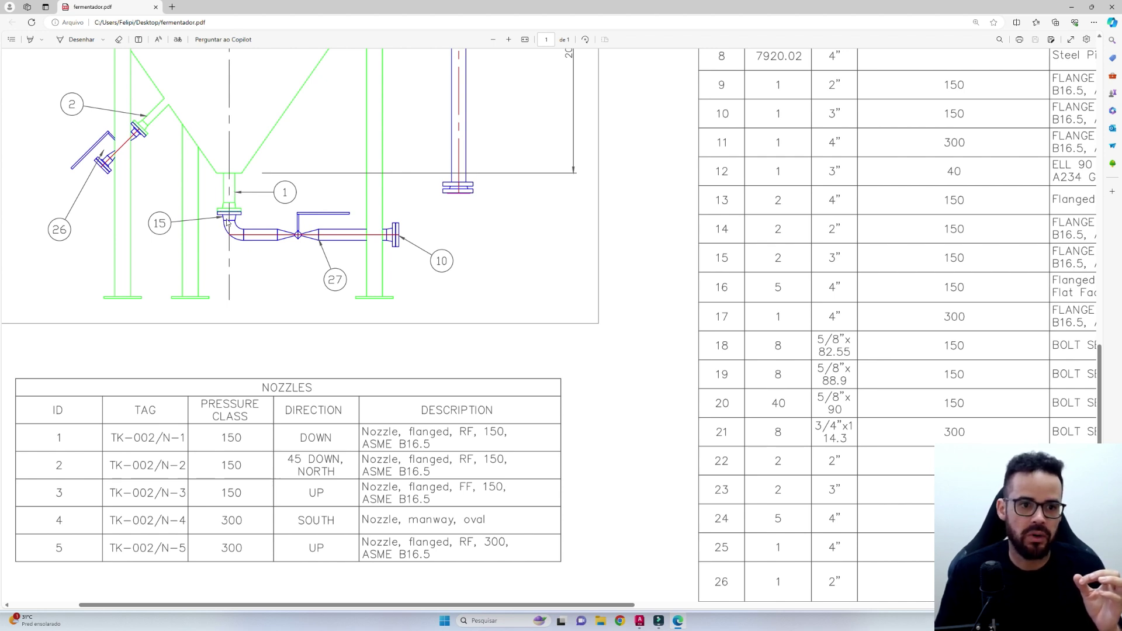
scroll(766, 392, "up", 3)
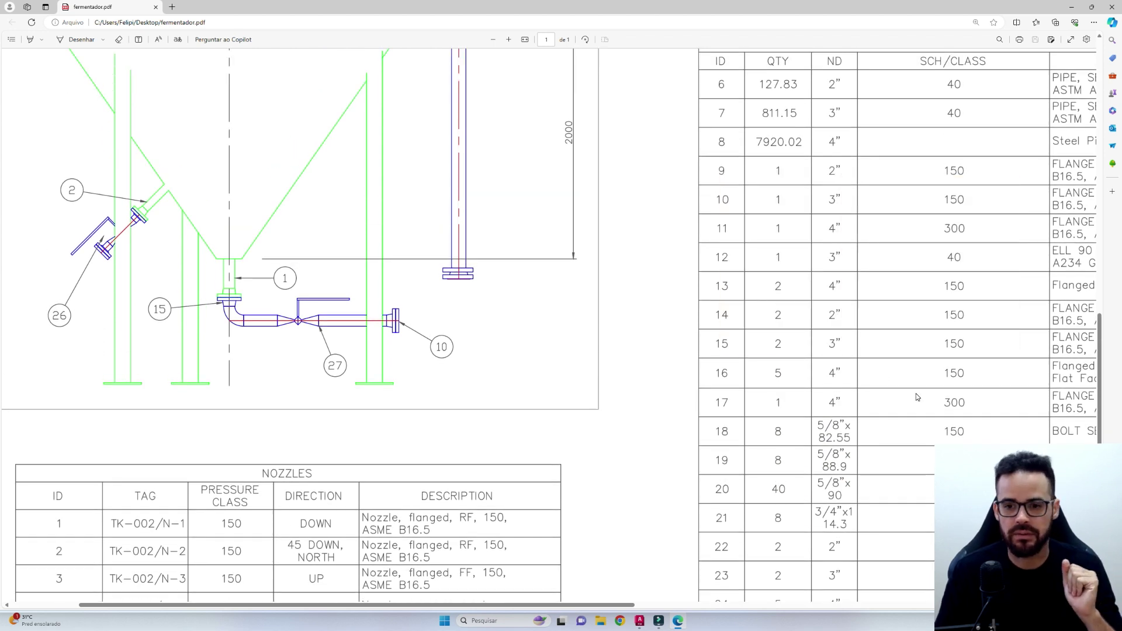
mouse_move(829, 347)
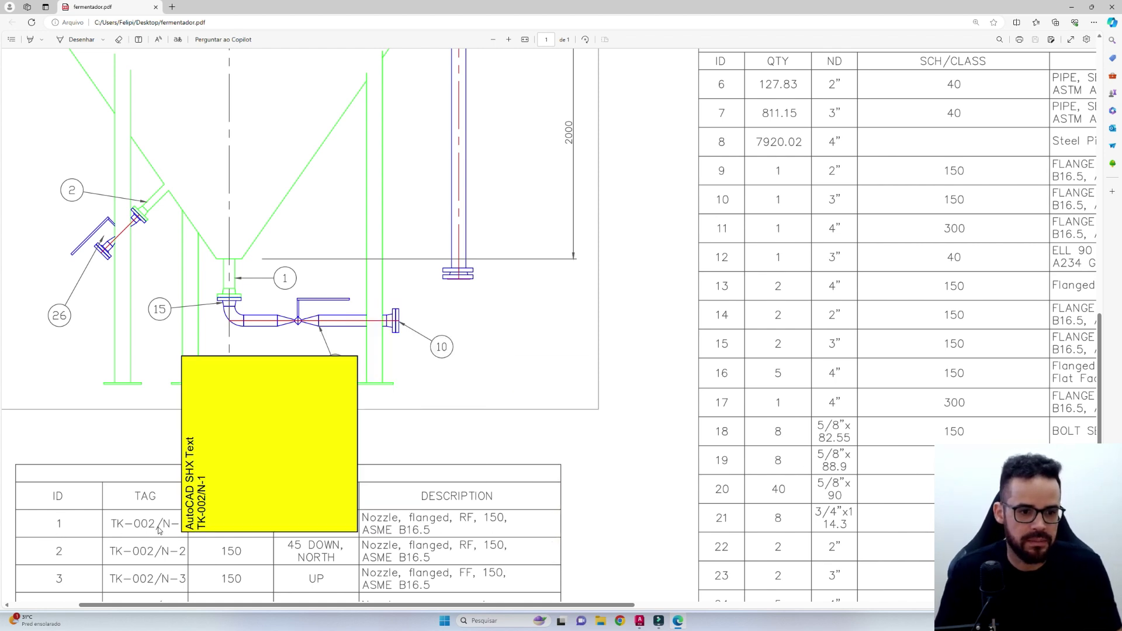
Step: Switch to Fermentador_1.dwg in AutoCAD Plant 3D and add a new nozzle to the fermenter tank
mouse_move(659, 623)
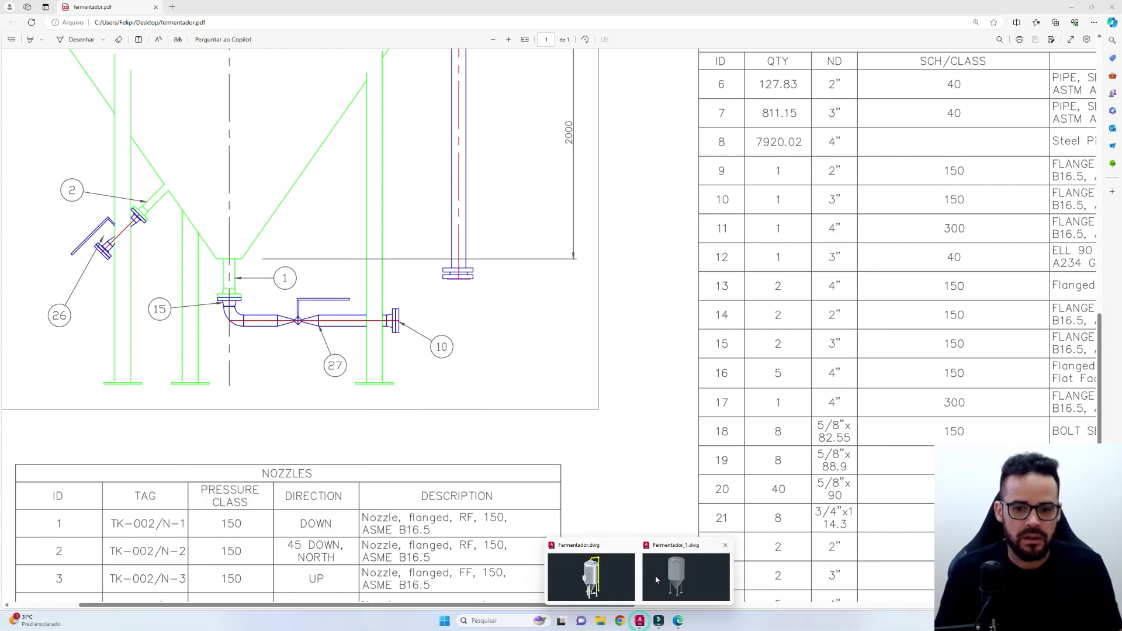
left_click(655, 575)
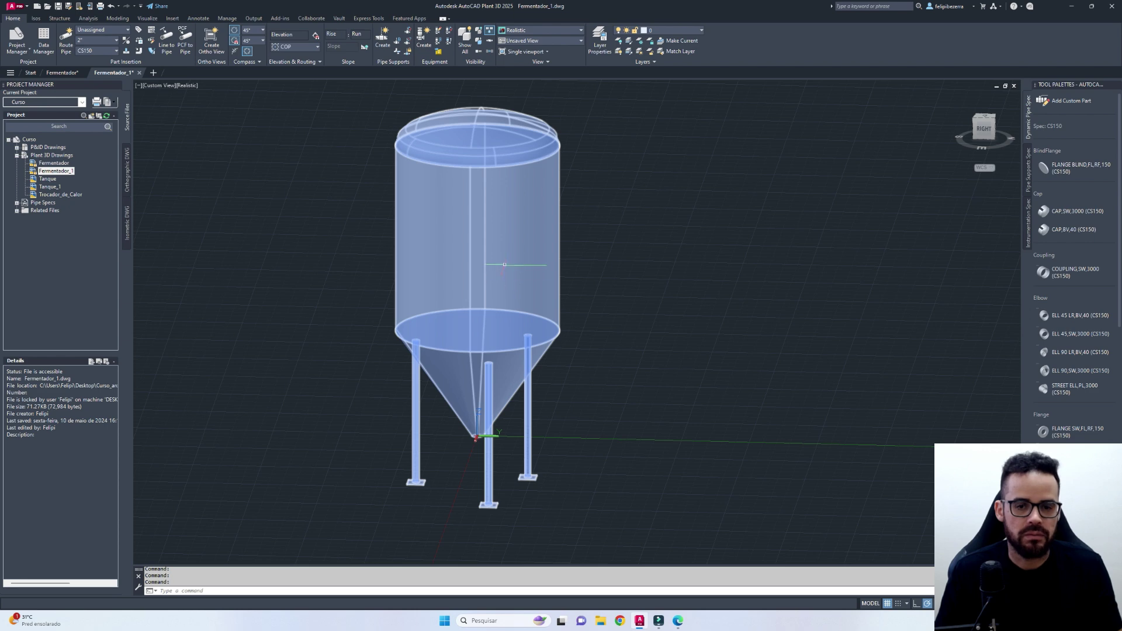
left_click(504, 262)
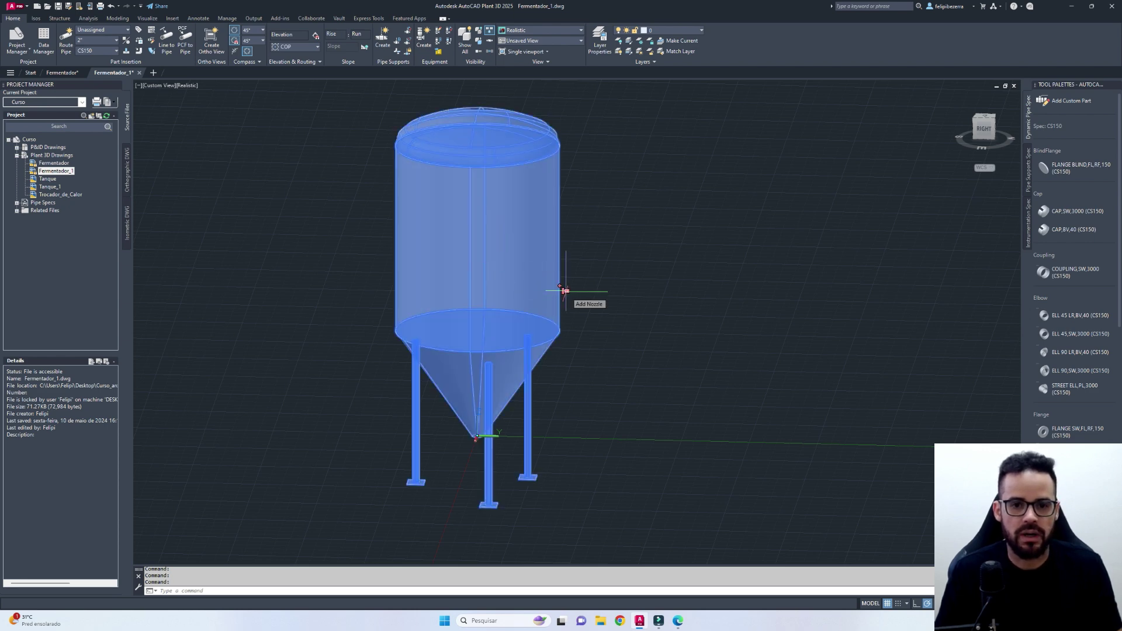
left_click(566, 290)
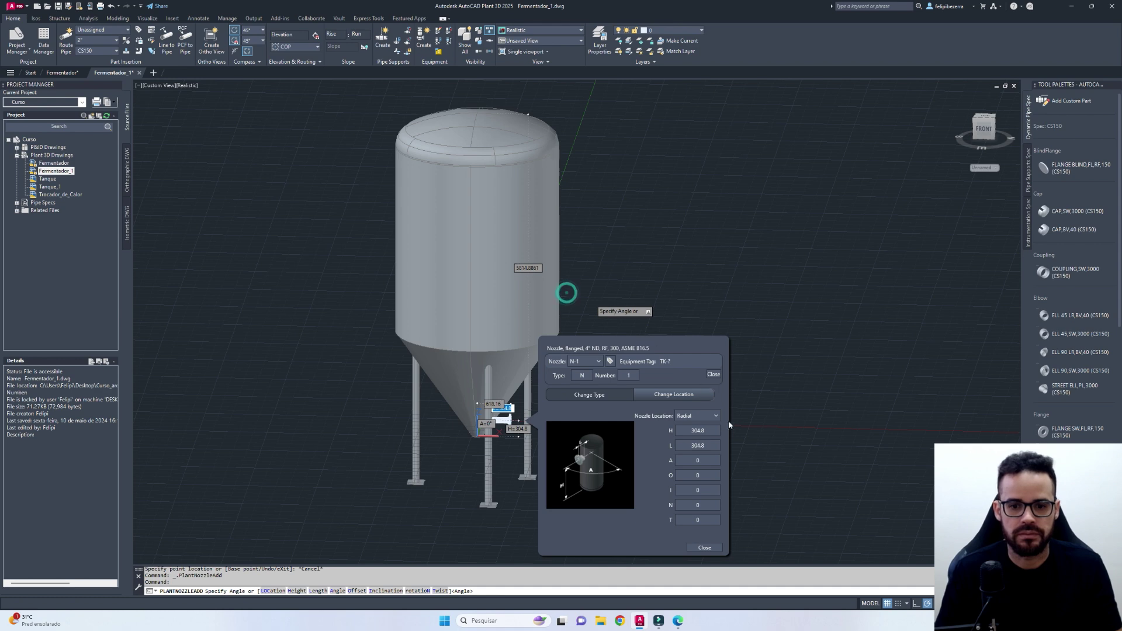
left_click_drag(692, 347, 845, 232)
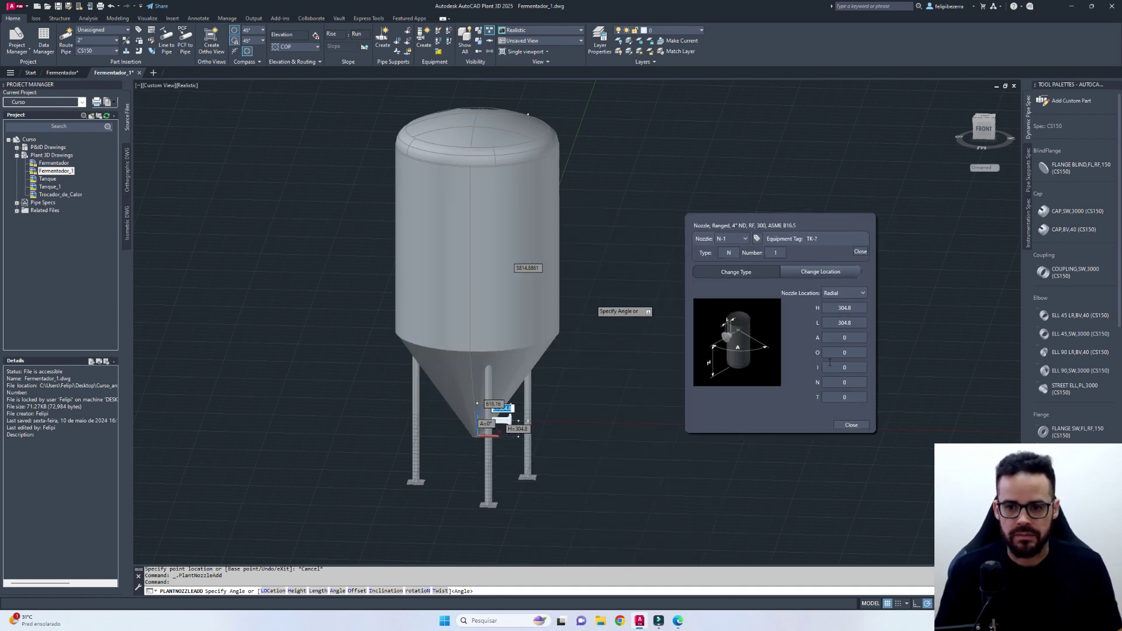
Step: Check nozzle 1's direction in fermentador.pdf and set the new nozzle's location to Bottom in AutoCAD Plant 3D
left_click(859, 294)
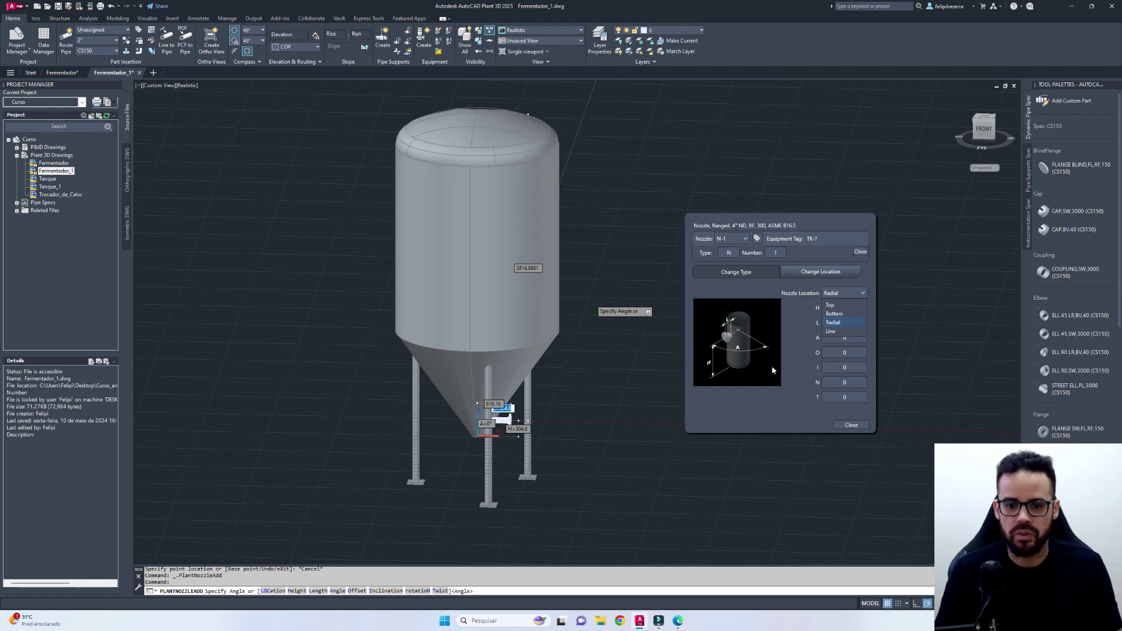
left_click(677, 620)
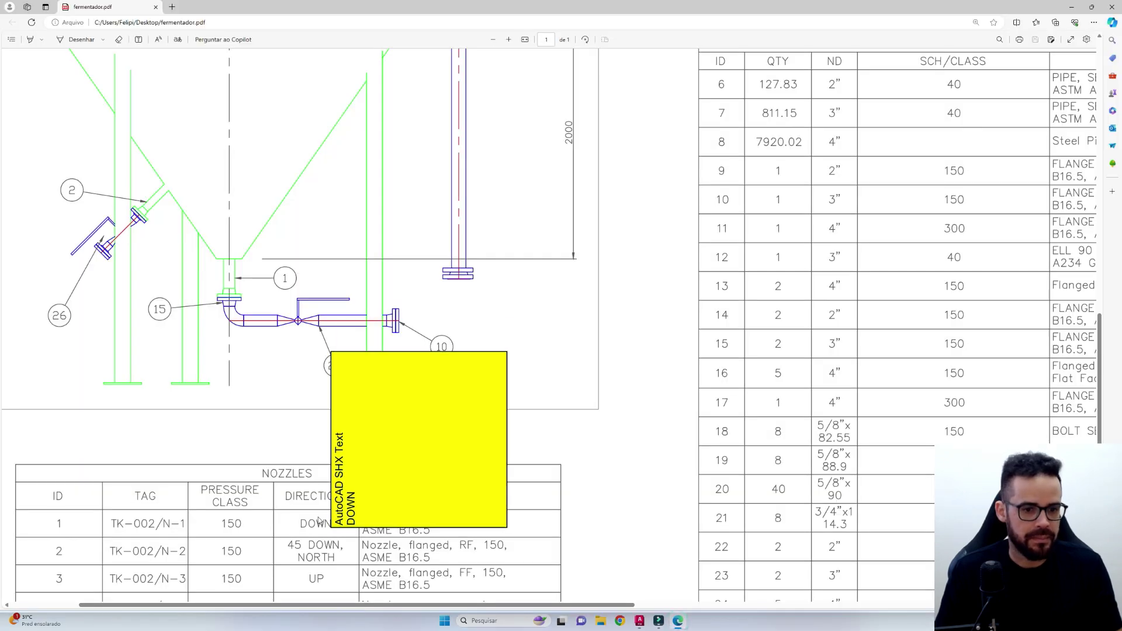
mouse_move(640, 621)
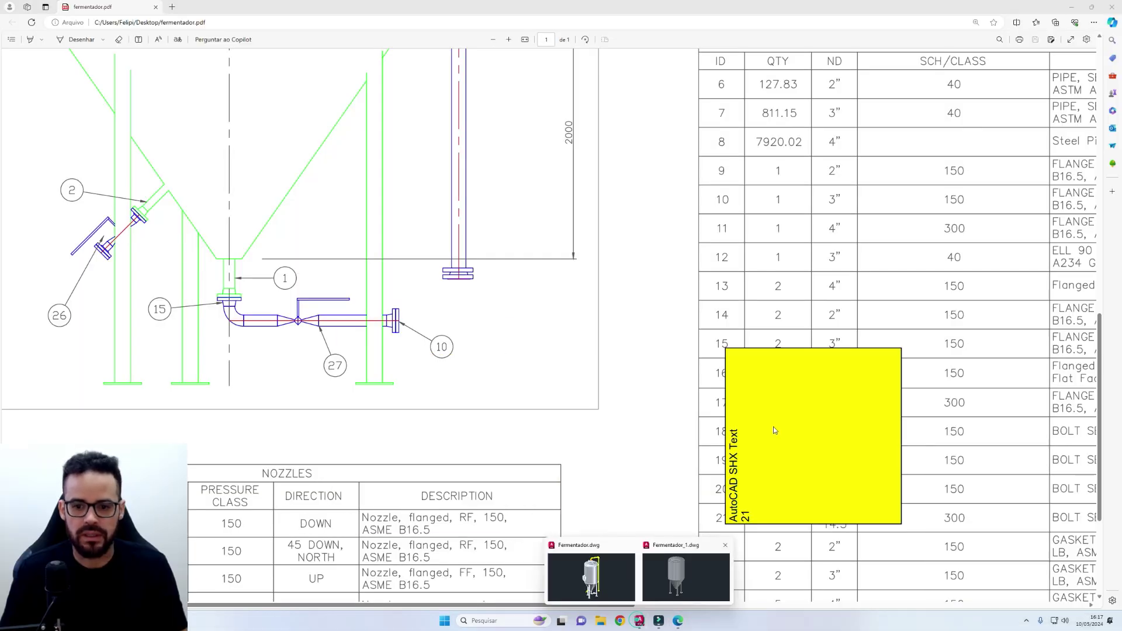
left_click(675, 562)
left_click(847, 295)
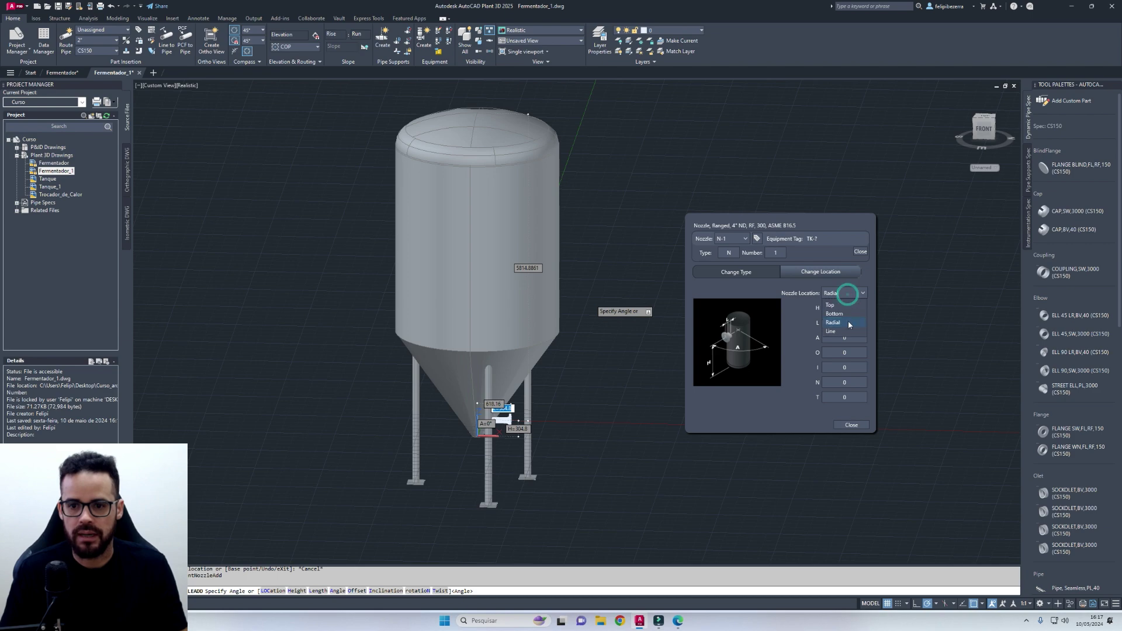
left_click(850, 312)
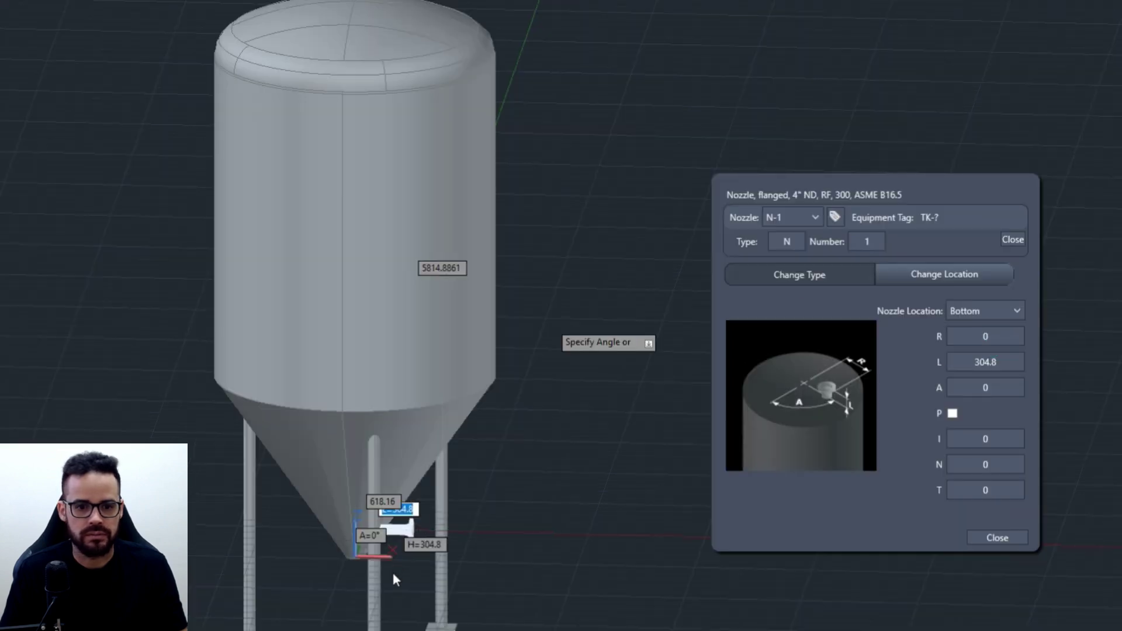
Step: Inspect the new nozzle beneath the cone and review its R and L location dimensions
scroll(710, 617, "up", 3)
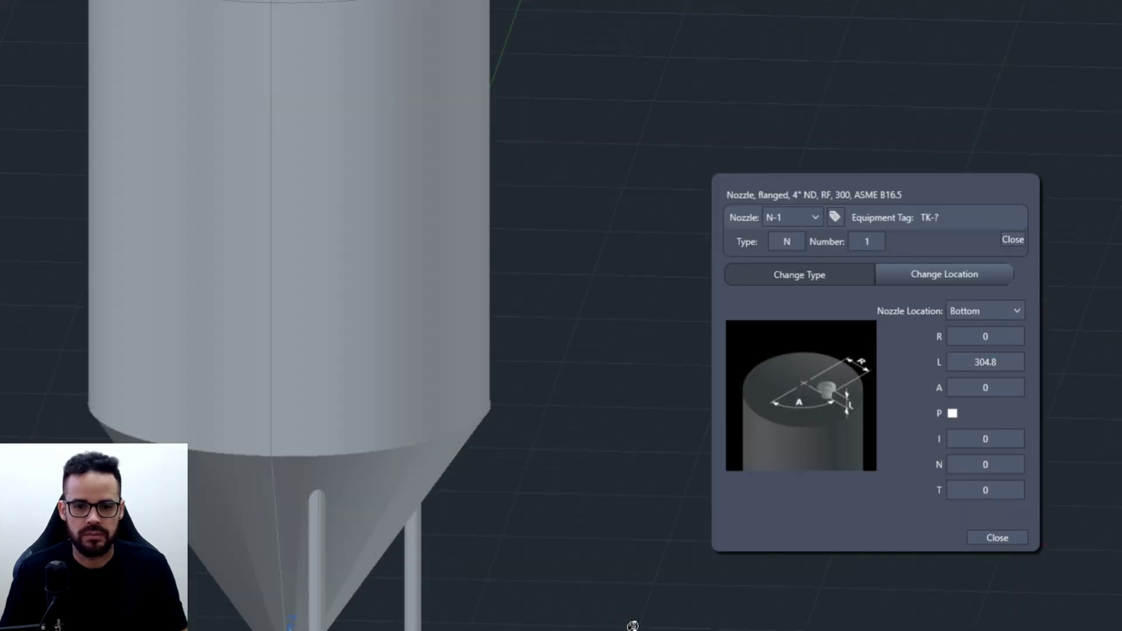
middle_click_drag(634, 625, 559, 529, "shift")
scroll(461, 502, "up", 2)
middle_click_drag(366, 449, 417, 239, "shift")
middle_click_drag(384, 205, 414, 479)
middle_click_drag(414, 480, 398, 443, "shift")
middle_click_drag(493, 378, 409, 494, "shift")
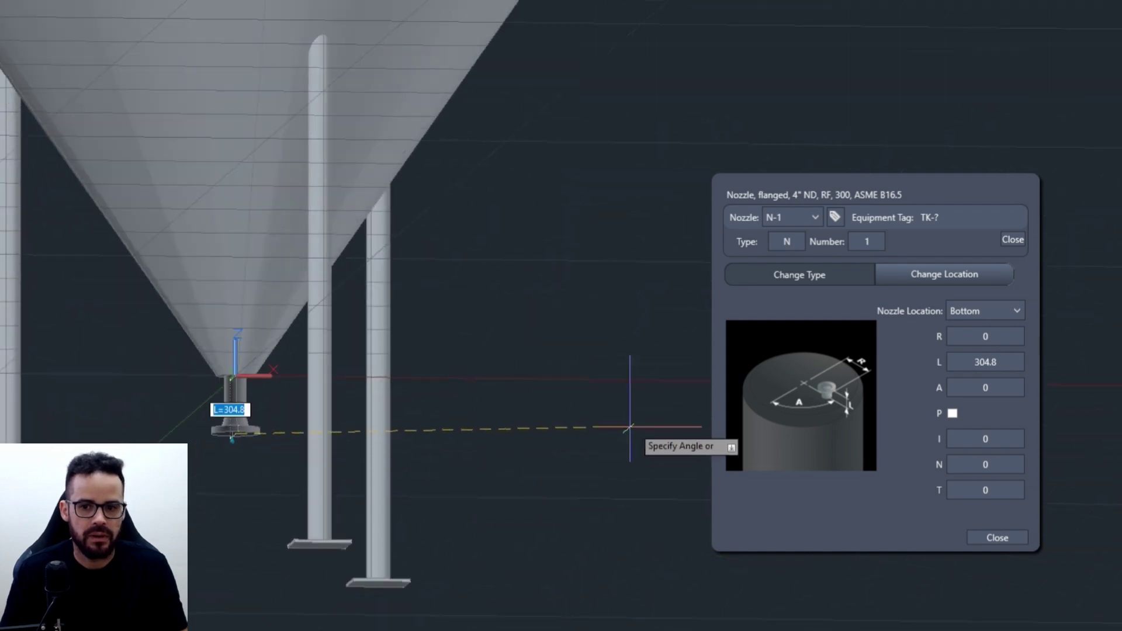
double_click(979, 361)
left_click(1005, 329)
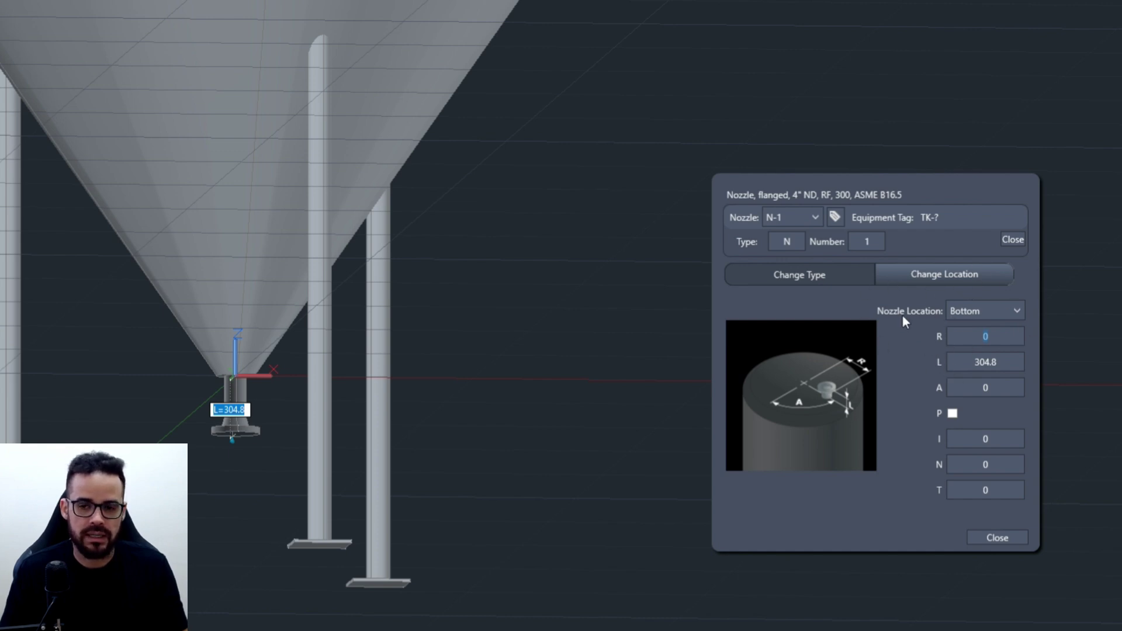
Step: Check nozzle 1's description in fermentador.pdf, then set pressure class 150 and select the flanged 4" ND, RF, 150, ASME B16.5 type
left_click(809, 280)
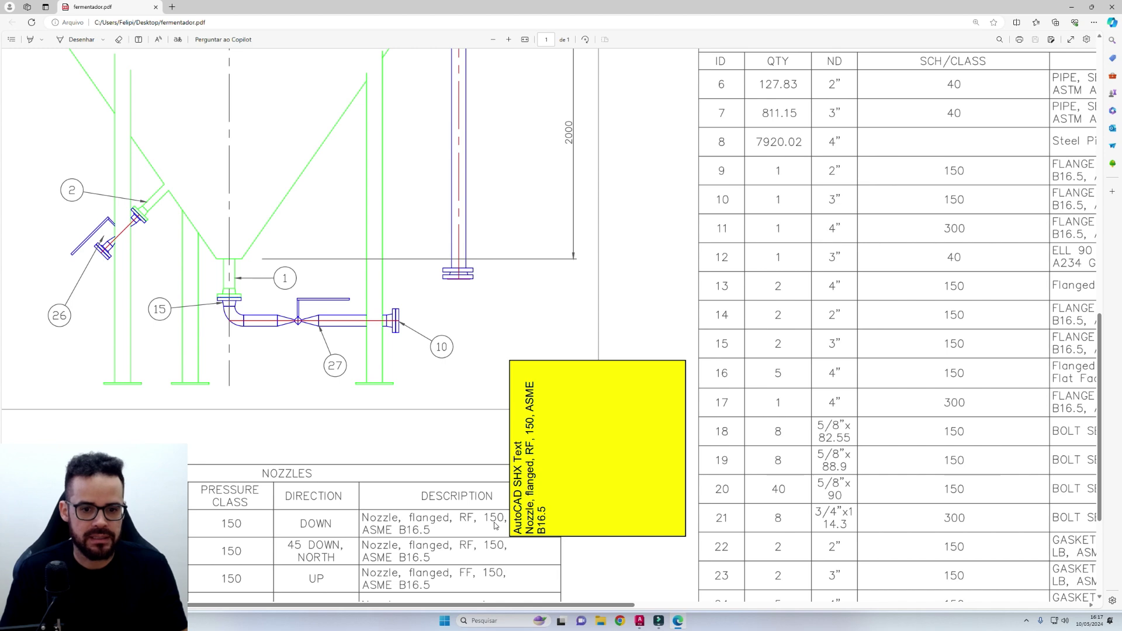
mouse_move(640, 622)
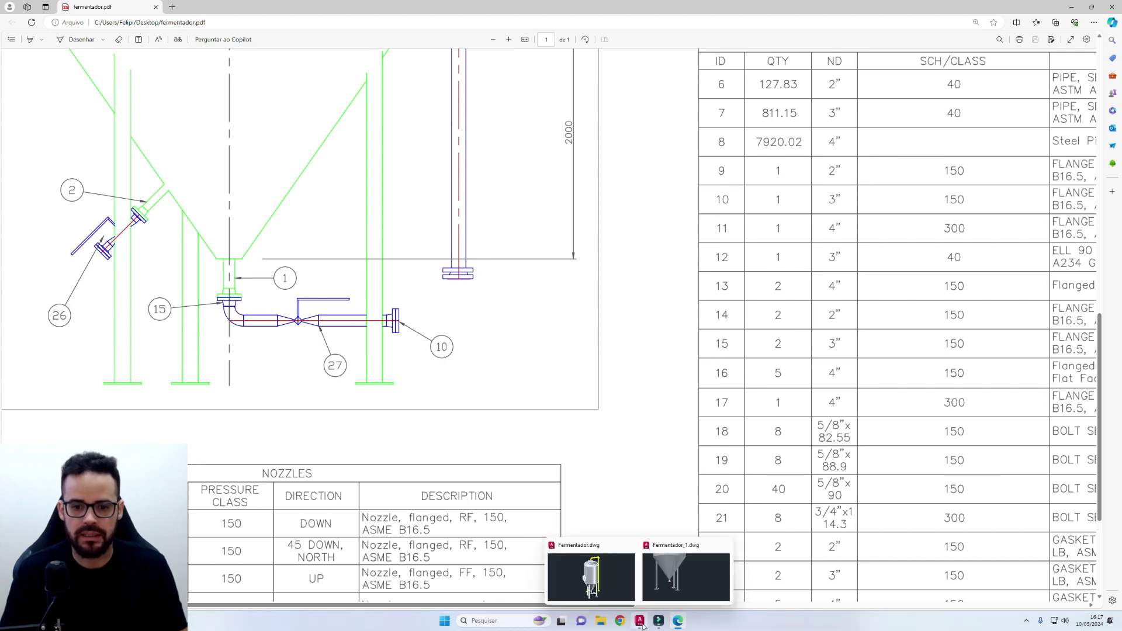
left_click(656, 580)
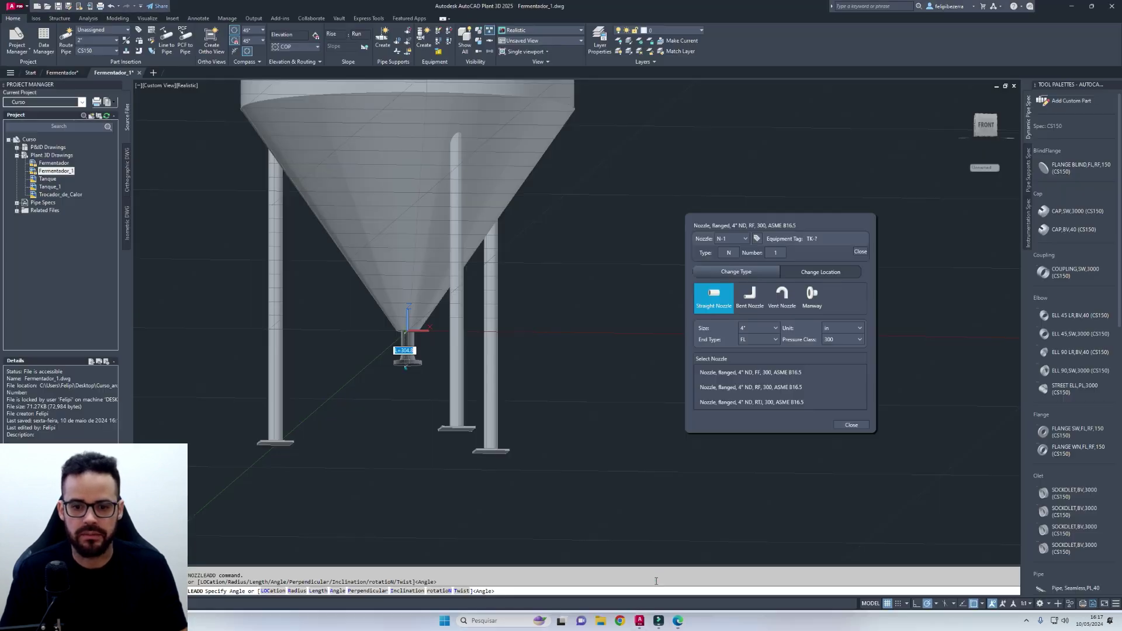
left_click(775, 343)
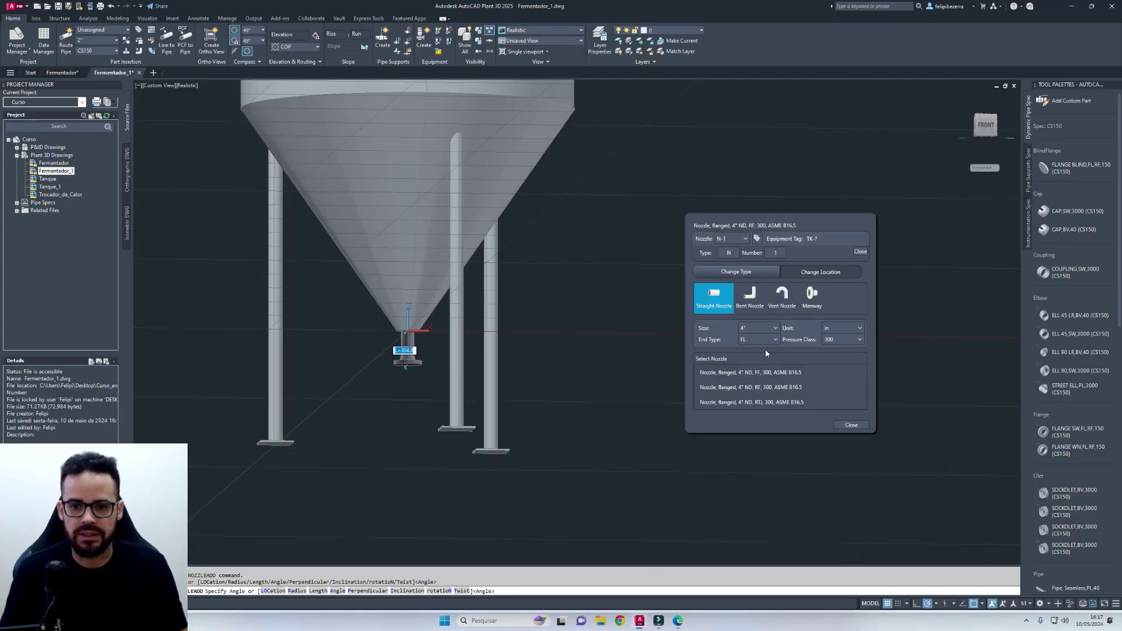
left_click(840, 341)
left_click(839, 363)
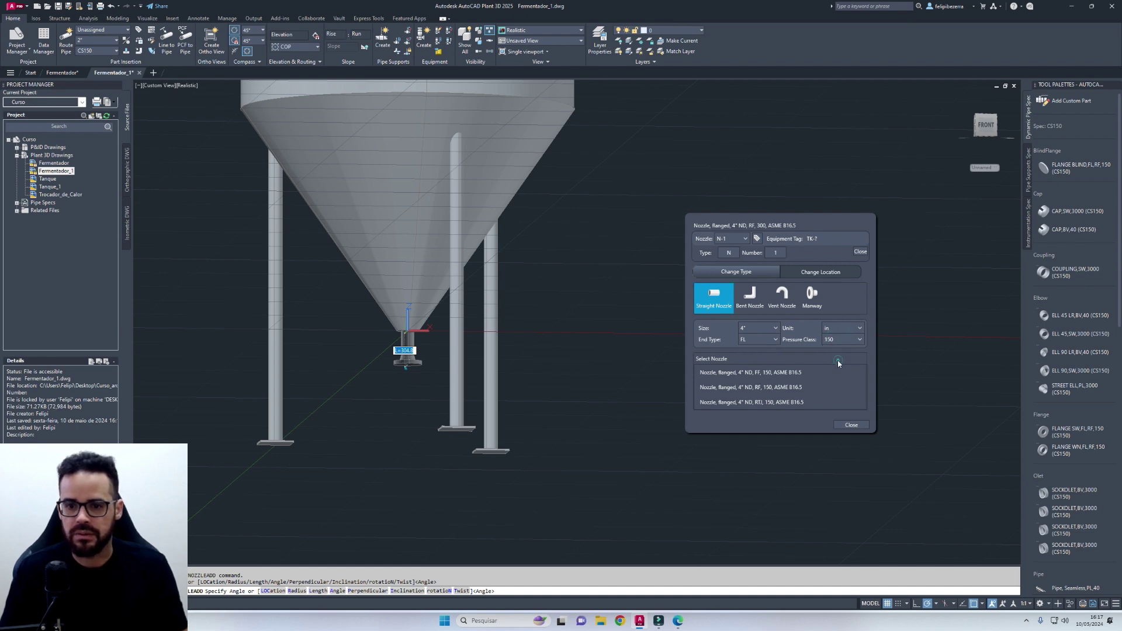
left_click(758, 389)
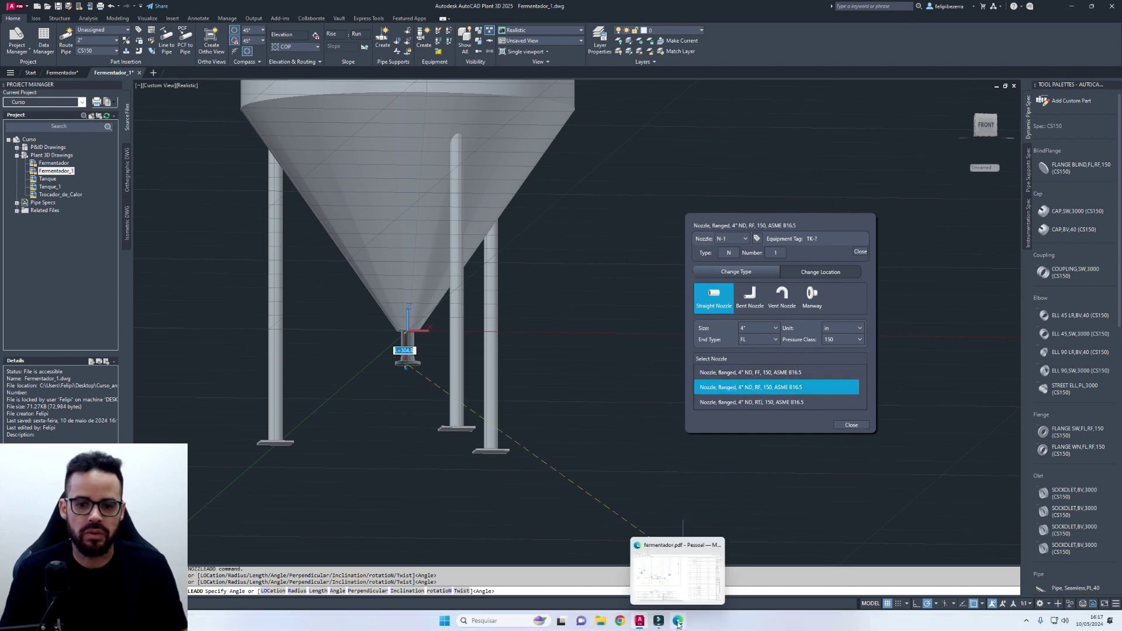
Step: Check nozzle 1's diameter in fermentador.pdf, set the size to 3", choose the flanged RF, 150, ASME B16.5 type and finish the nozzle
left_click(658, 577)
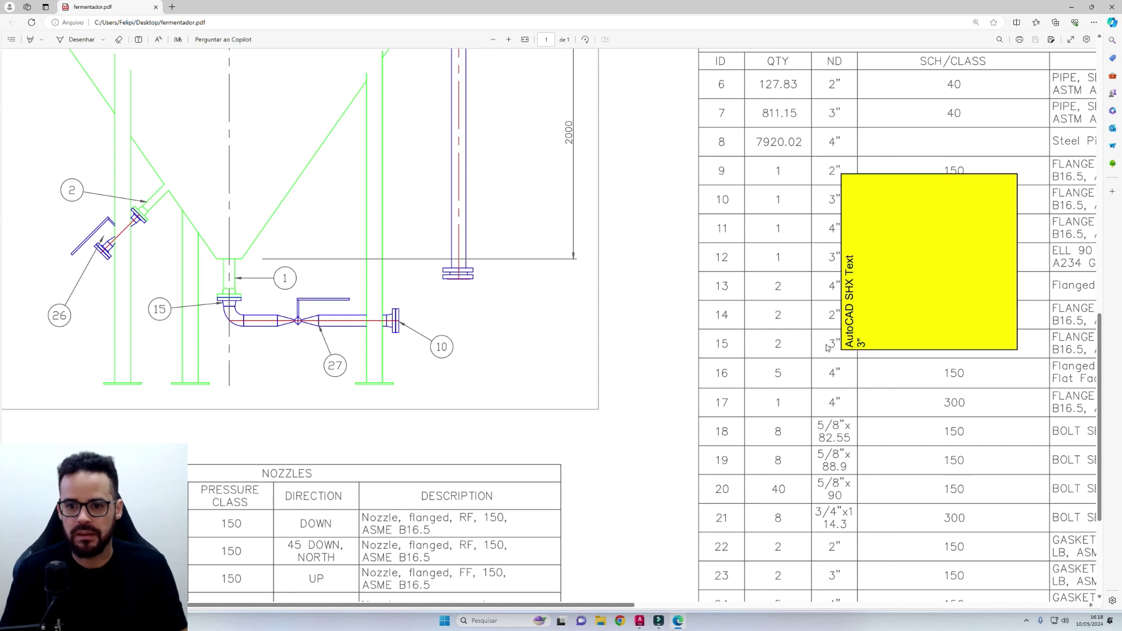
mouse_move(640, 621)
left_click(679, 568)
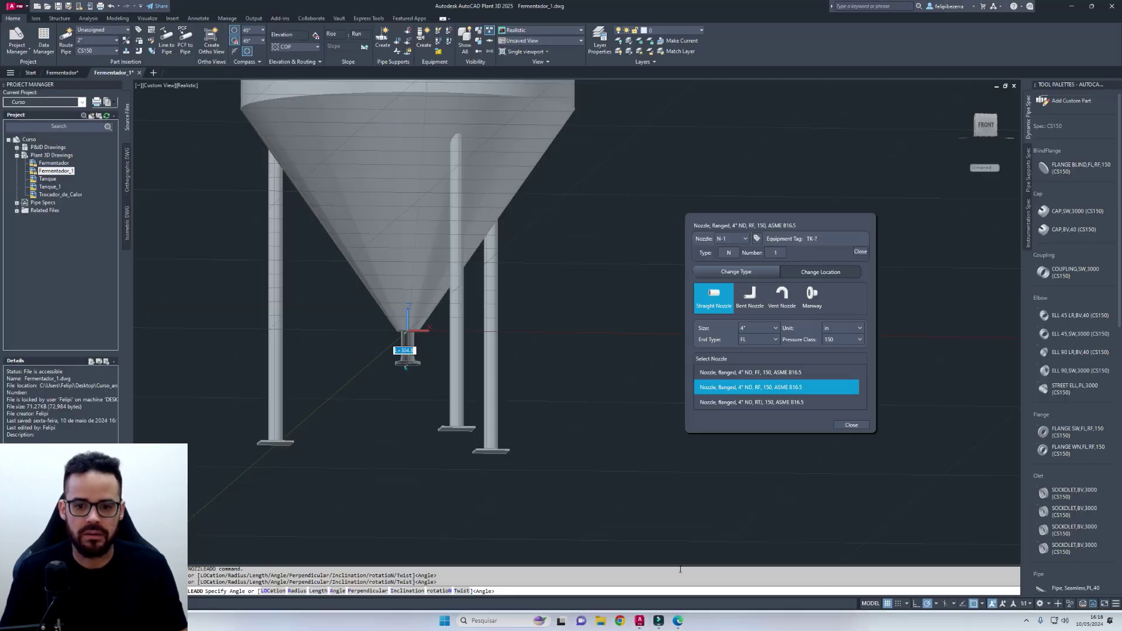
left_click(775, 328)
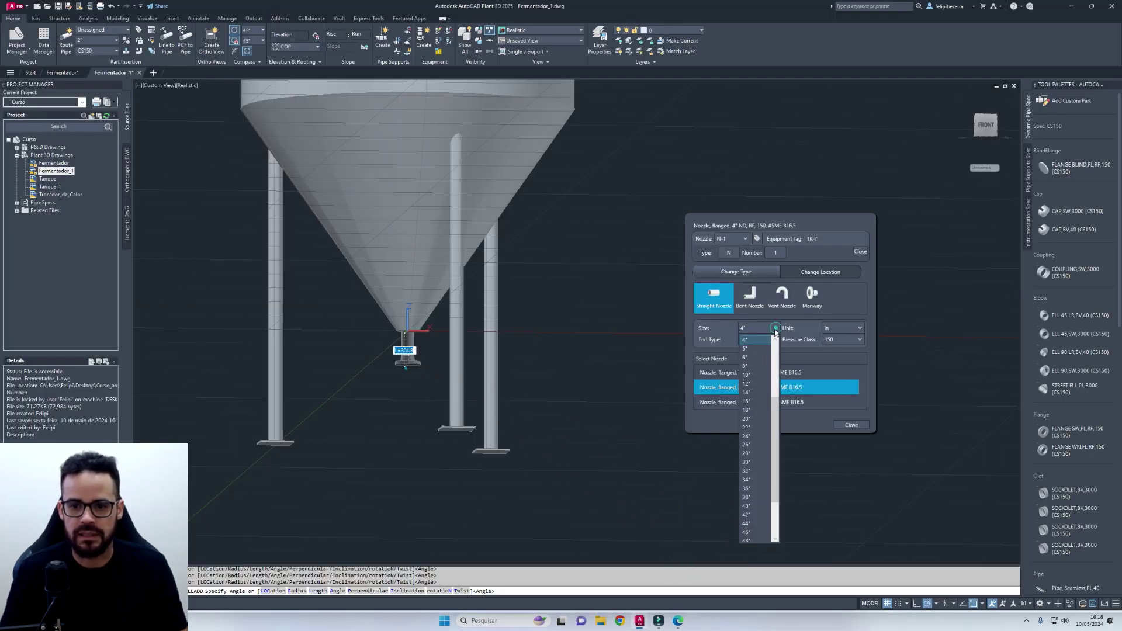
left_click(754, 355)
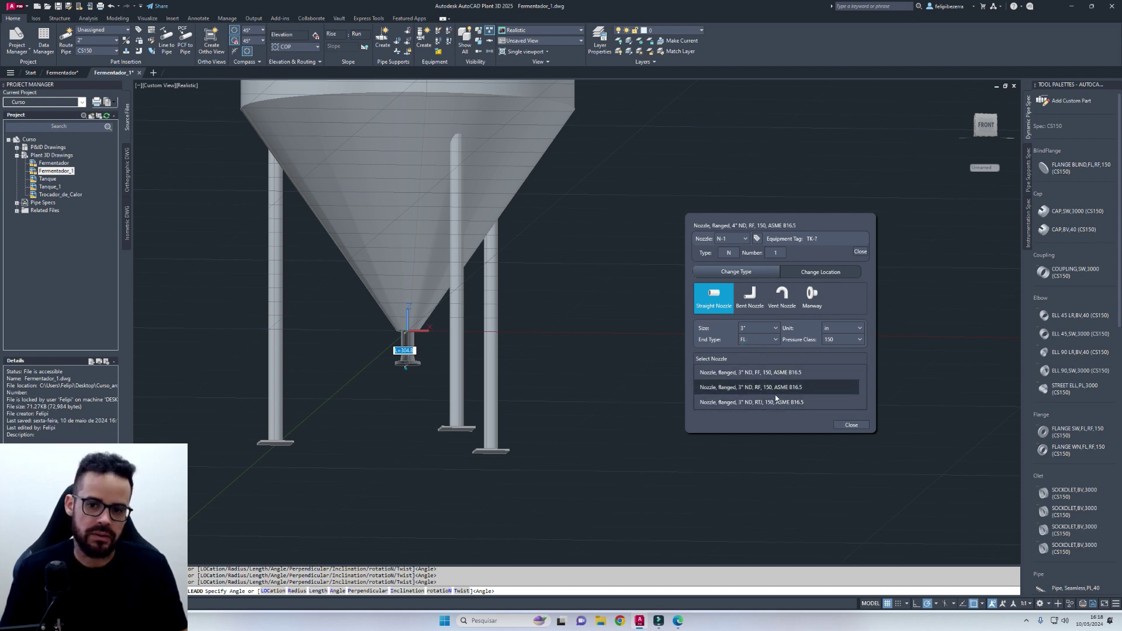
left_click(777, 388)
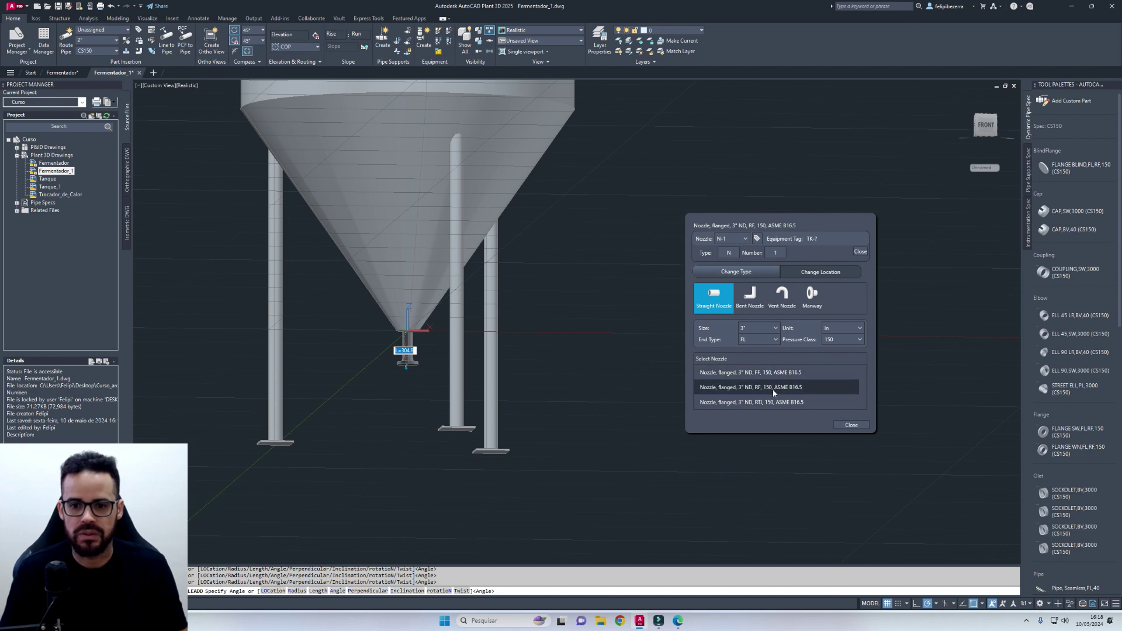
left_click(857, 427)
middle_click_drag(783, 383, 482, 326, "shift")
scroll(455, 354, "up", 3)
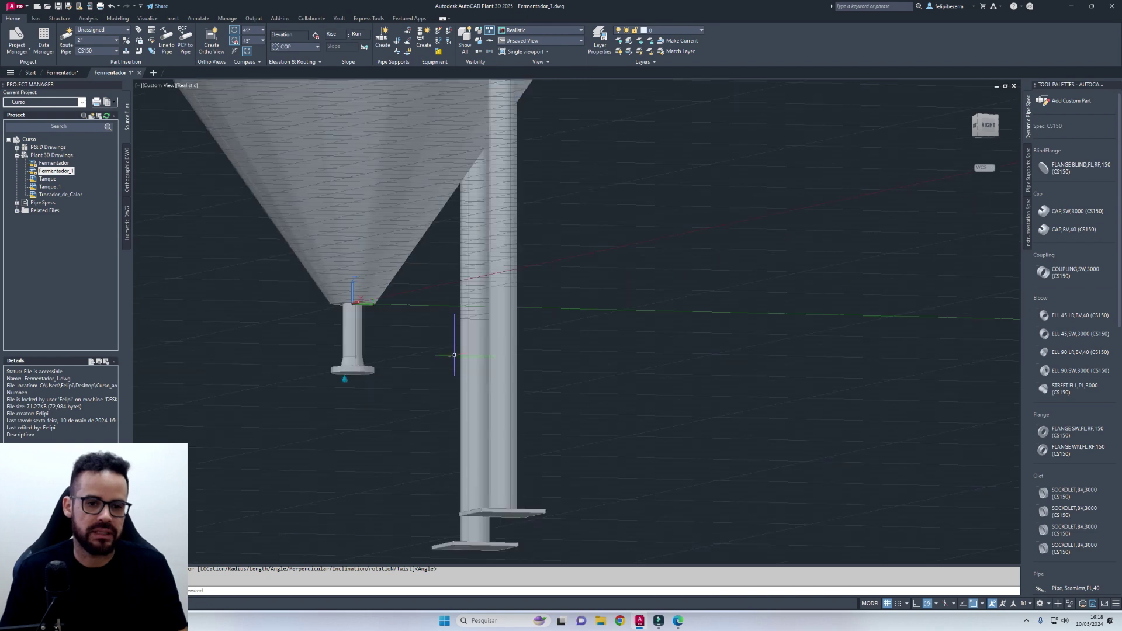
Step: Set the model's visual style to Shaded with edges
middle_click_drag(496, 363, 497, 336, "shift")
middle_click_drag(497, 345, 703, 380)
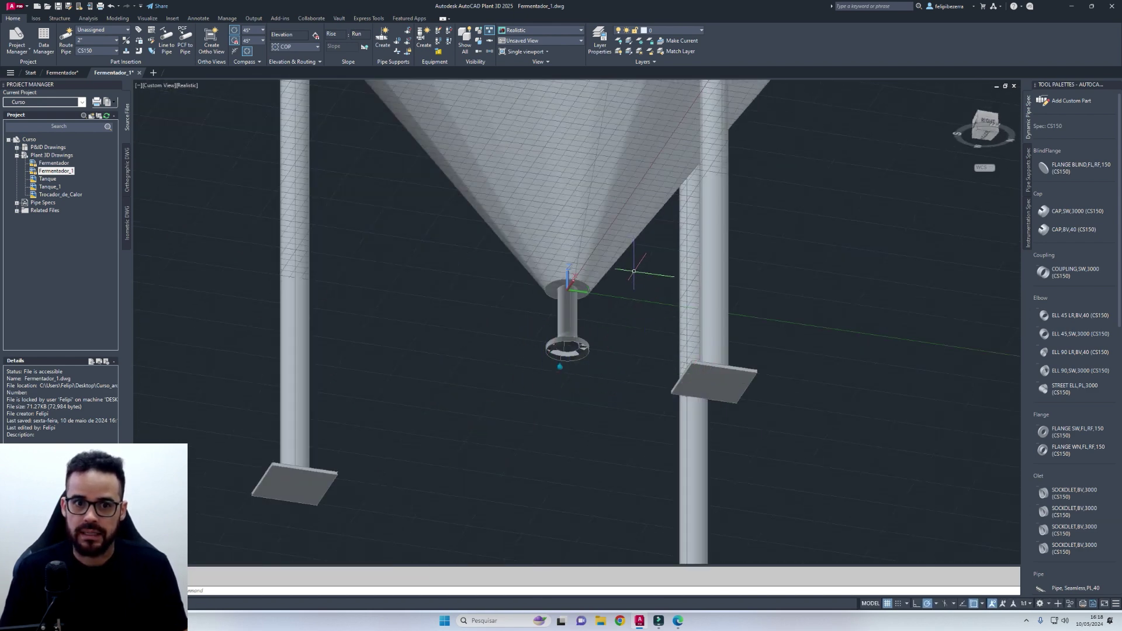
key("ctrl+a")
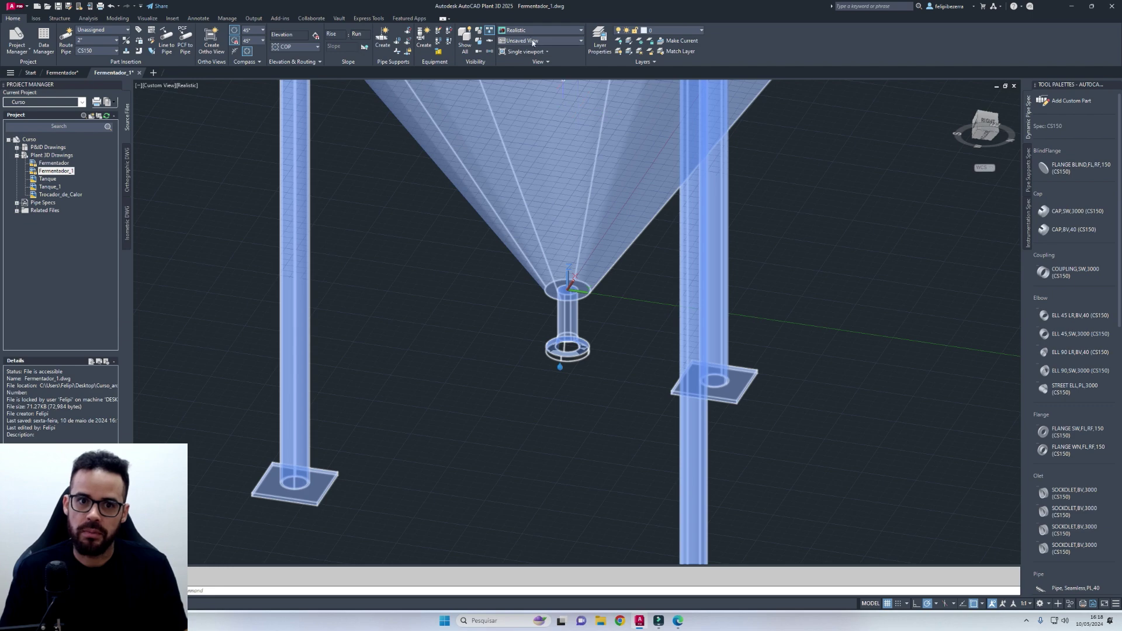
middle_click_drag(624, 295, 631, 325, "shift")
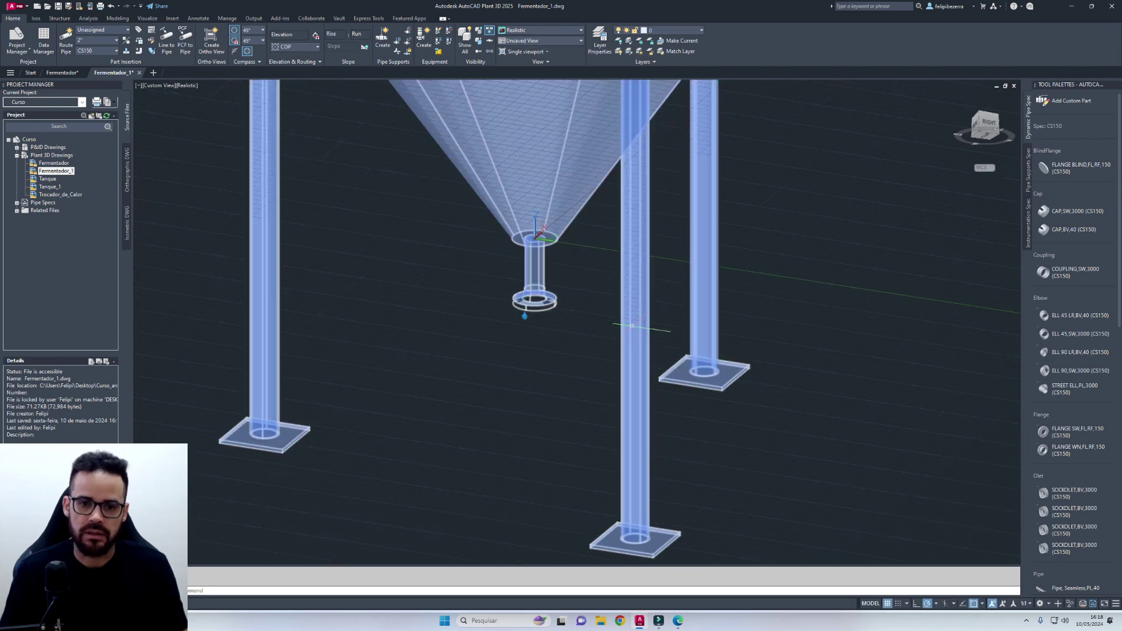
key("Escape")
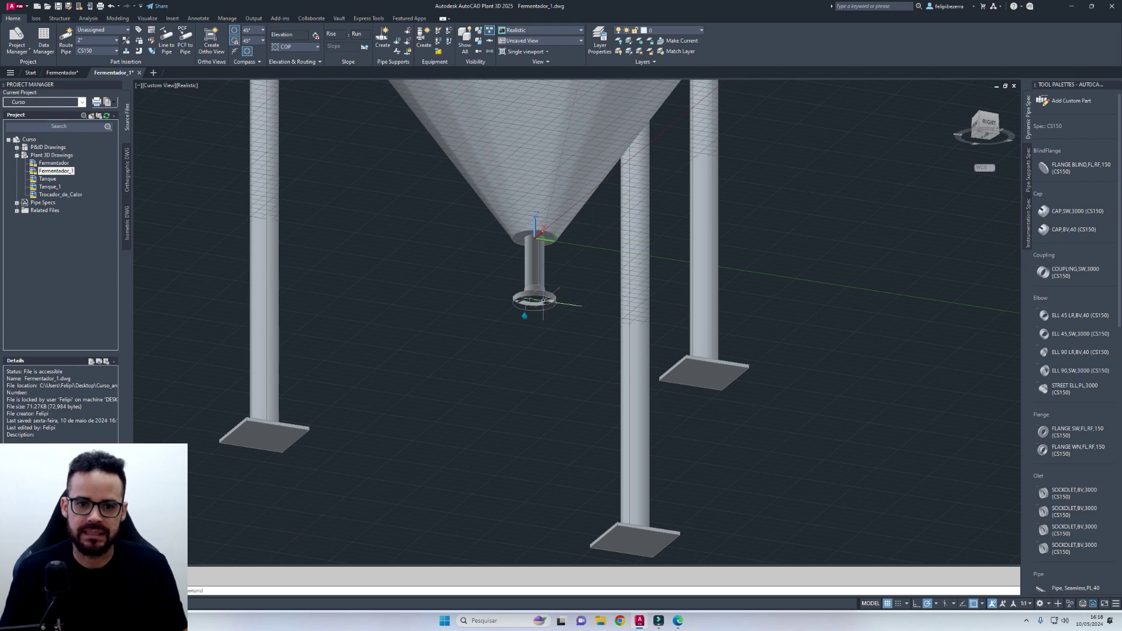
key("ctrl+a")
left_click(575, 34)
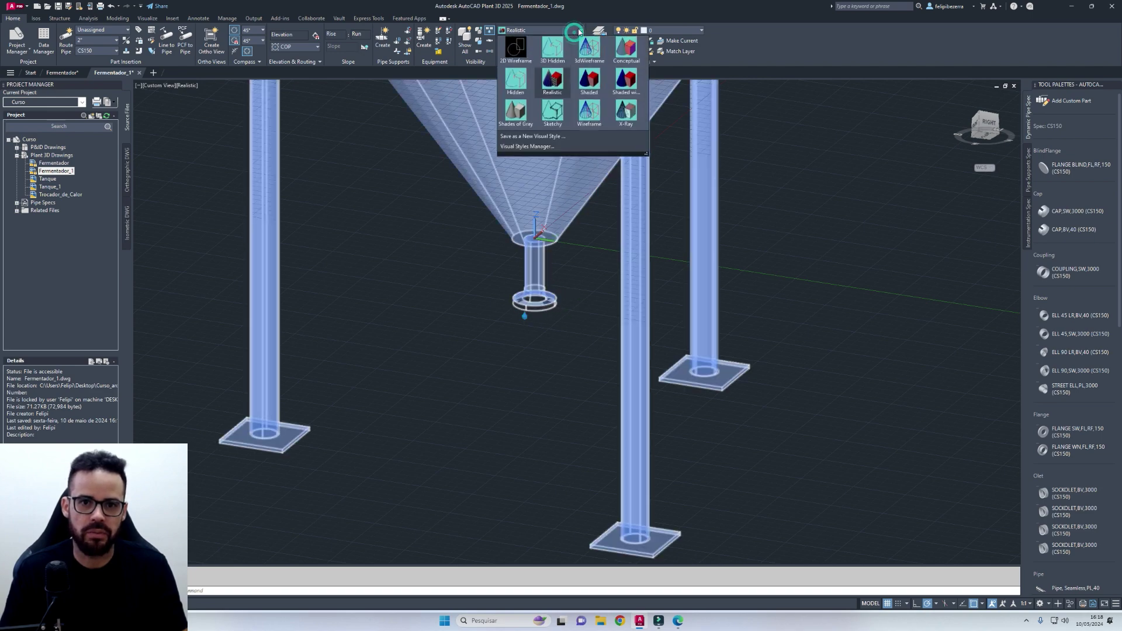
left_click(633, 85)
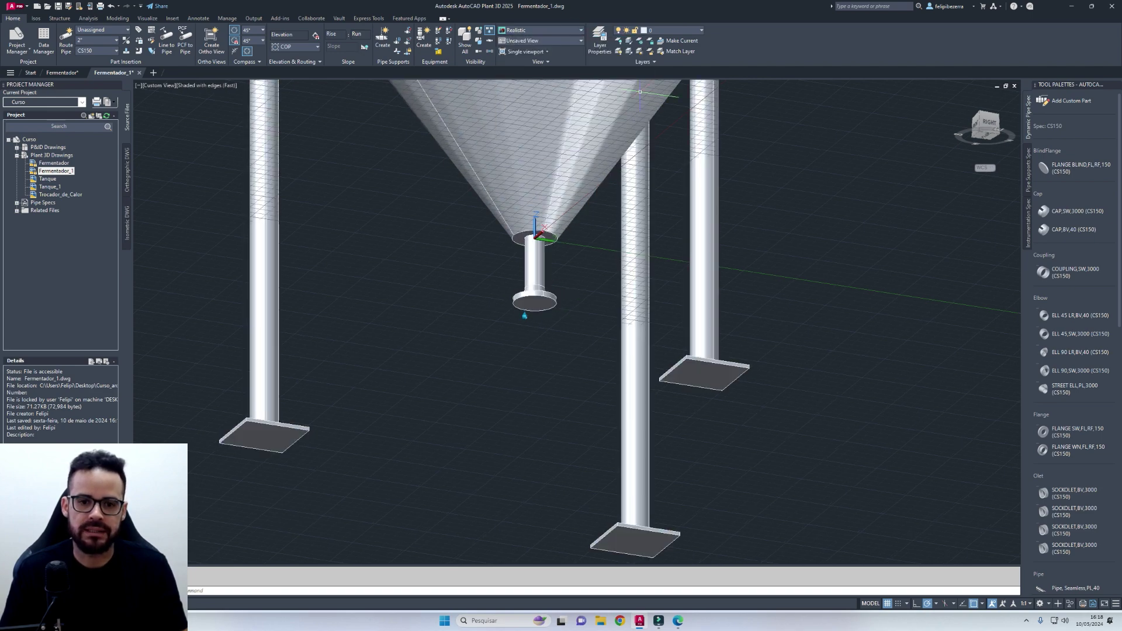
Step: Open nozzle N-1 beneath the cone for editing, review its number and type settings, and close its settings
mouse_move(836, 284)
middle_mouse_down("shift")
mouse_move(792, 235)
mouse_move(783, 182)
mouse_move(787, 253)
middle_mouse_up("shift")
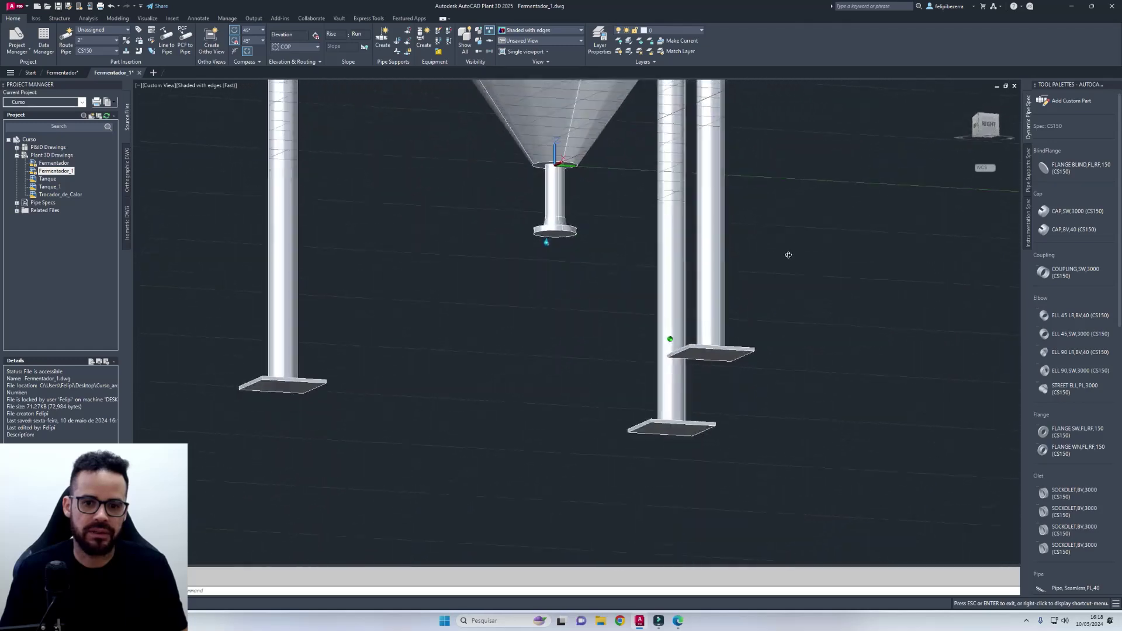
scroll(777, 239, "down", 8)
middle_click_drag(828, 187, 671, 343, "shift")
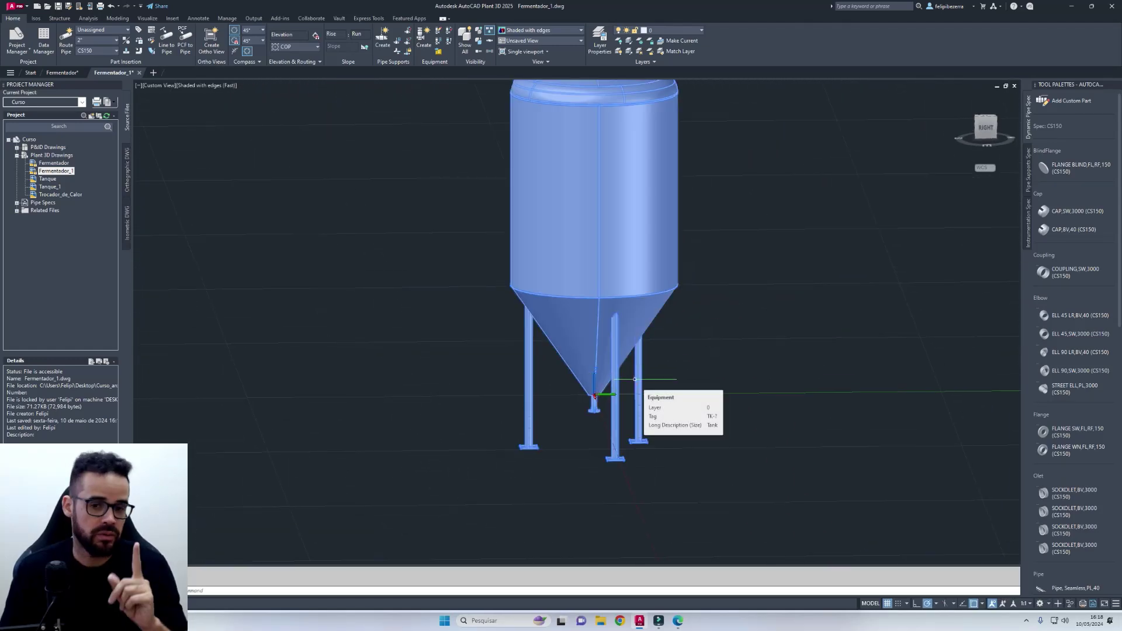
left_click(600, 406)
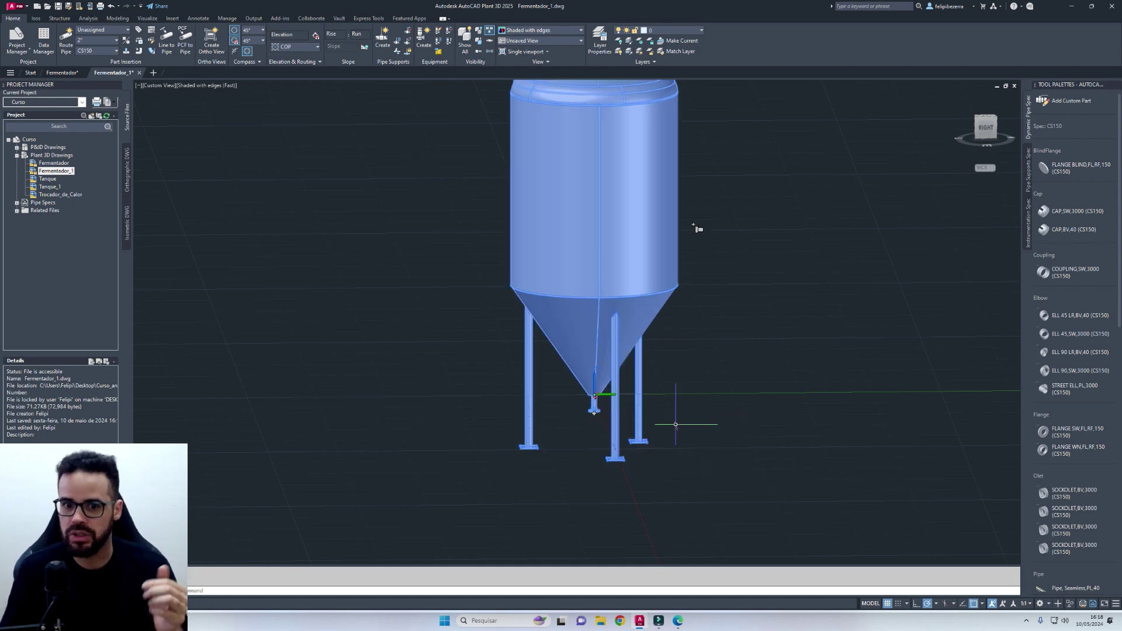
scroll(607, 416, "up", 5)
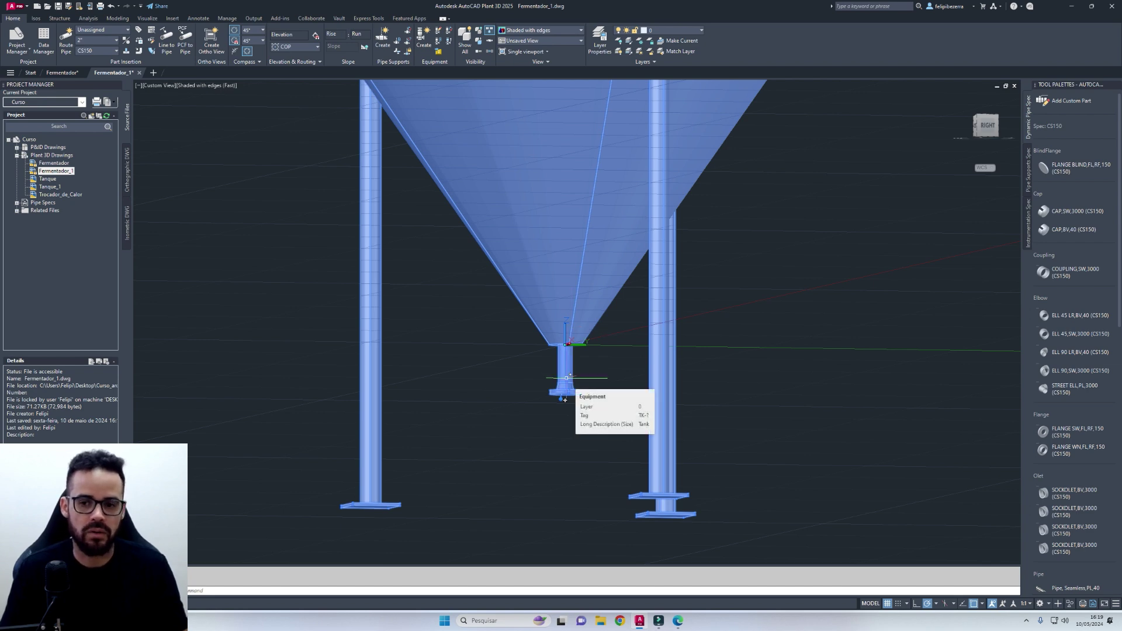
left_click(565, 400)
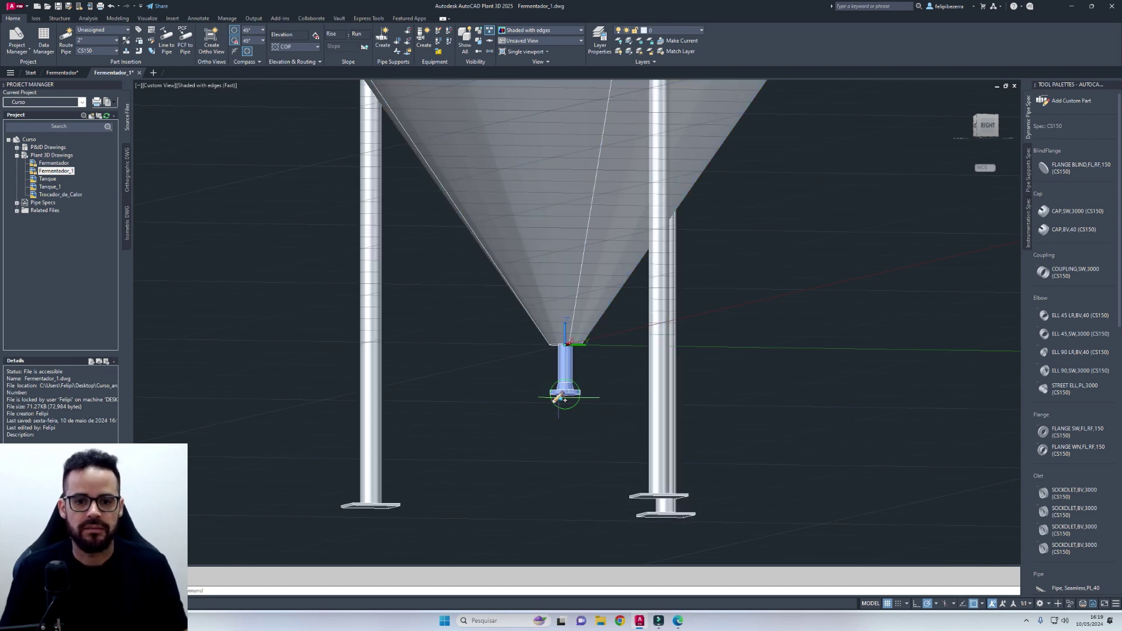
left_click(558, 400)
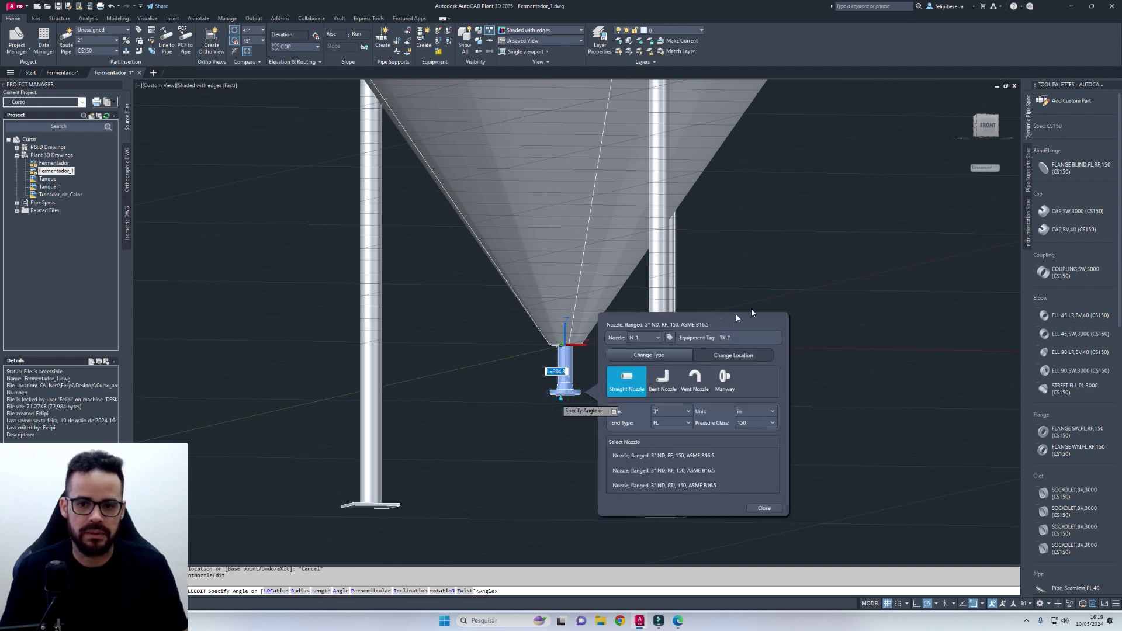
left_click_drag(735, 321, 818, 272)
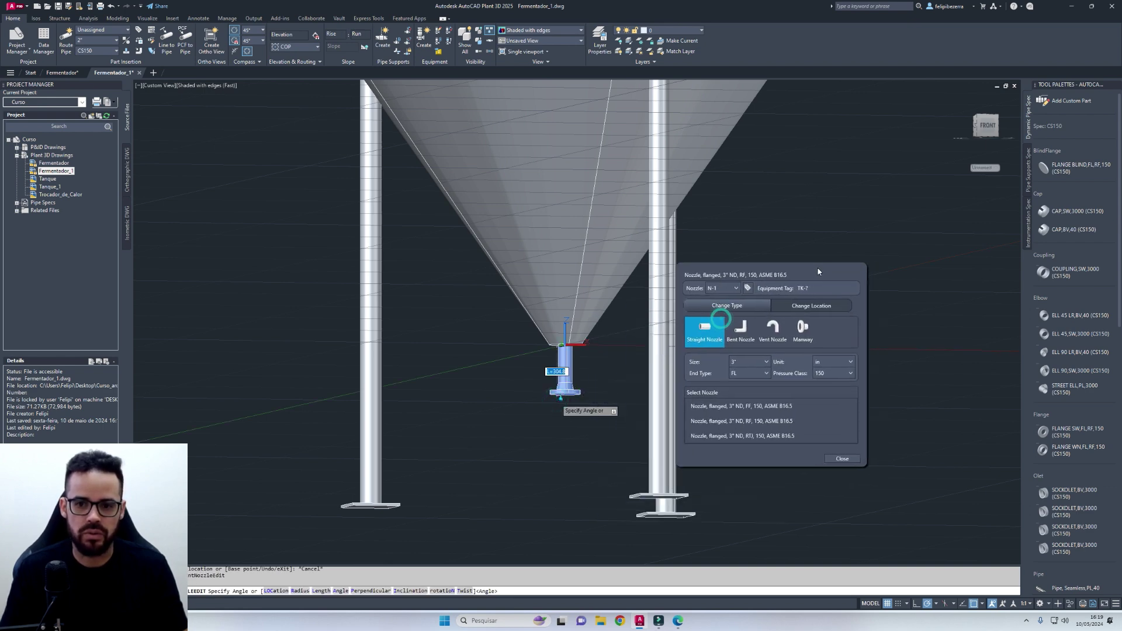
left_click(734, 289)
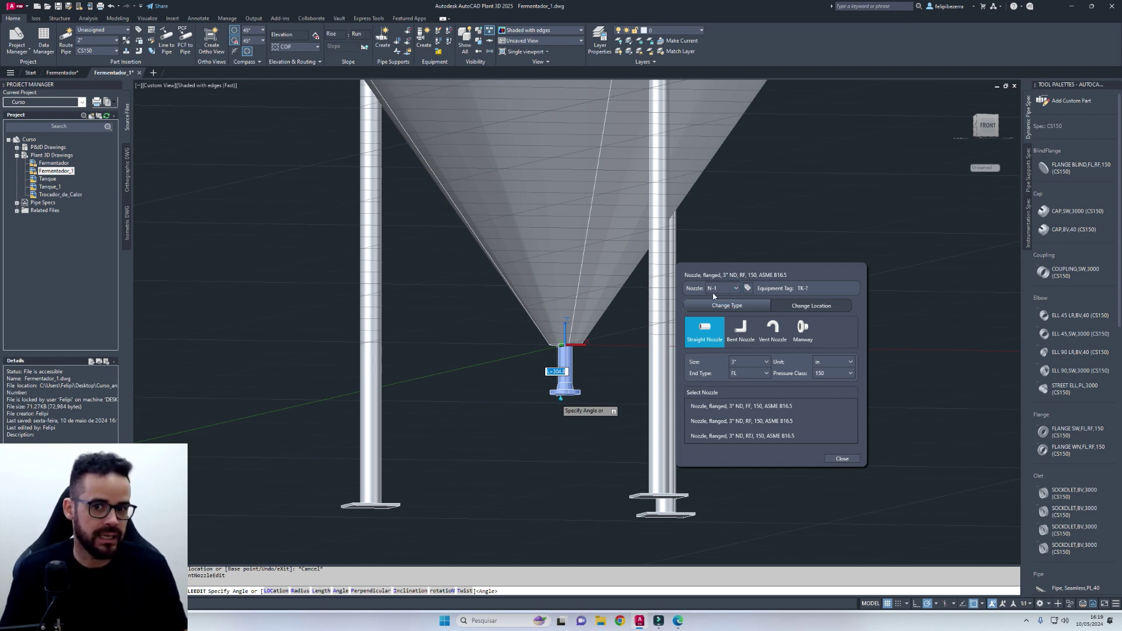
left_click(735, 288)
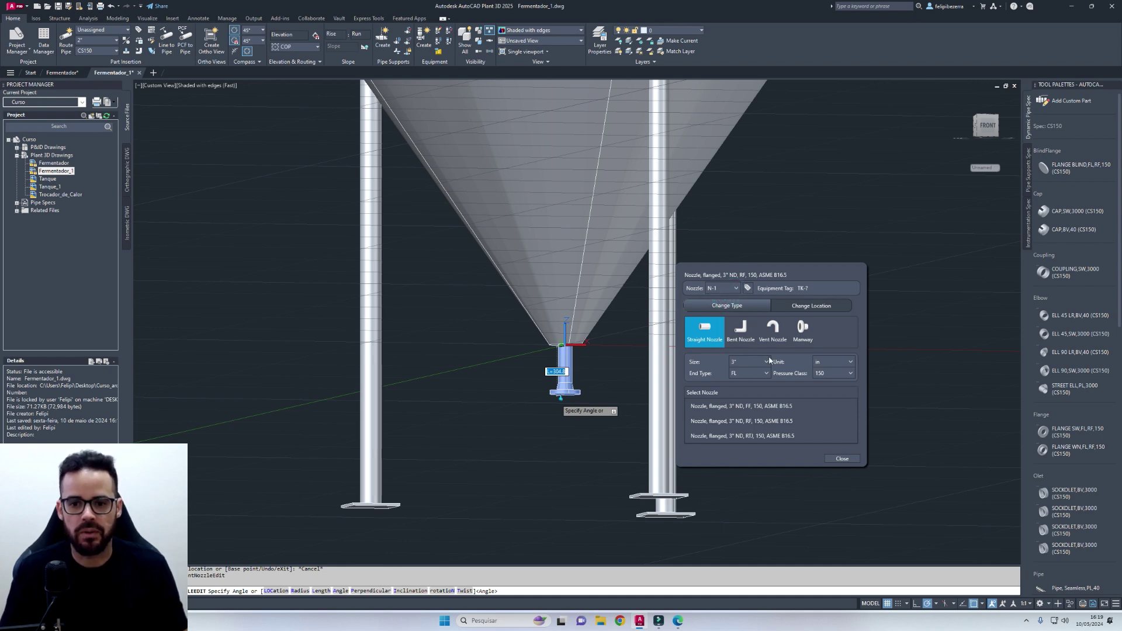
left_click(801, 307)
left_click(757, 306)
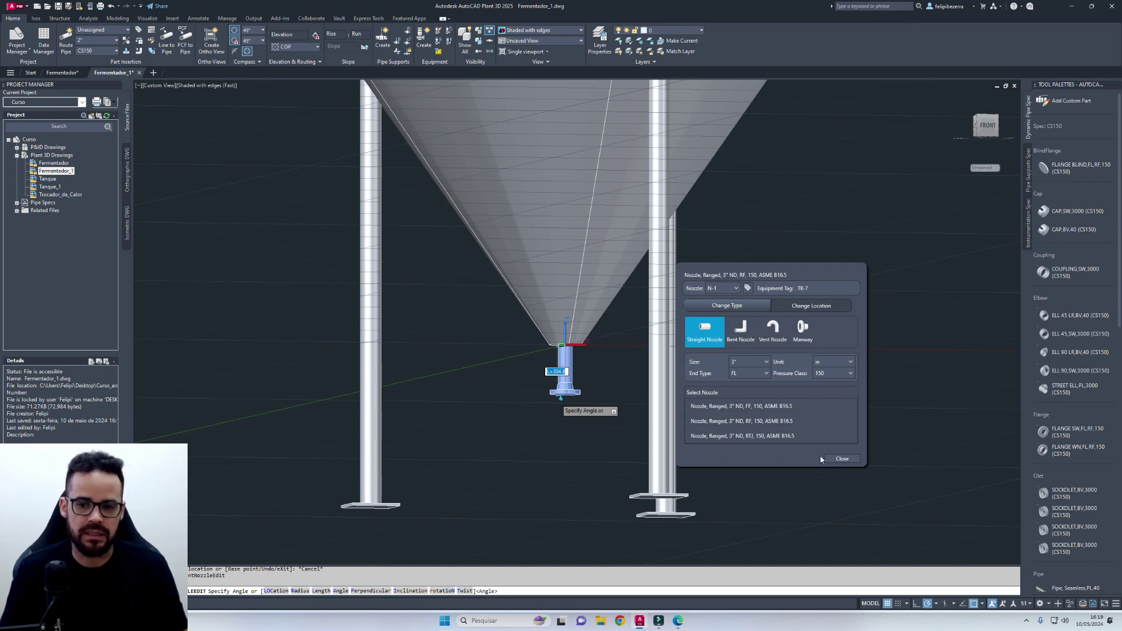
left_click(842, 459)
Step: Switch to fermentador.pdf and check nozzle 2's position on the cone and its direction and description in the Nozzles table
scroll(714, 353, "down", 5)
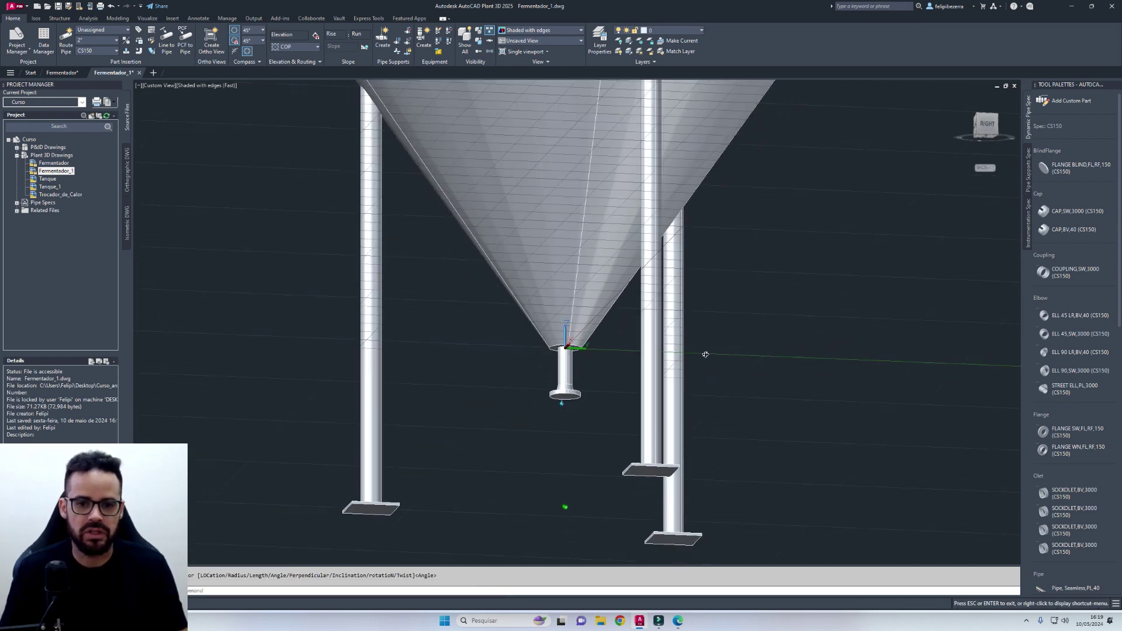
scroll(727, 276, "up", 3)
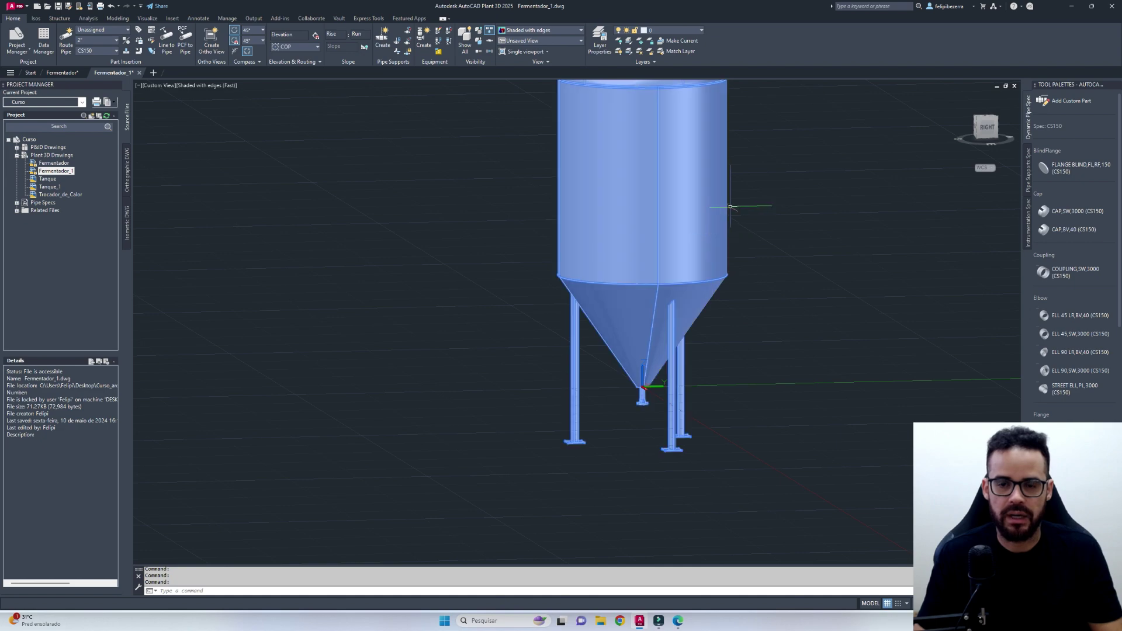
middle_click_drag(727, 243, 762, 257)
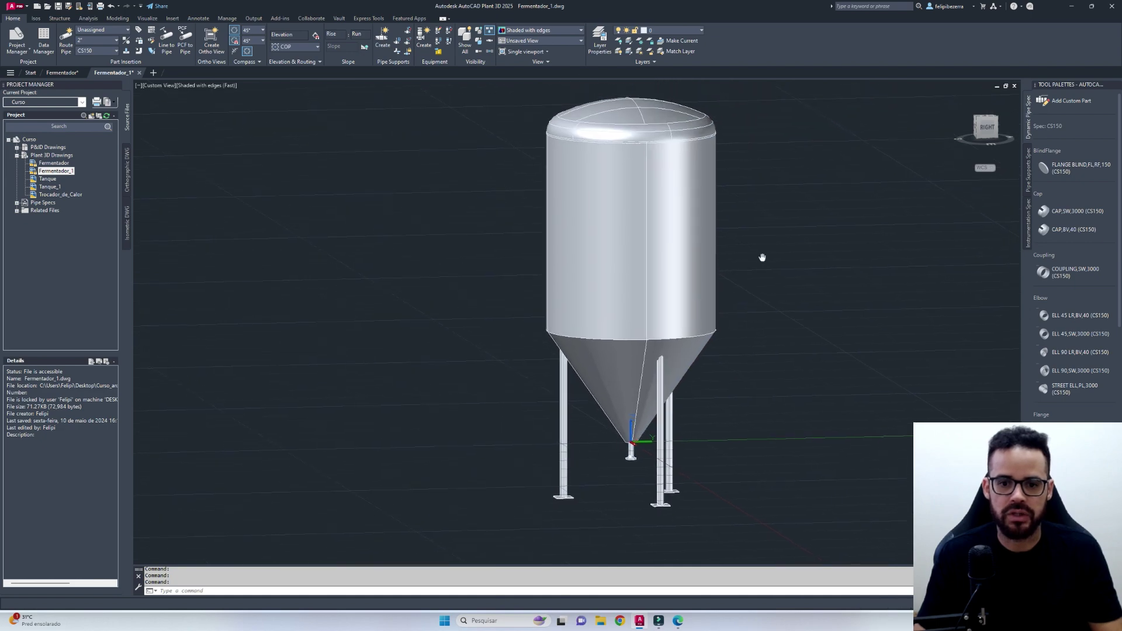
left_click(678, 621)
scroll(556, 374, "up", 15)
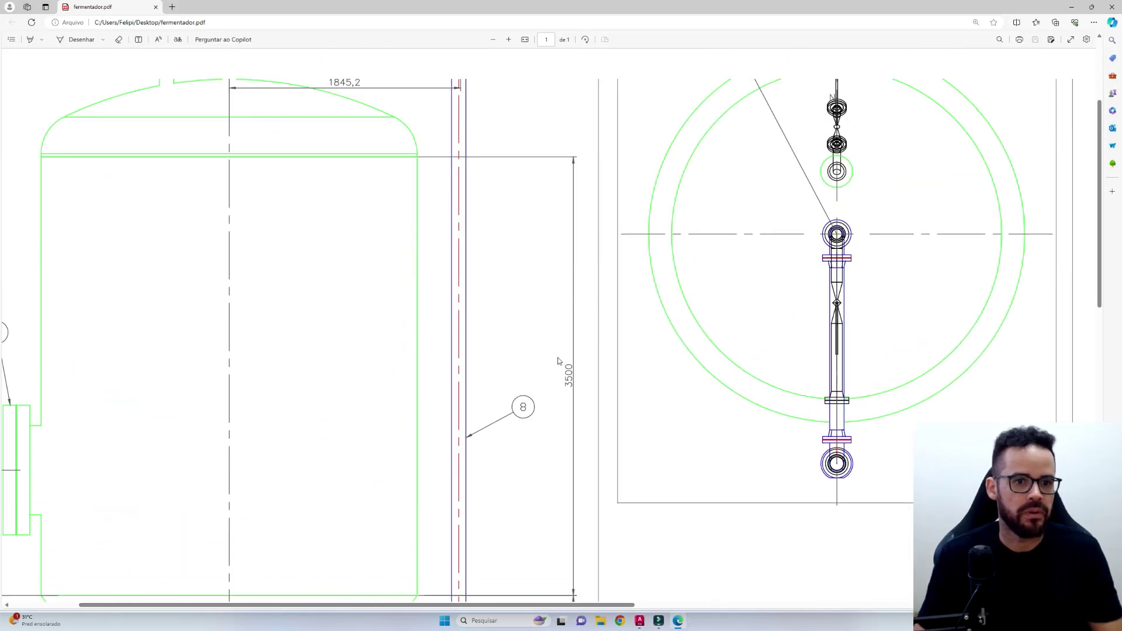
scroll(560, 360, "down", 4)
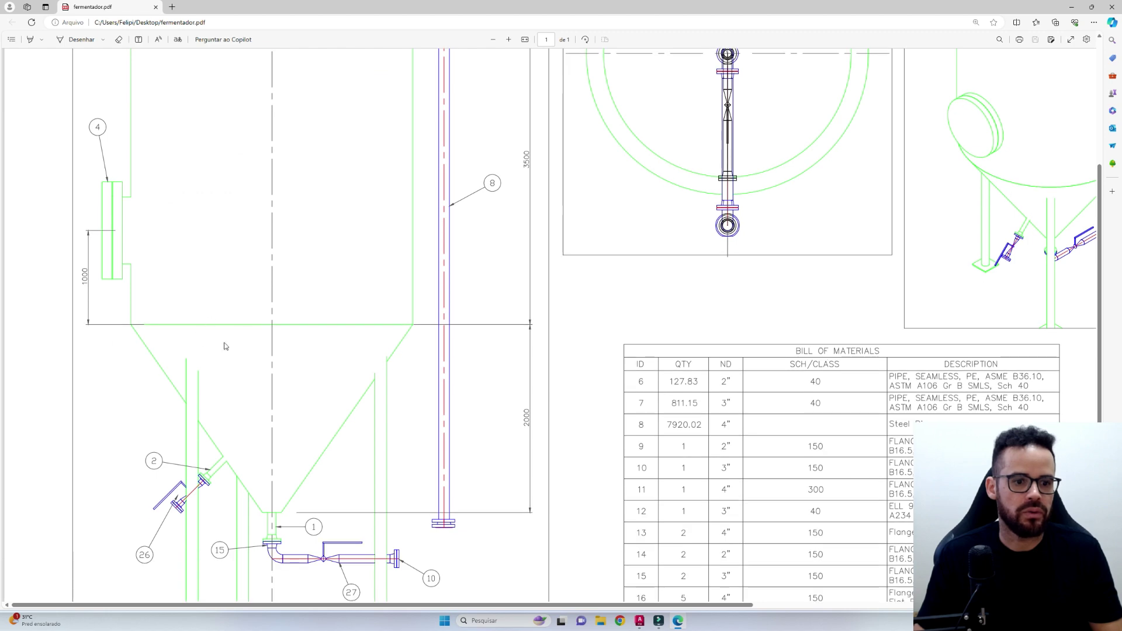
scroll(154, 428, "up", 3, "ctrl")
scroll(155, 429, "up", 1, "ctrl")
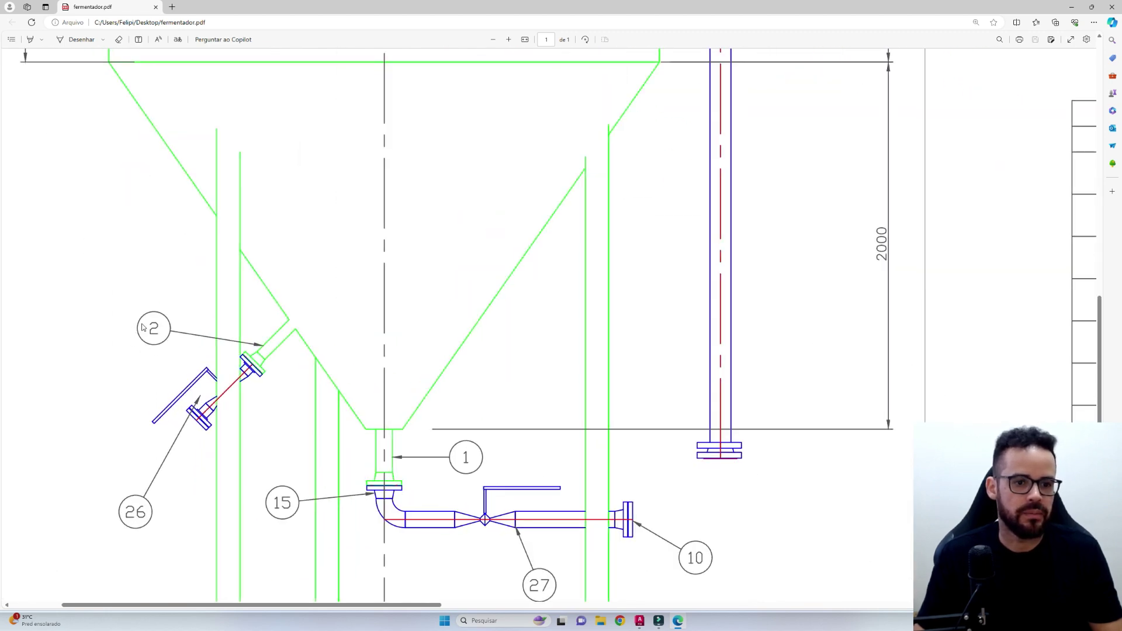
scroll(259, 350, "down", 6)
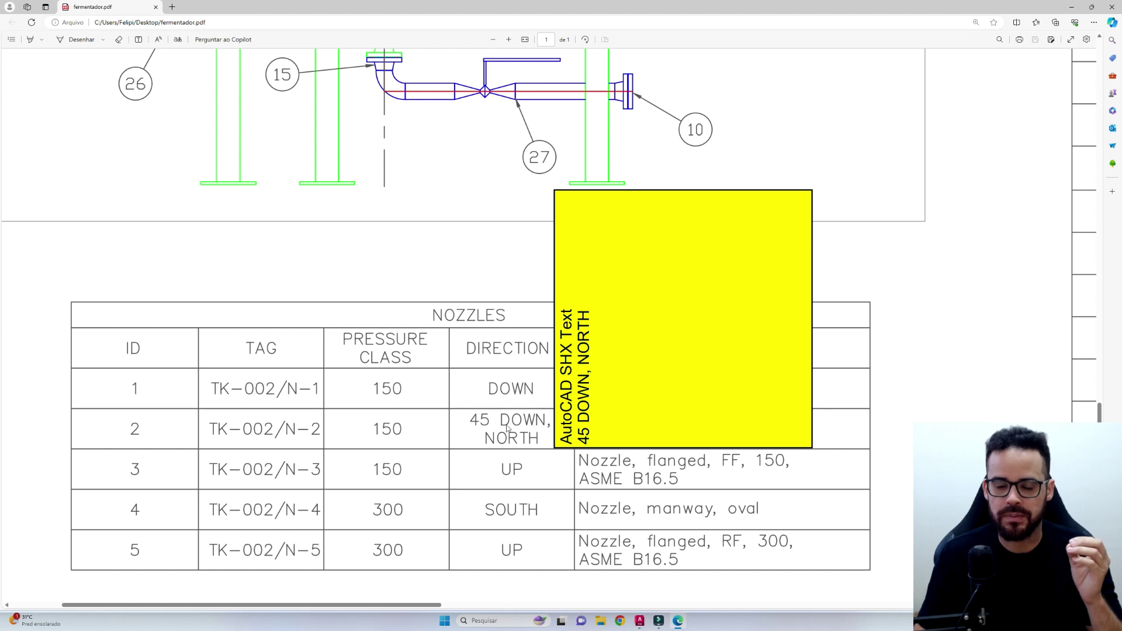
scroll(482, 433, "up", 7)
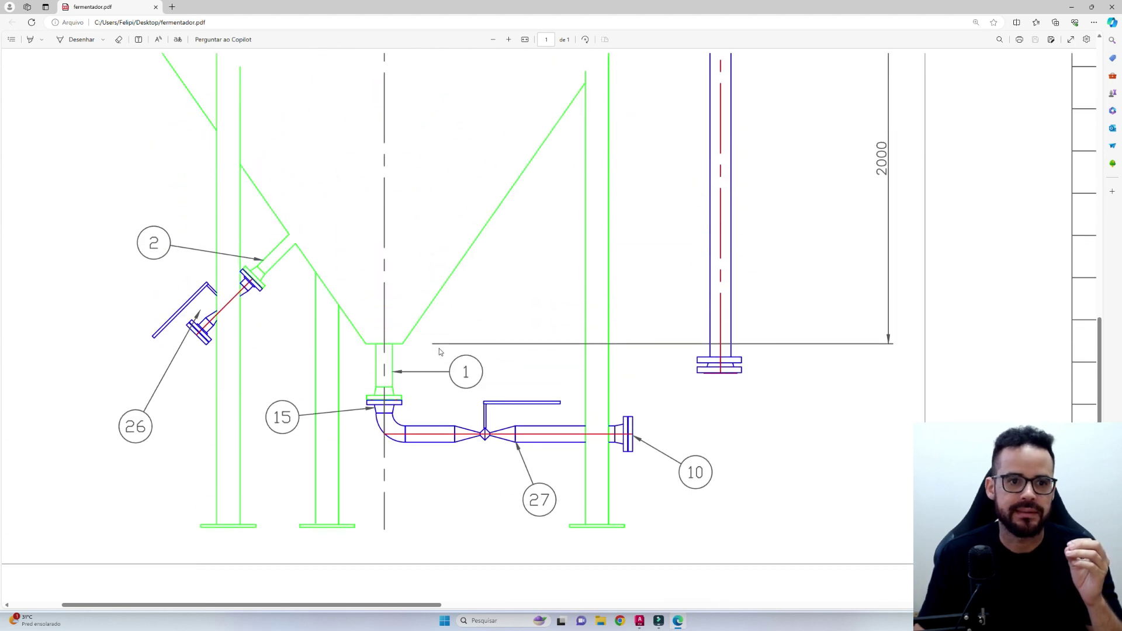
scroll(328, 330, "down", 1)
scroll(236, 321, "up", 1)
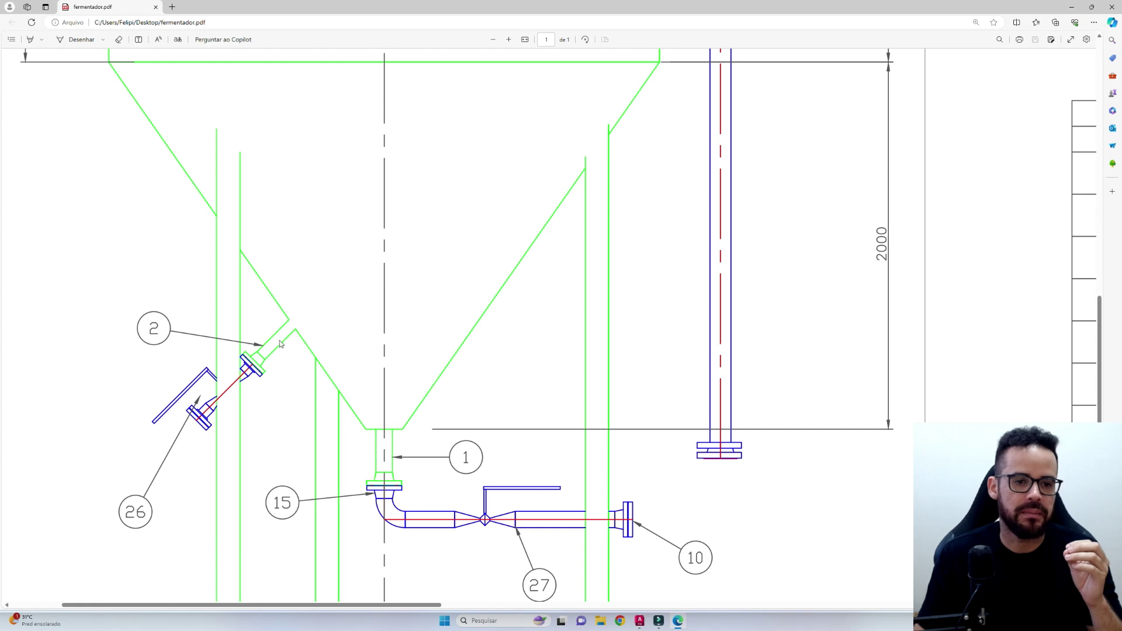
scroll(263, 367, "down", 7)
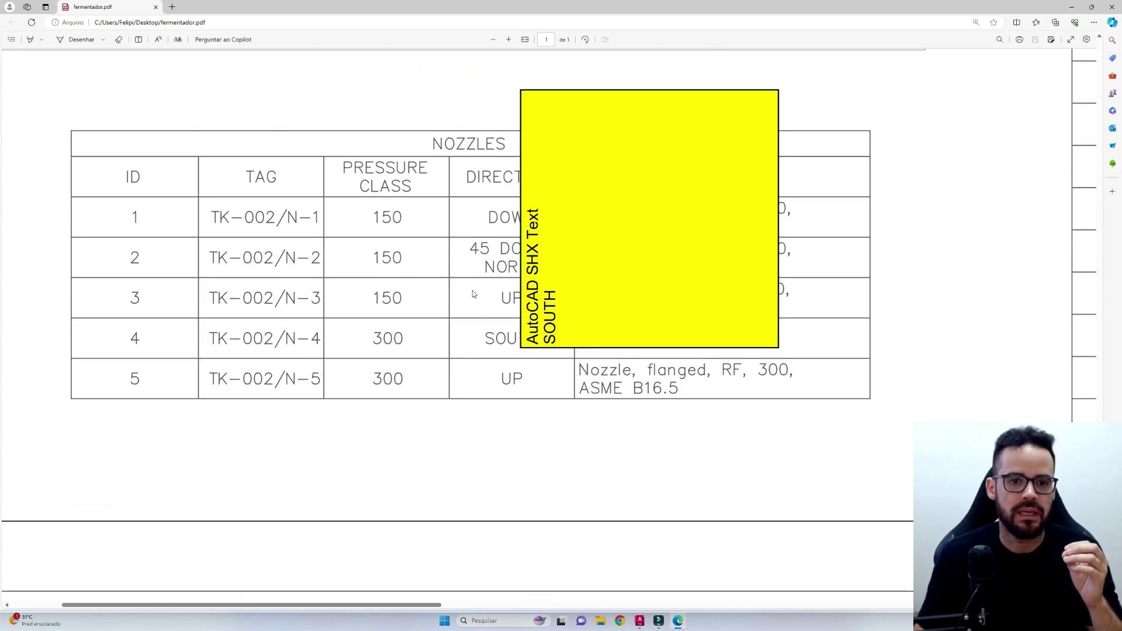
scroll(827, 267, "up", 3)
mouse_move(749, 425)
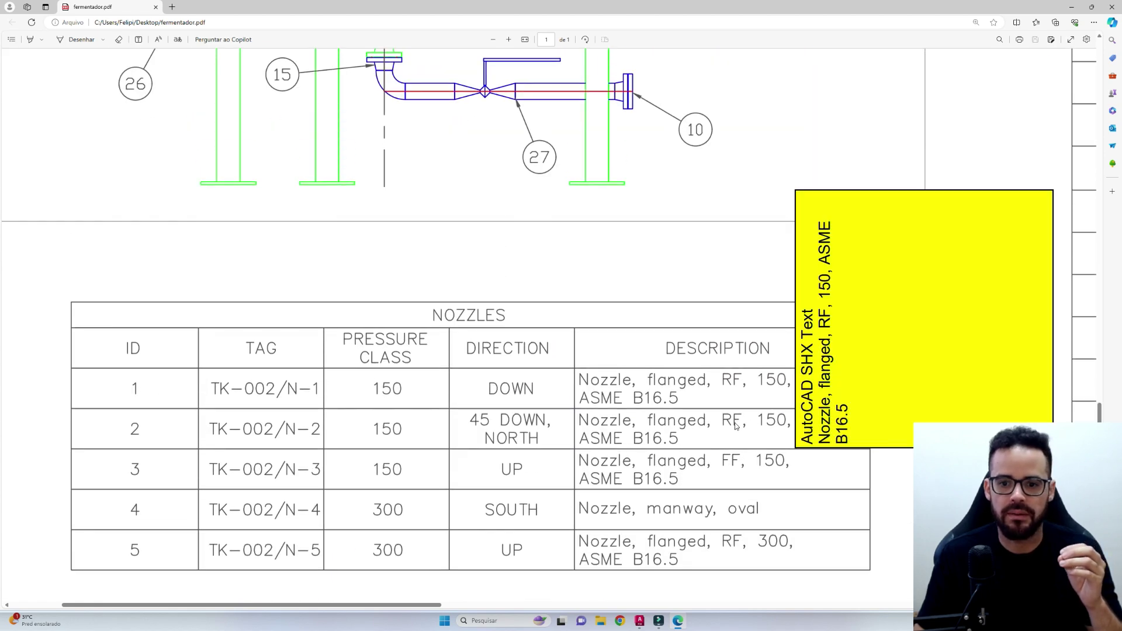
Step: Look for nozzle 2's diameter by comparing the item labels in the drawing with the Bill of Materials
scroll(735, 427, "up", 3)
scroll(907, 388, "down", 1, "ctrl")
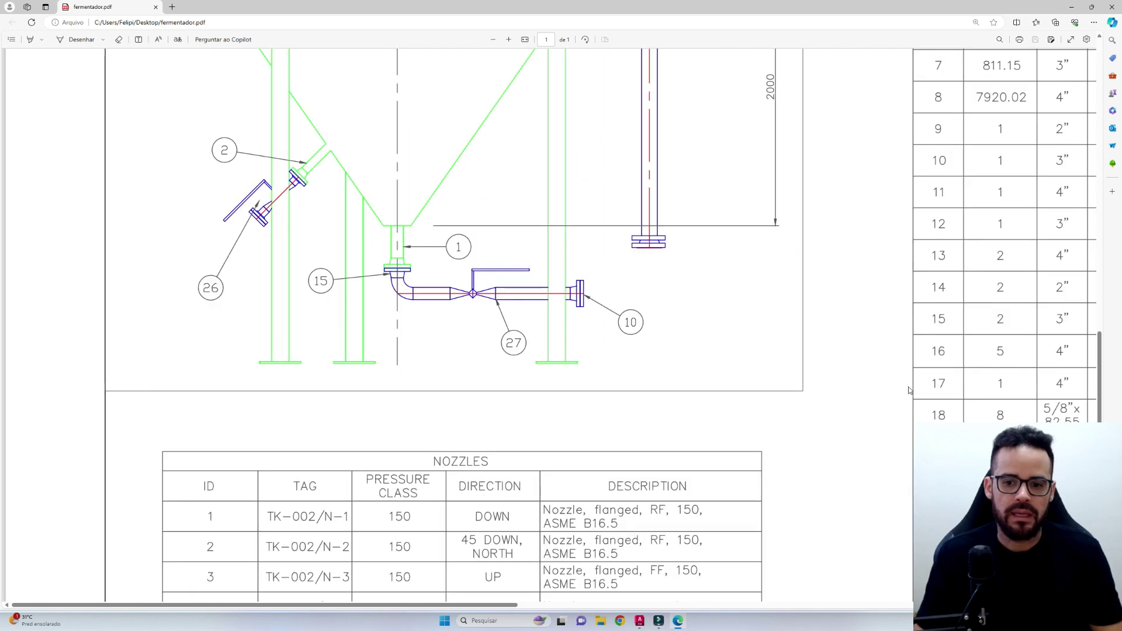
scroll(647, 458, "down", 2)
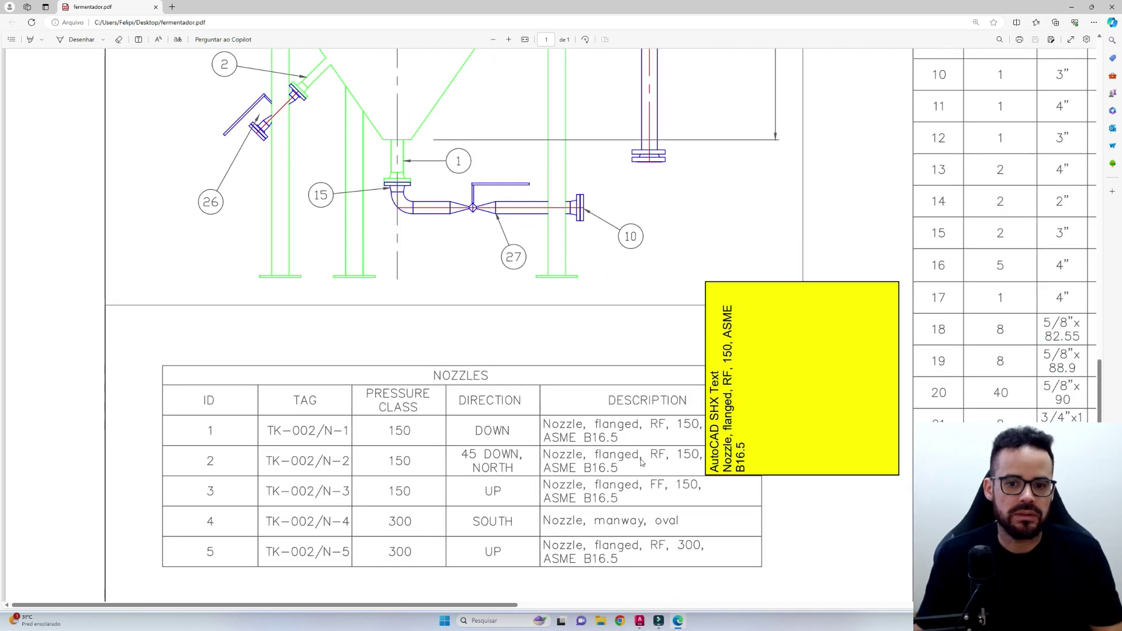
scroll(277, 277, "up", 1)
scroll(277, 277, "up", 1)
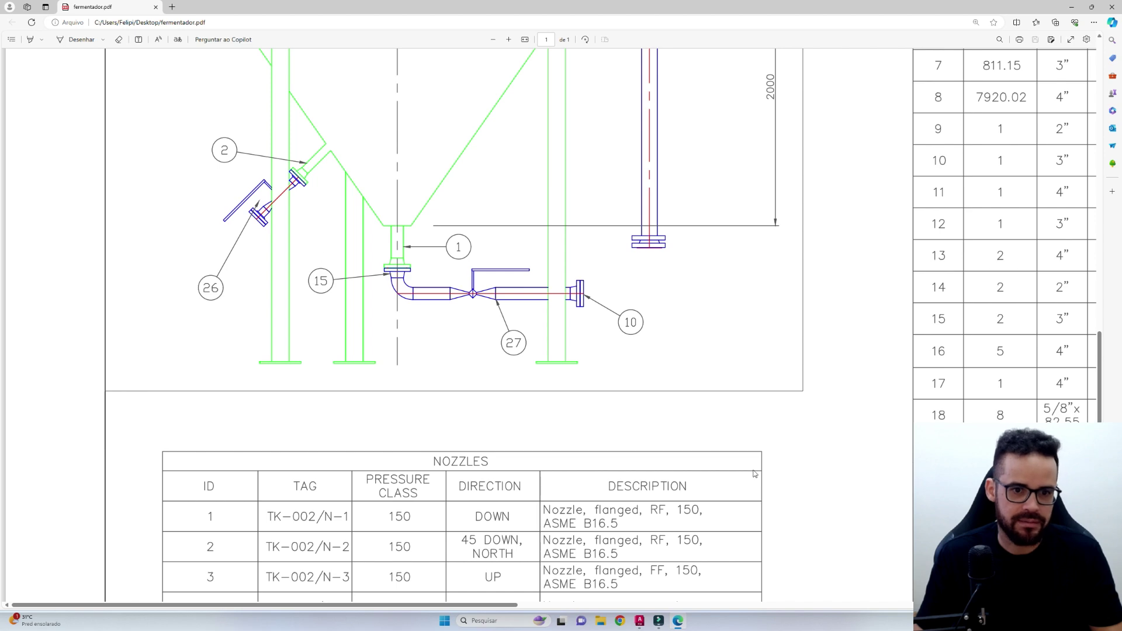
left_click_drag(512, 606, 674, 608)
scroll(623, 413, "up", 1)
scroll(623, 413, "down", 4)
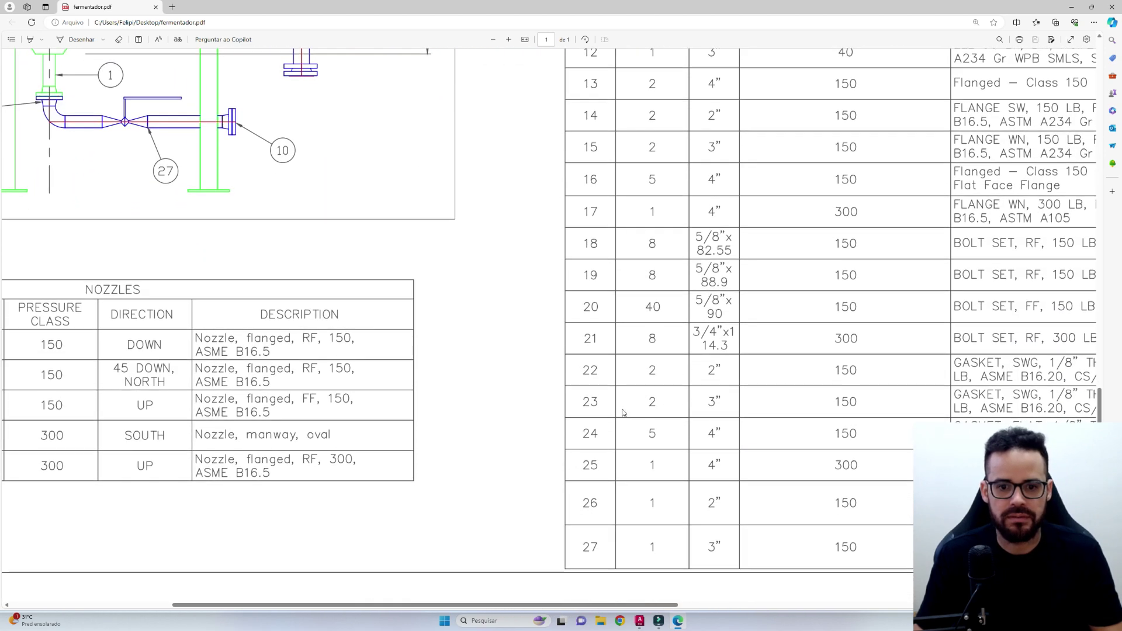
scroll(623, 413, "down", 1)
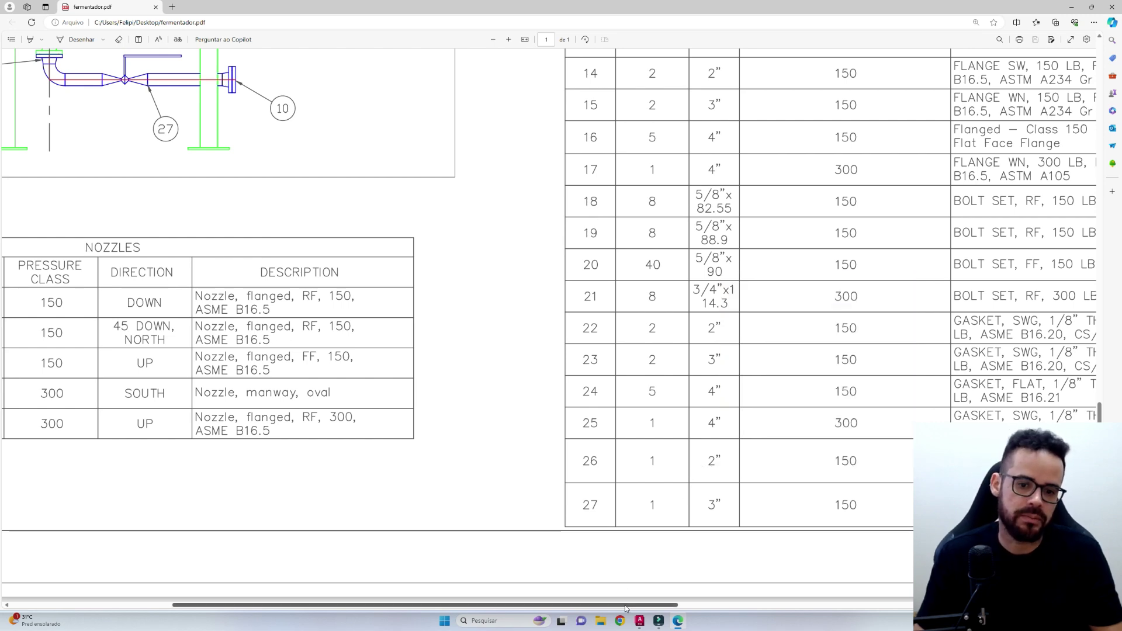
left_click_drag(625, 605, 563, 606)
Step: Switch to AutoCAD Plant 3D, add nozzle N-2 to the tank, and turn off ortho mode
mouse_move(642, 620)
left_click(686, 576)
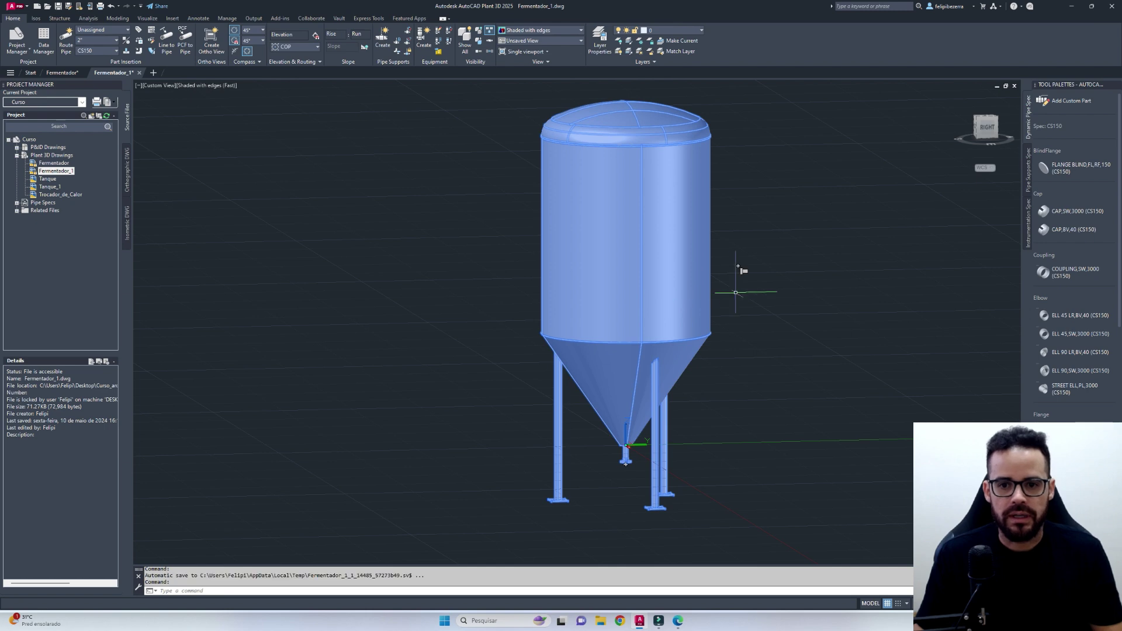
left_click(741, 272)
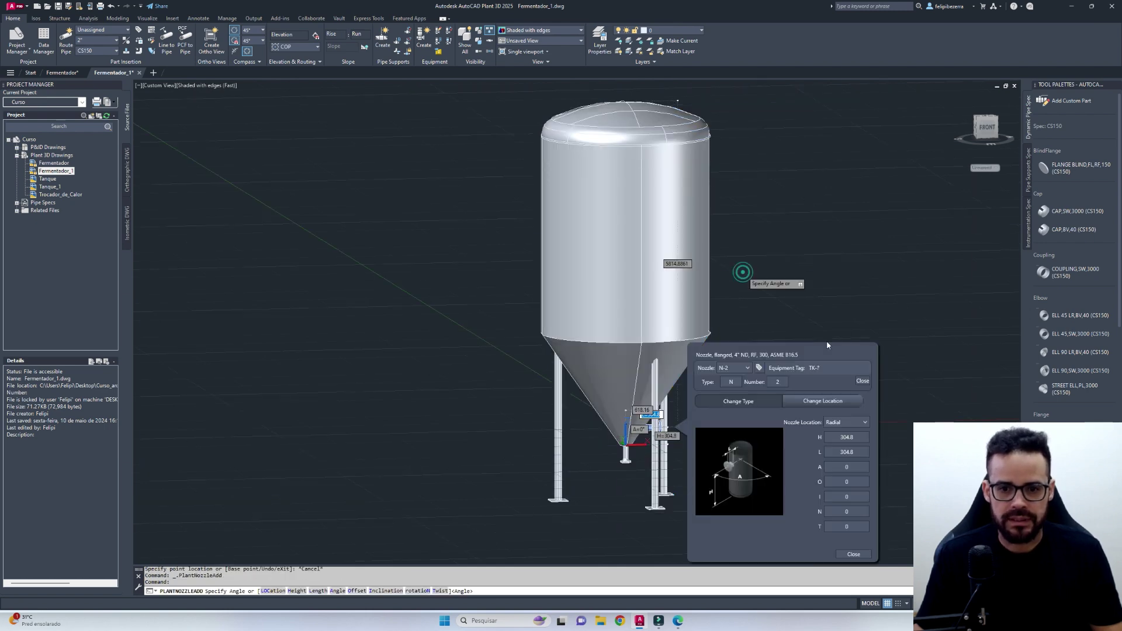
key("F8")
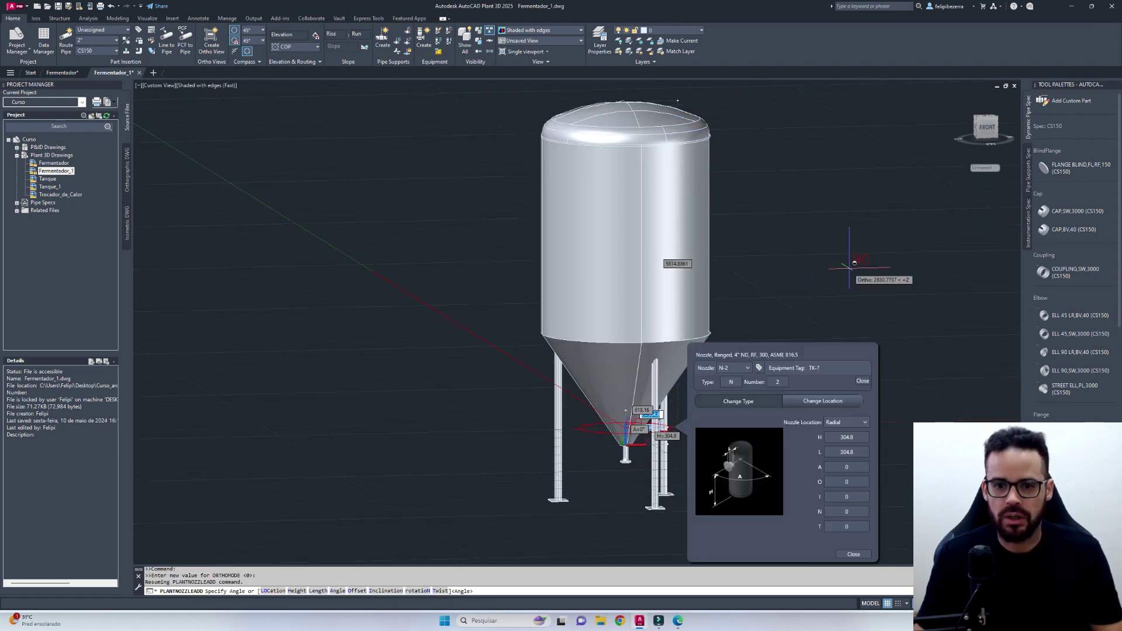
left_click(997, 117)
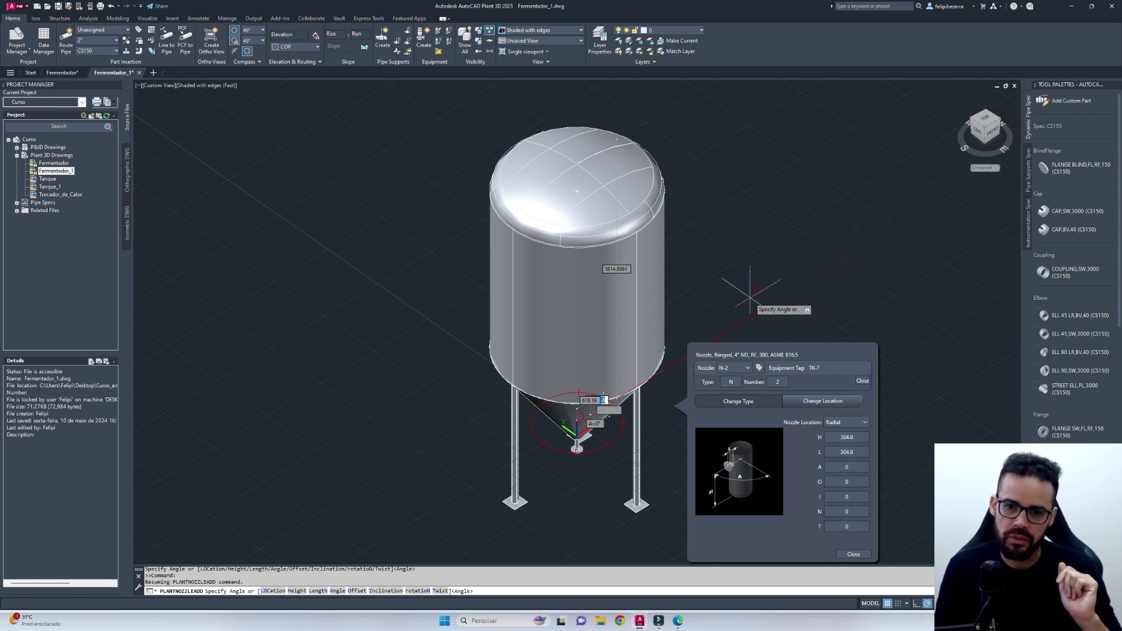
Step: Examine the height, length, angle, offset and inclination parameters of nozzle N-2's radial location
left_click(861, 471)
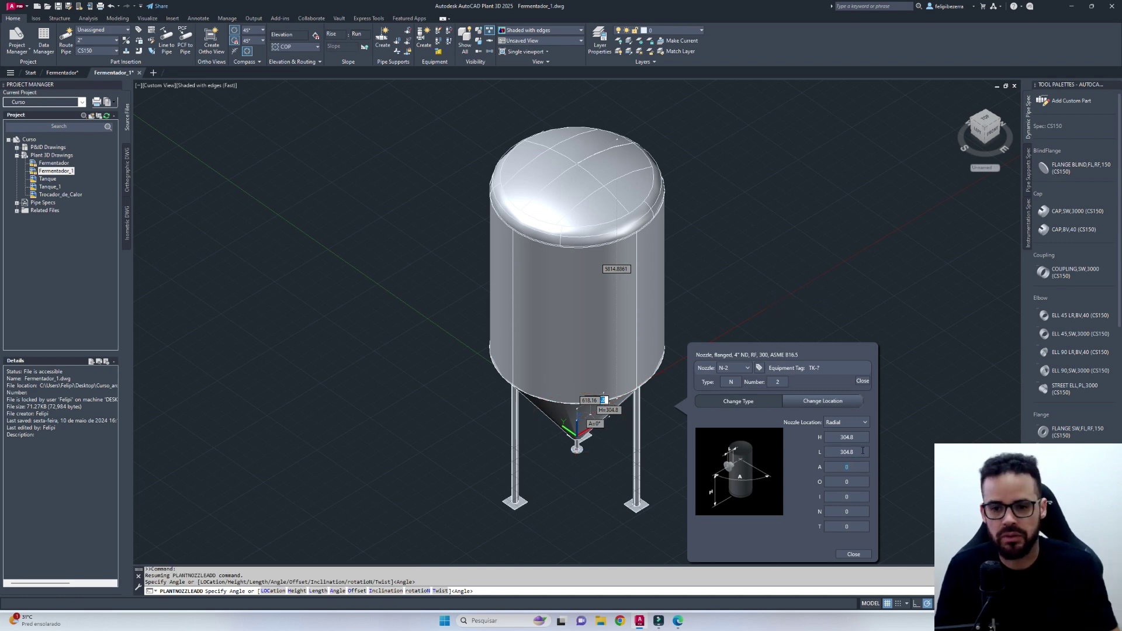
left_click(861, 437)
right_click(929, 374, "shift")
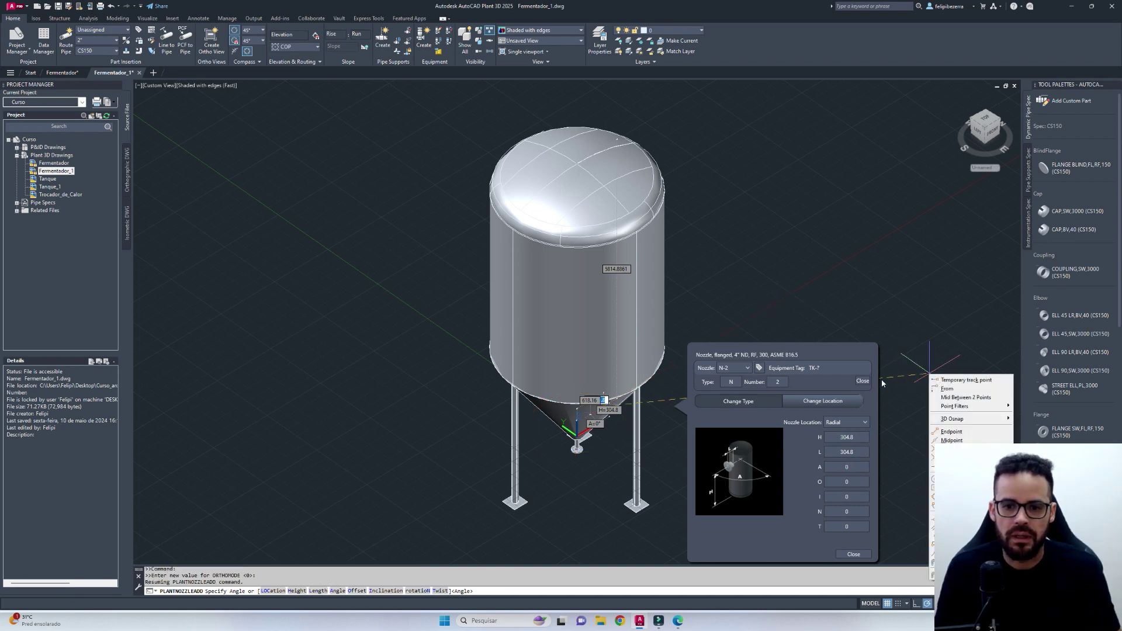
left_click(847, 453)
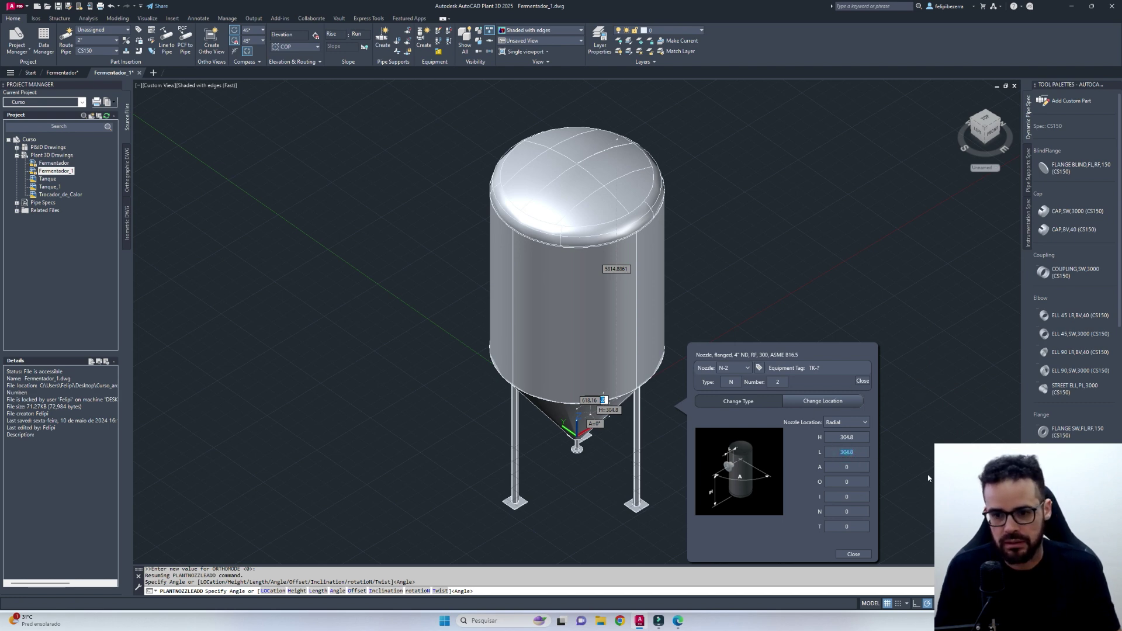
key("alt")
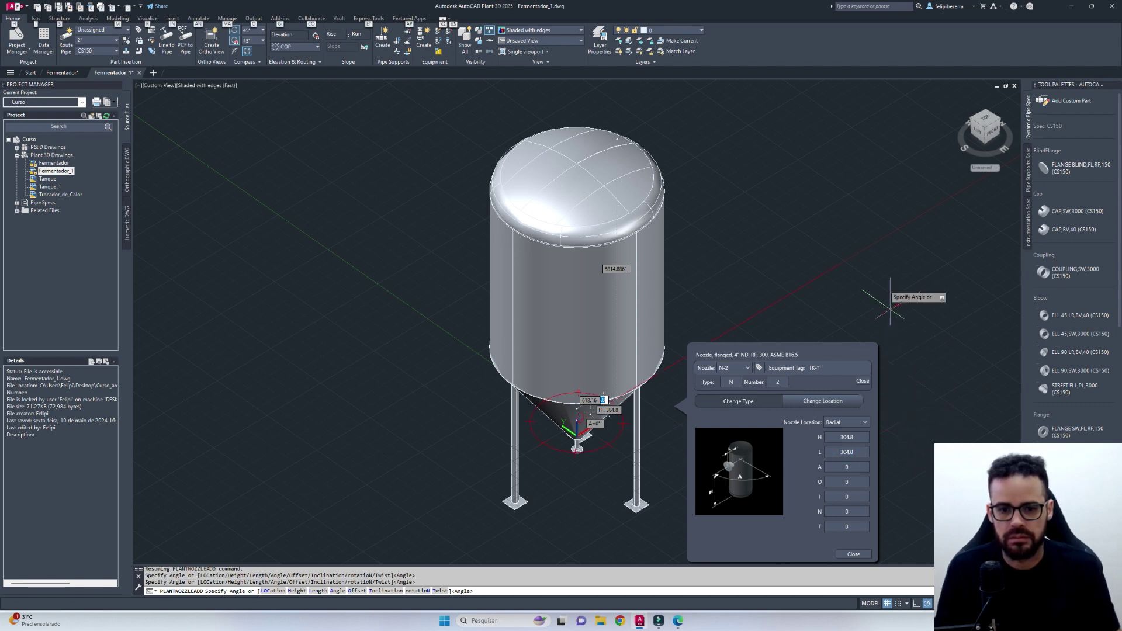
left_click(792, 290)
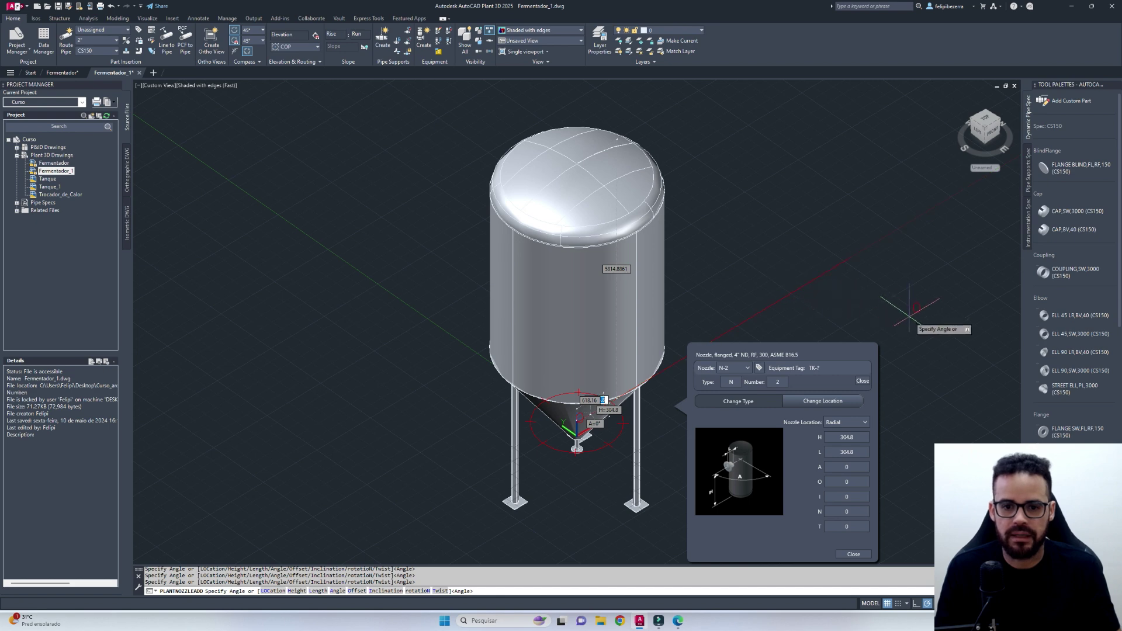
left_click(850, 481)
left_click(851, 496)
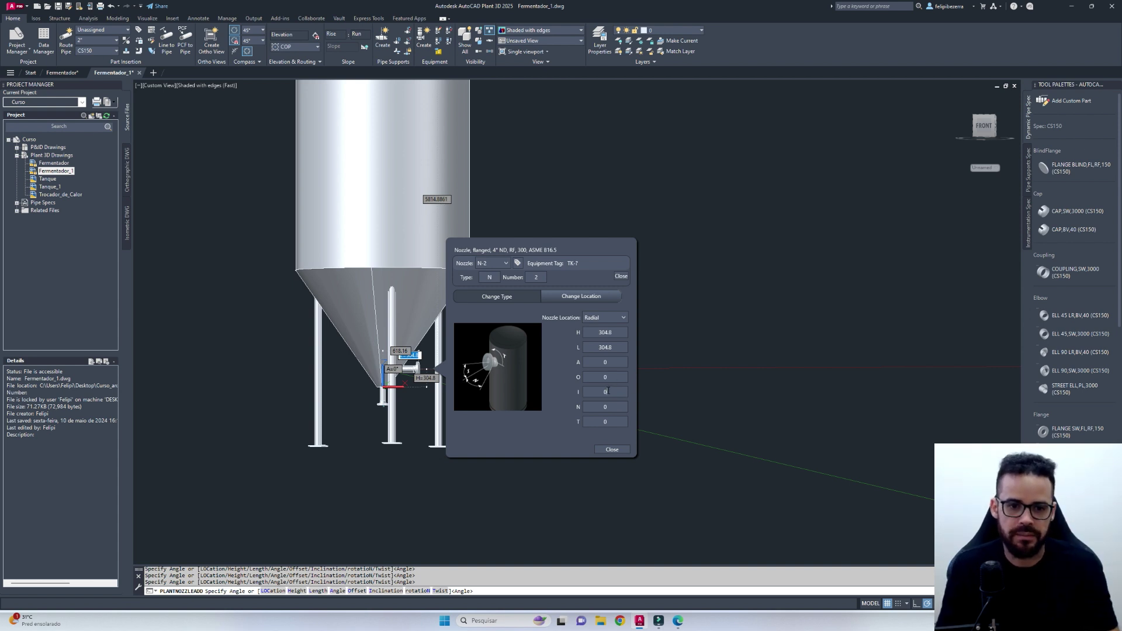
Step: Set nozzle N-2's inclination on the cone, trying 45 and -45 before entering 315 degrees
left_click(607, 392)
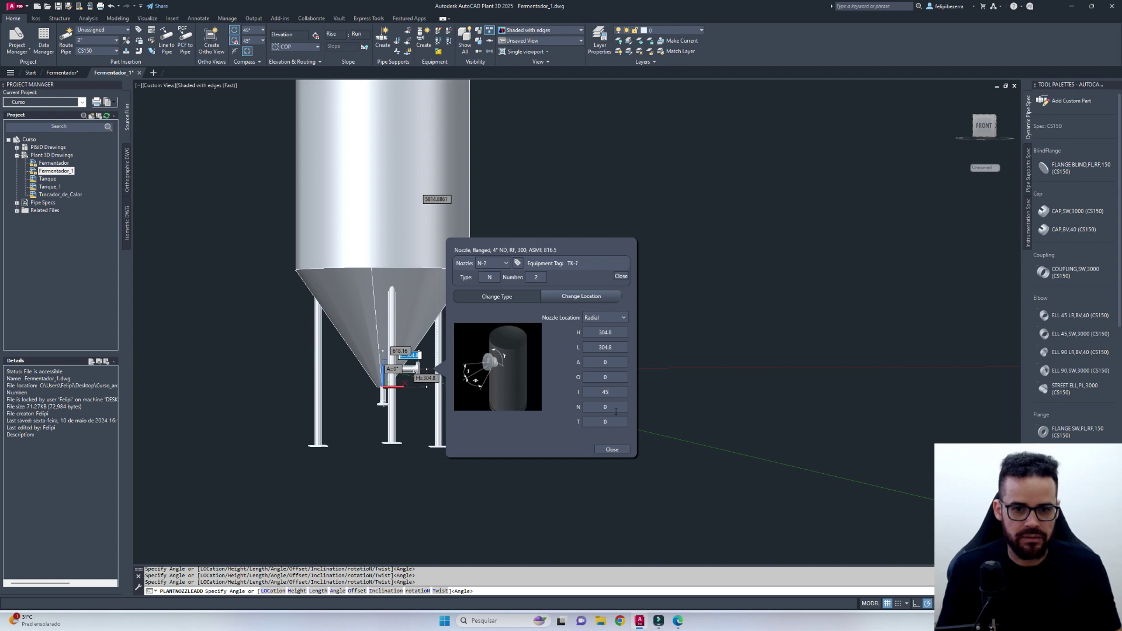
type("45")
left_click(615, 411)
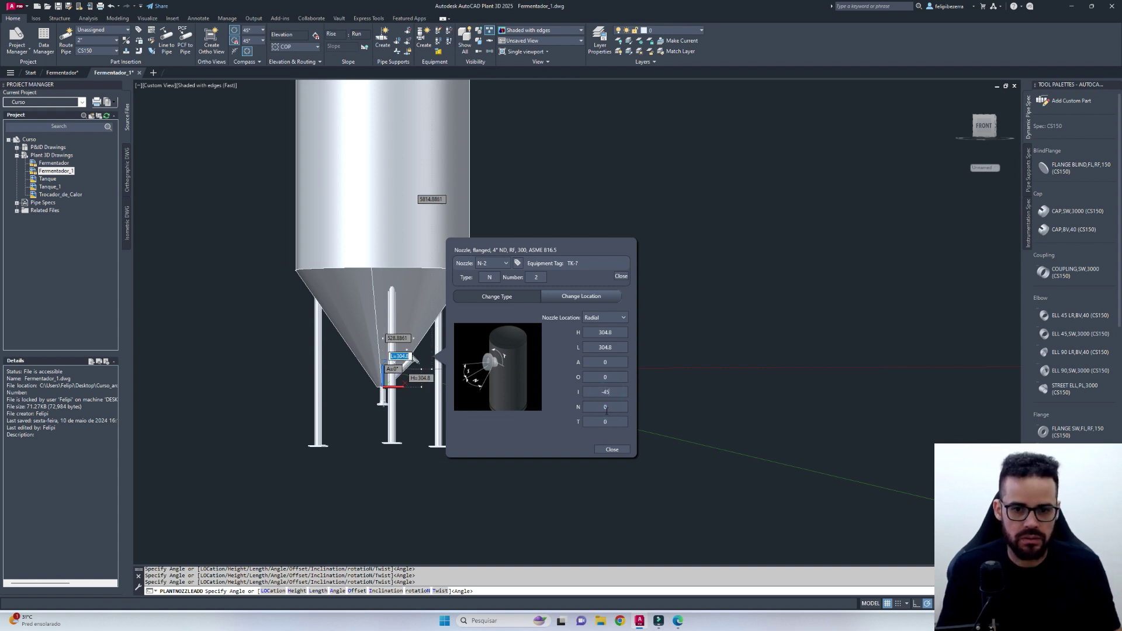
left_click(606, 411)
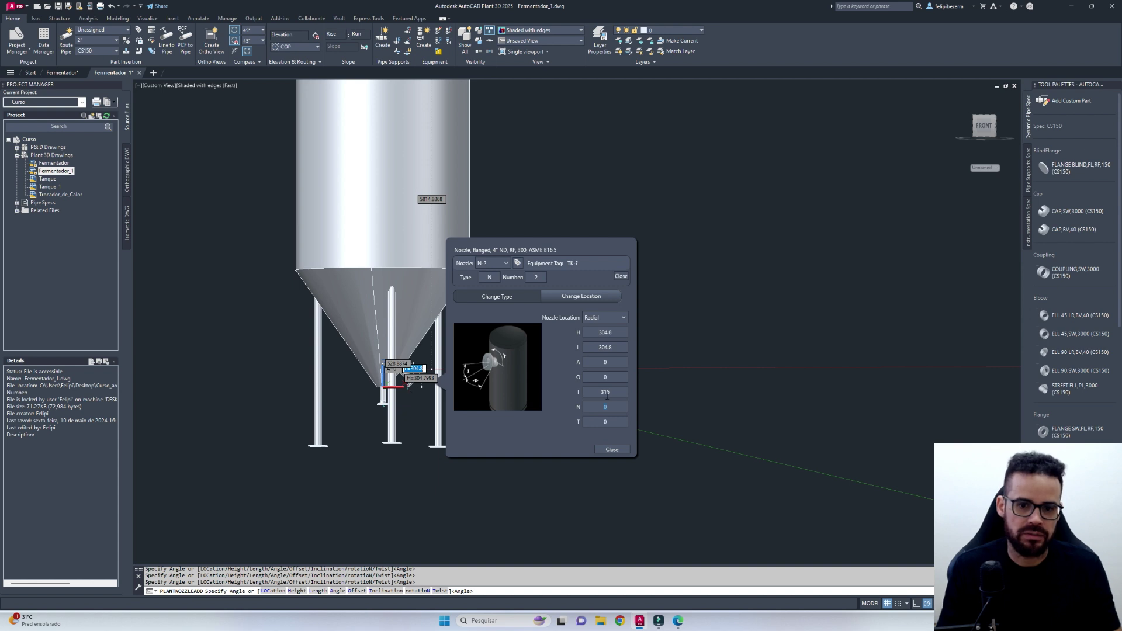
left_click(610, 393)
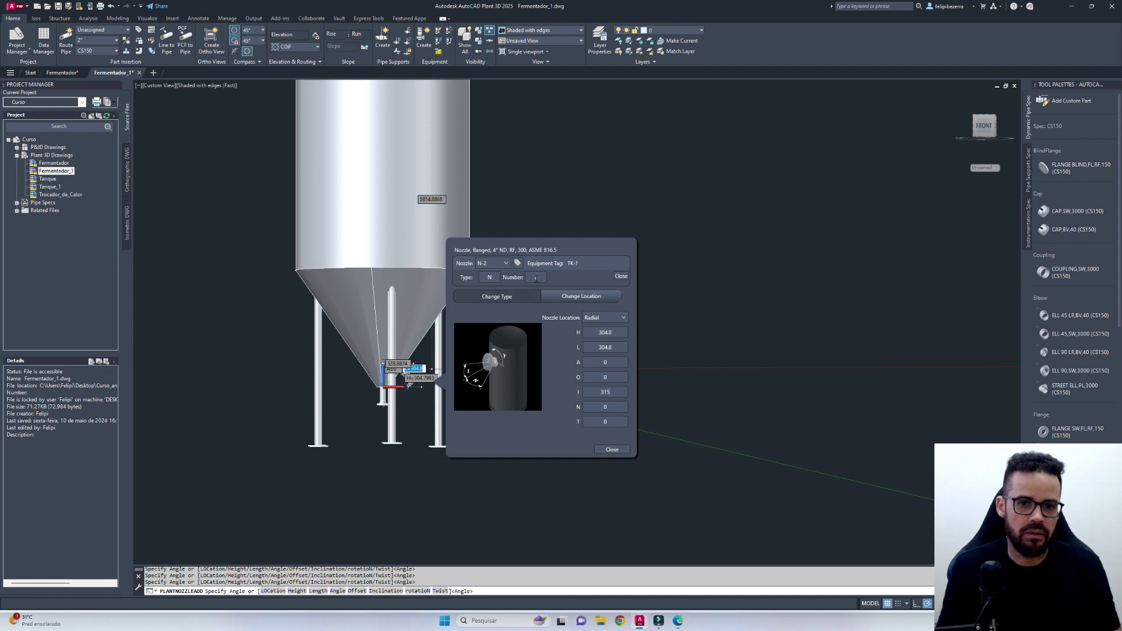
Step: Make N-2 a straight flanged 2" nozzle, pressure class 150, RF, ASME B16.5, and close its settings
left_click(523, 298)
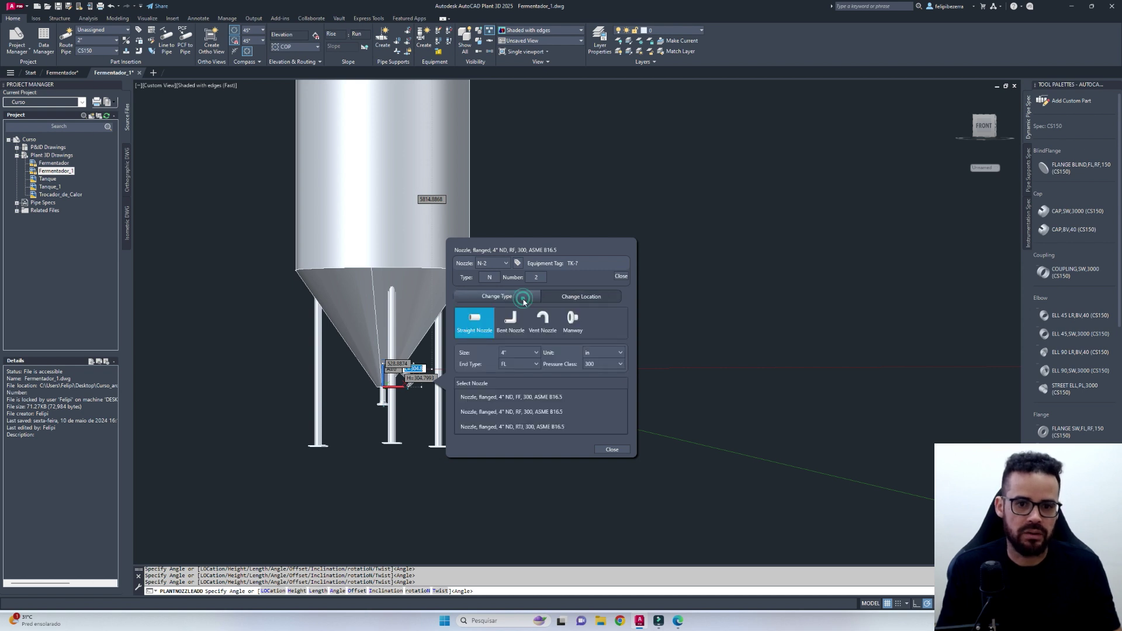
left_click(532, 355)
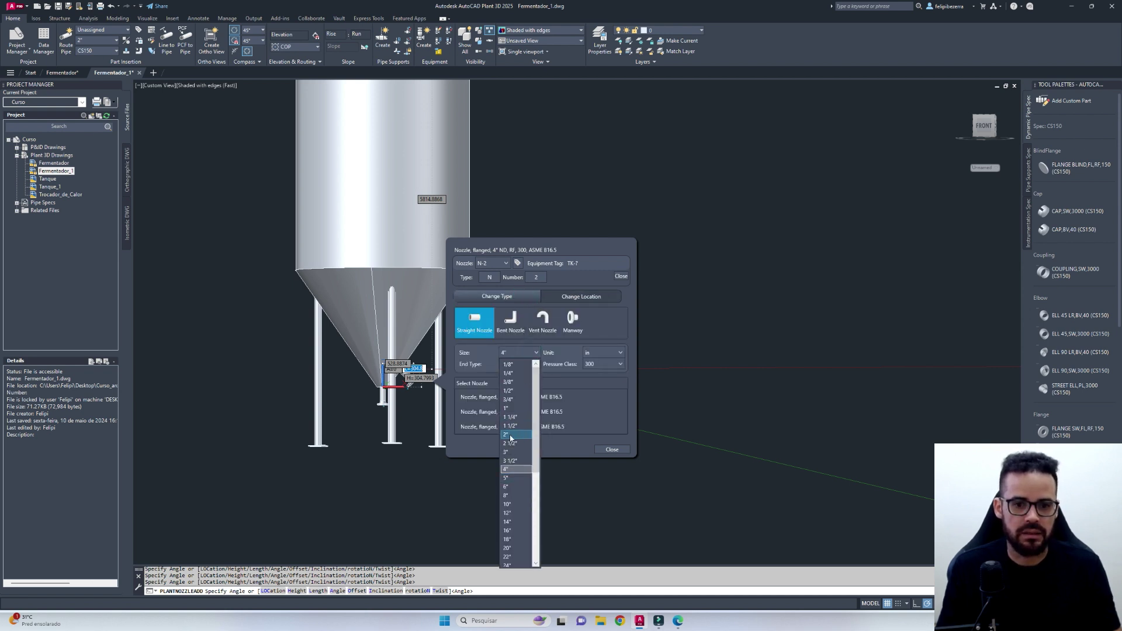
left_click(510, 435)
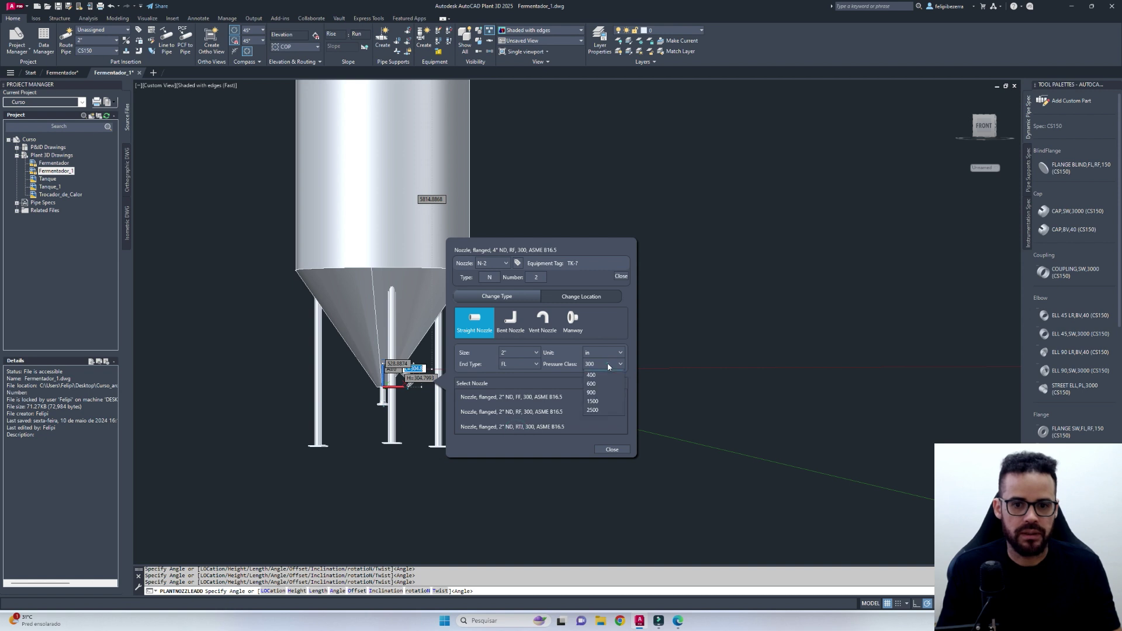
left_click(606, 383)
left_click(518, 413)
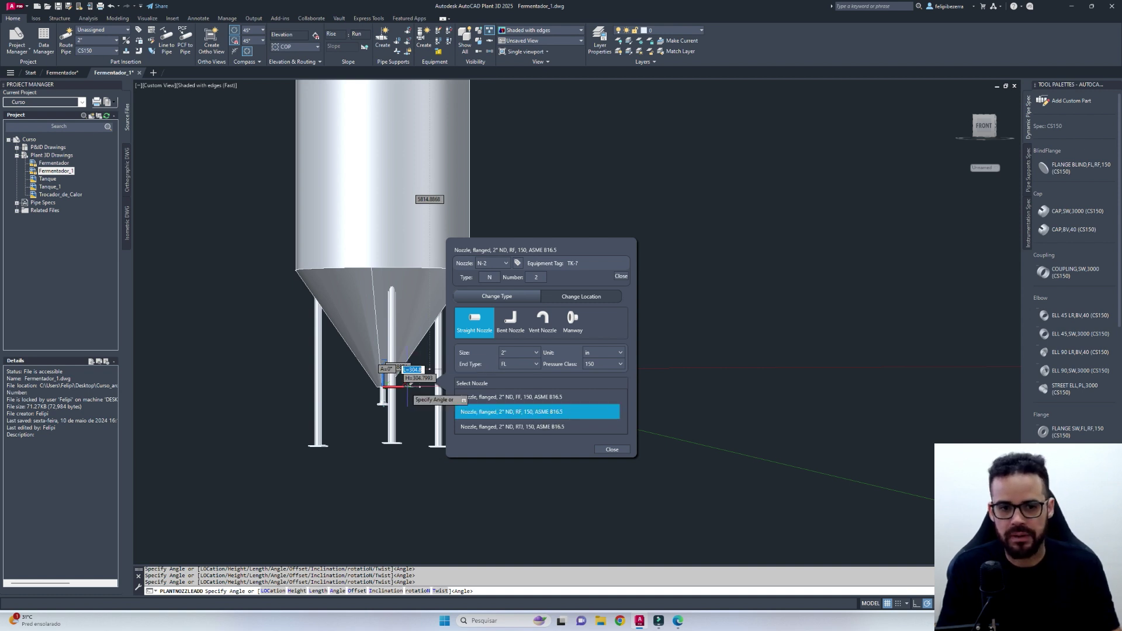
left_click(618, 451)
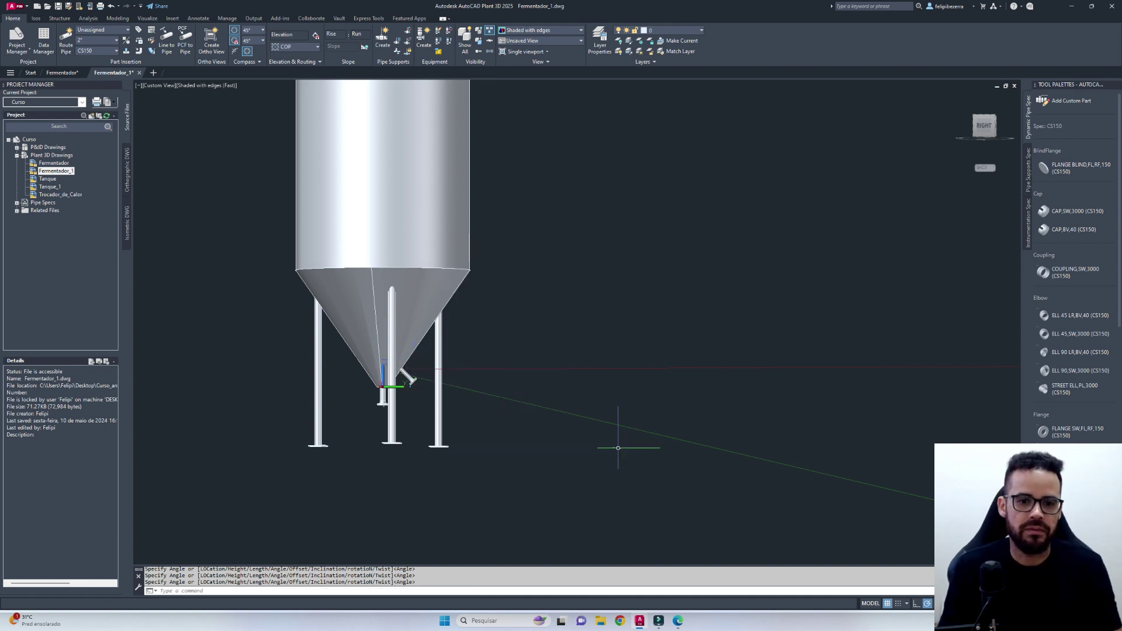
middle_click_drag(591, 321, 462, 369, "shift")
scroll(406, 369, "up", 5)
scroll(395, 357, "down", 10)
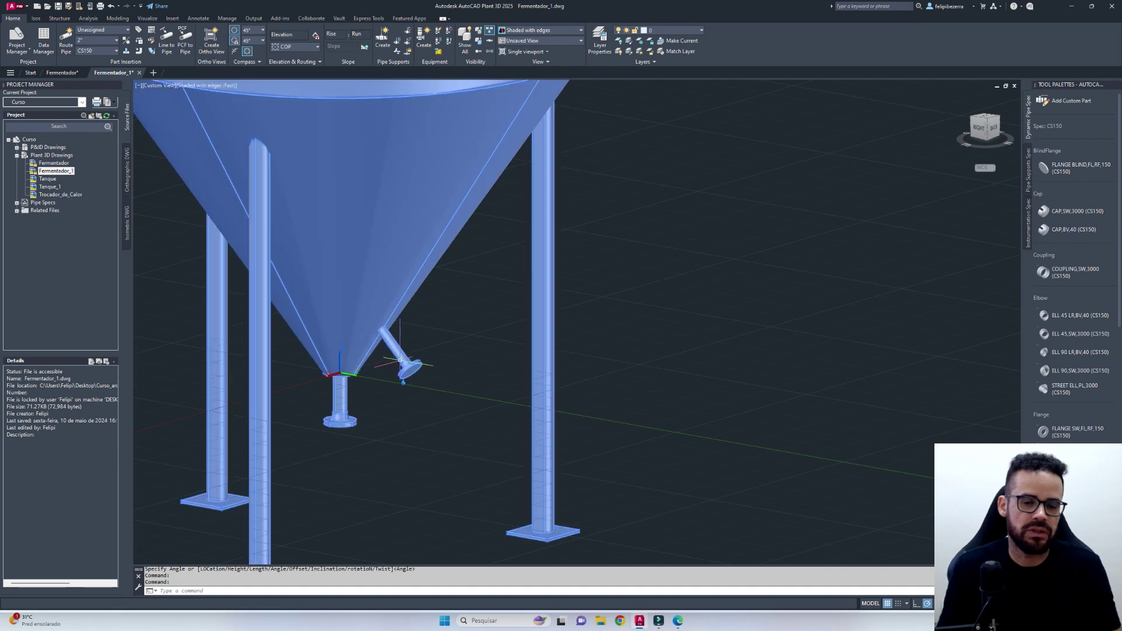
middle_click_drag(619, 271, 585, 292, "shift")
scroll(484, 296, "up", 2)
middle_click_drag(483, 296, 633, 388)
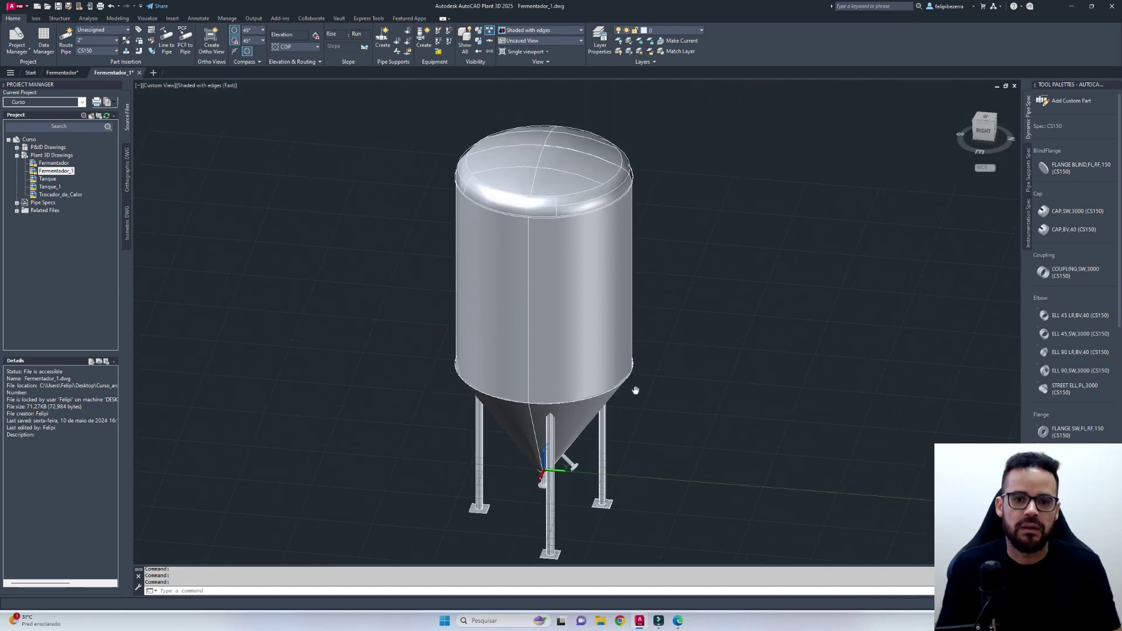
Step: Switch to fermentador.pdf and check nozzle 3's position on the top head and its pressure class, direction and description in the Nozzles table
left_click(678, 620)
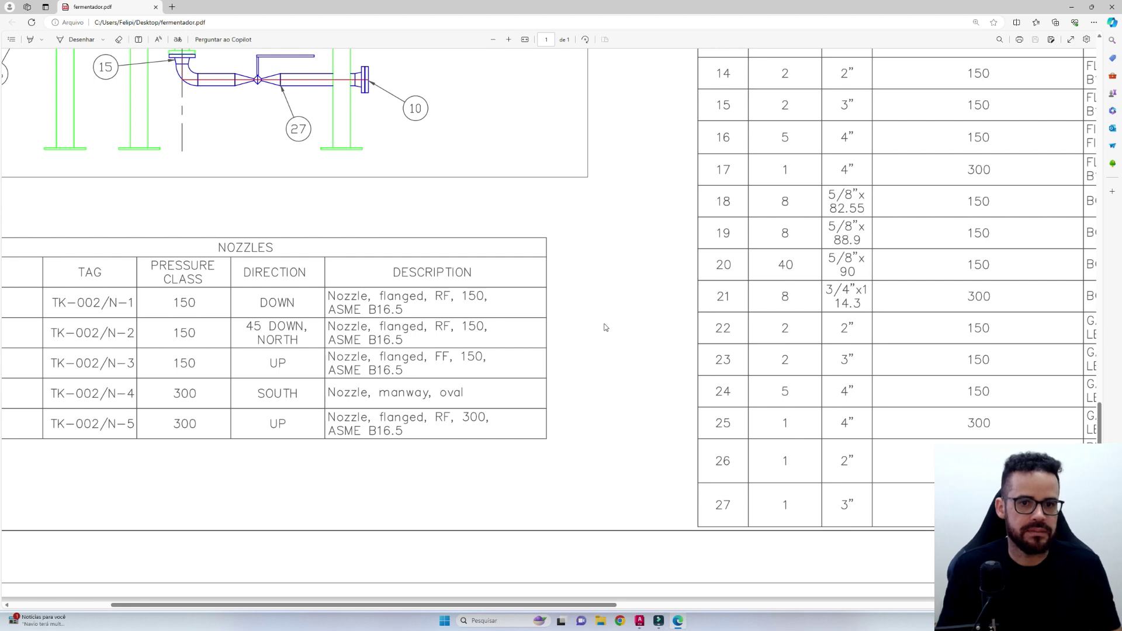
middle_click(588, 229)
middle_click(587, 271)
middle_click_drag(587, 271, 494, 184)
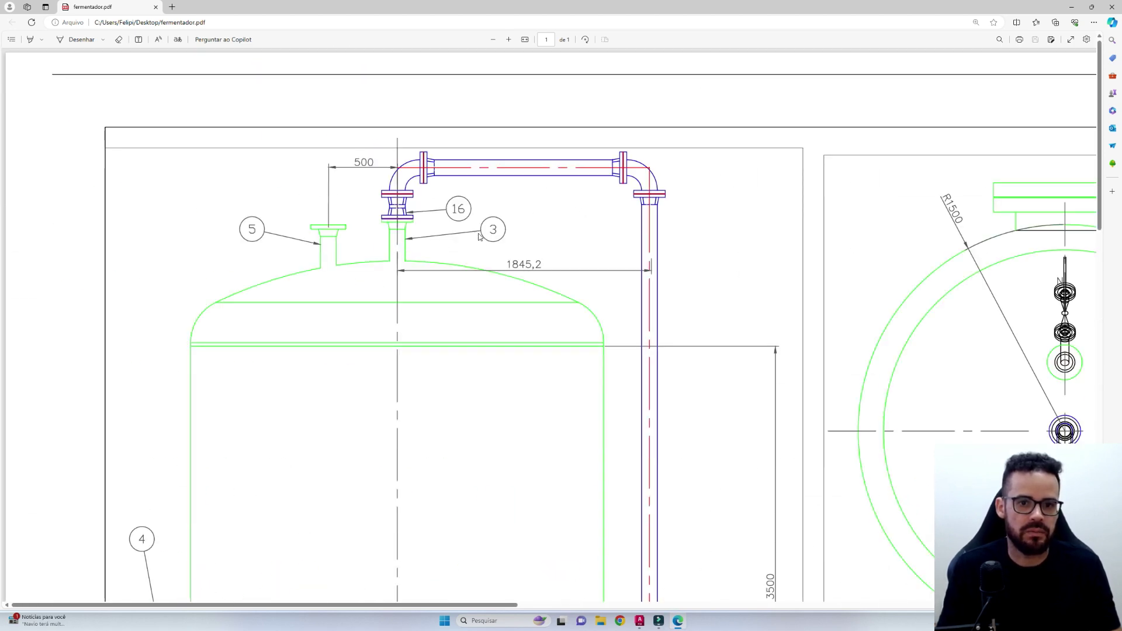
scroll(479, 235, "down", 15)
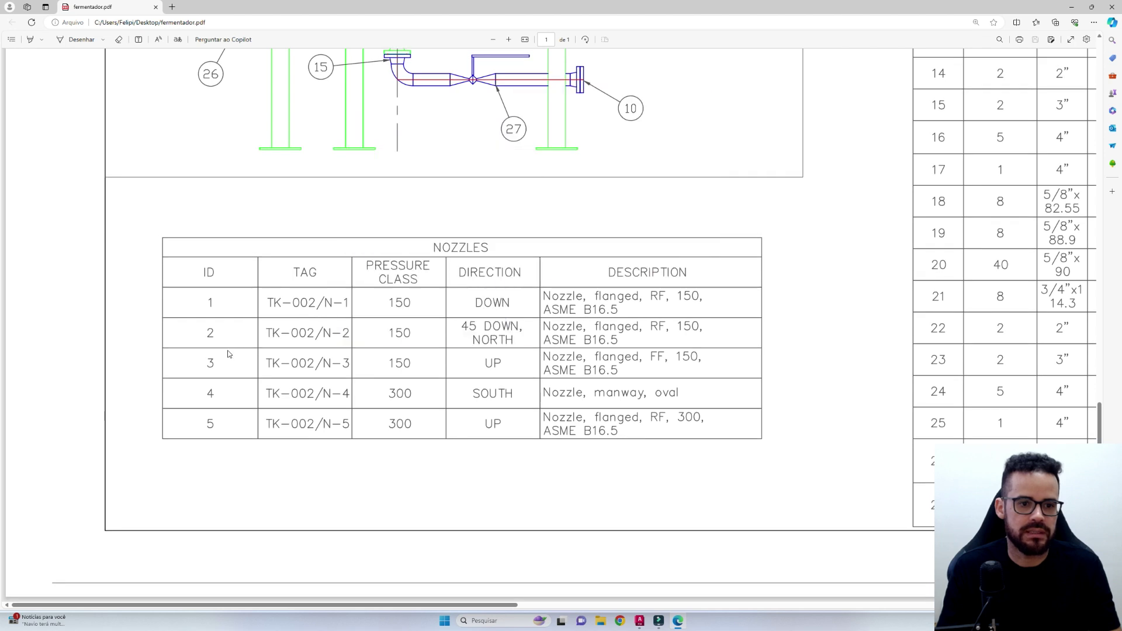
mouse_move(398, 372)
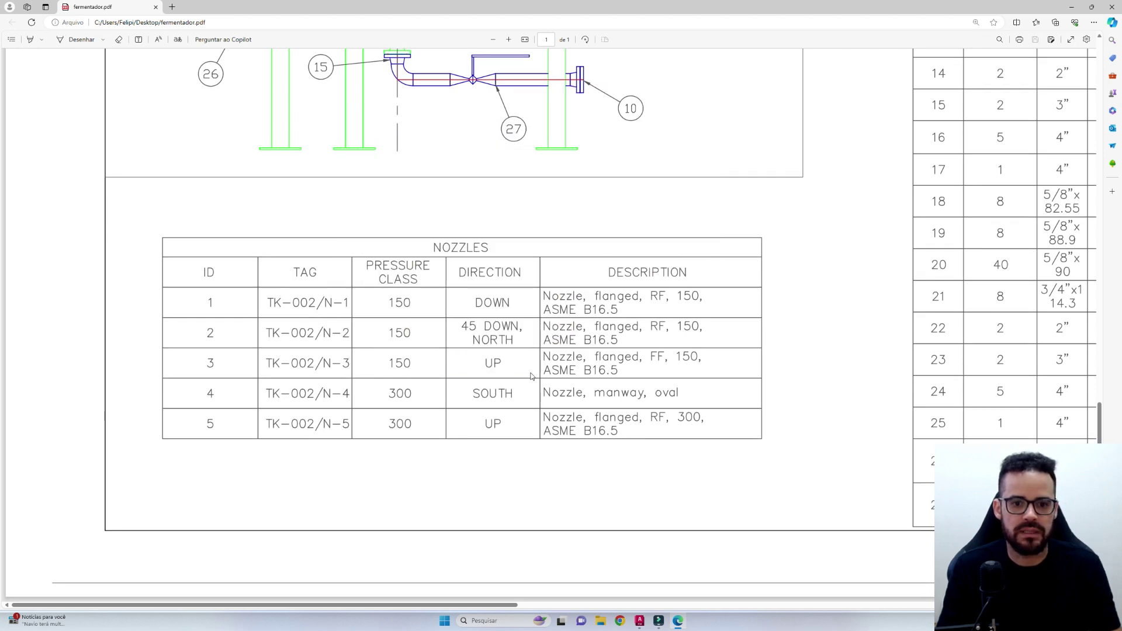
scroll(728, 403, "up", 2)
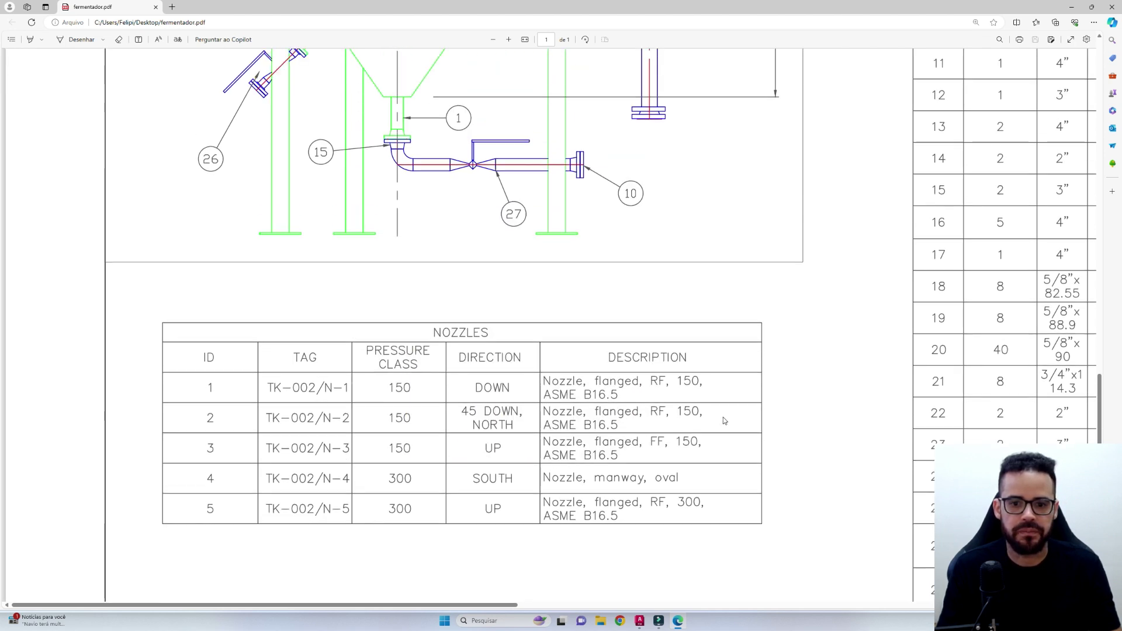
mouse_move(654, 450)
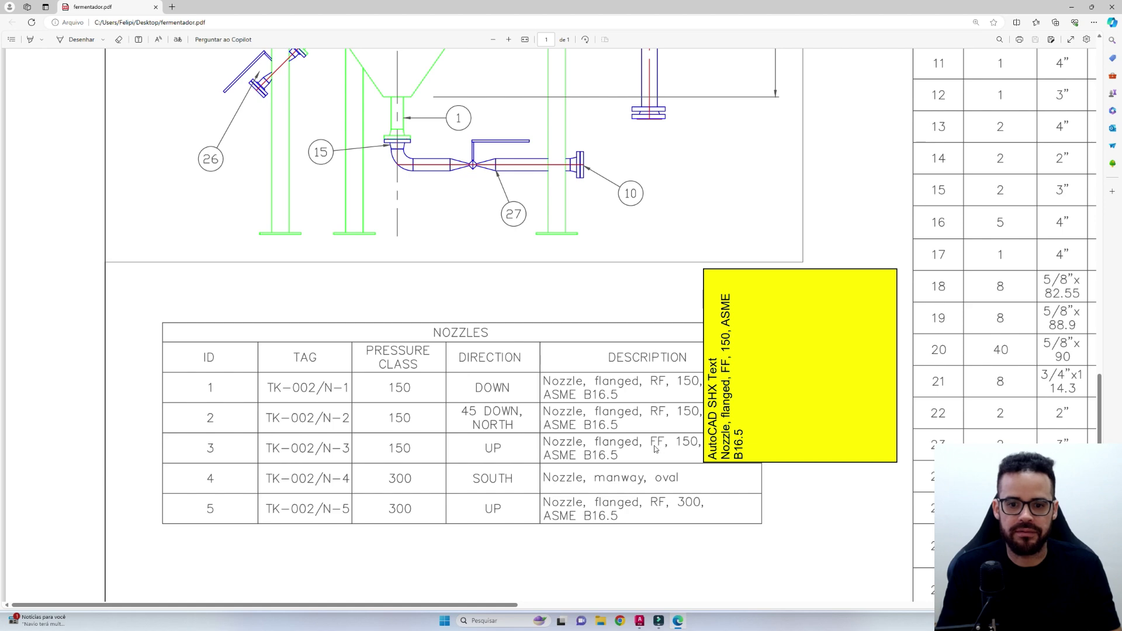
Step: Look for nozzle 3's diameter by matching its connecting flange, item 16, with the Bill of Materials
left_click_drag(504, 605, 558, 605)
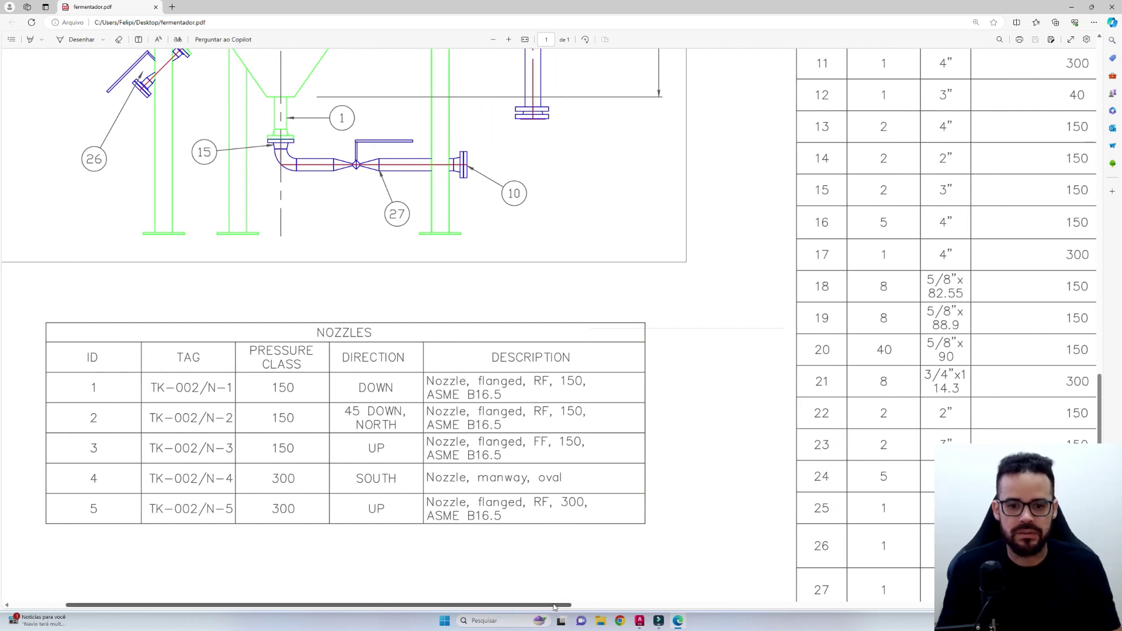
scroll(421, 371, "up", 4)
scroll(421, 371, "left", 1)
scroll(421, 370, "up", 12)
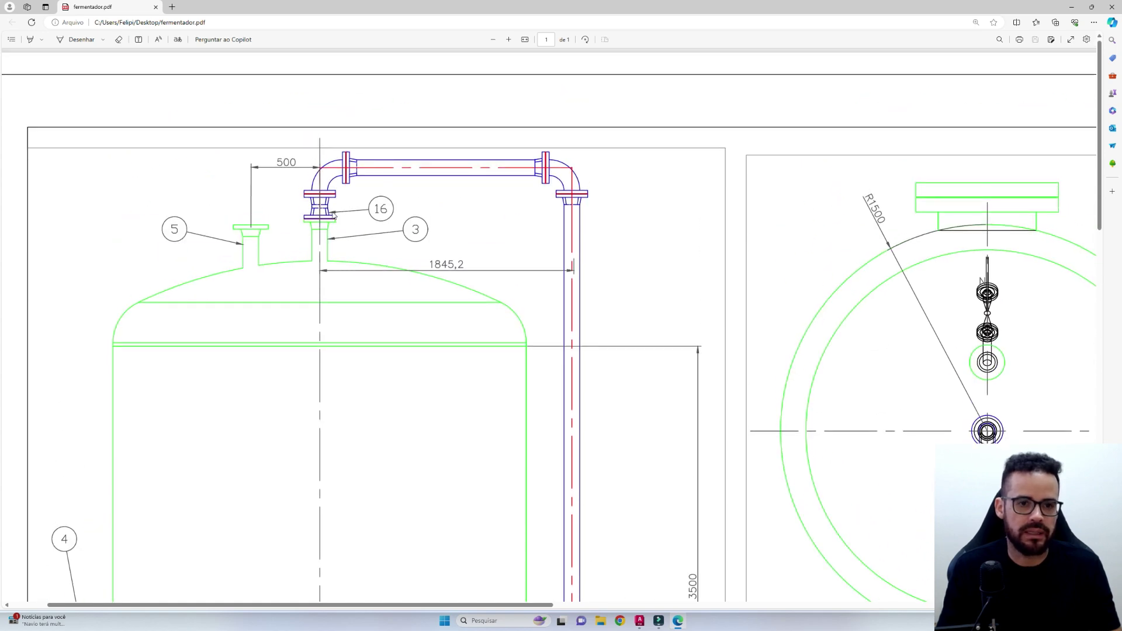
scroll(380, 339, "down", 14)
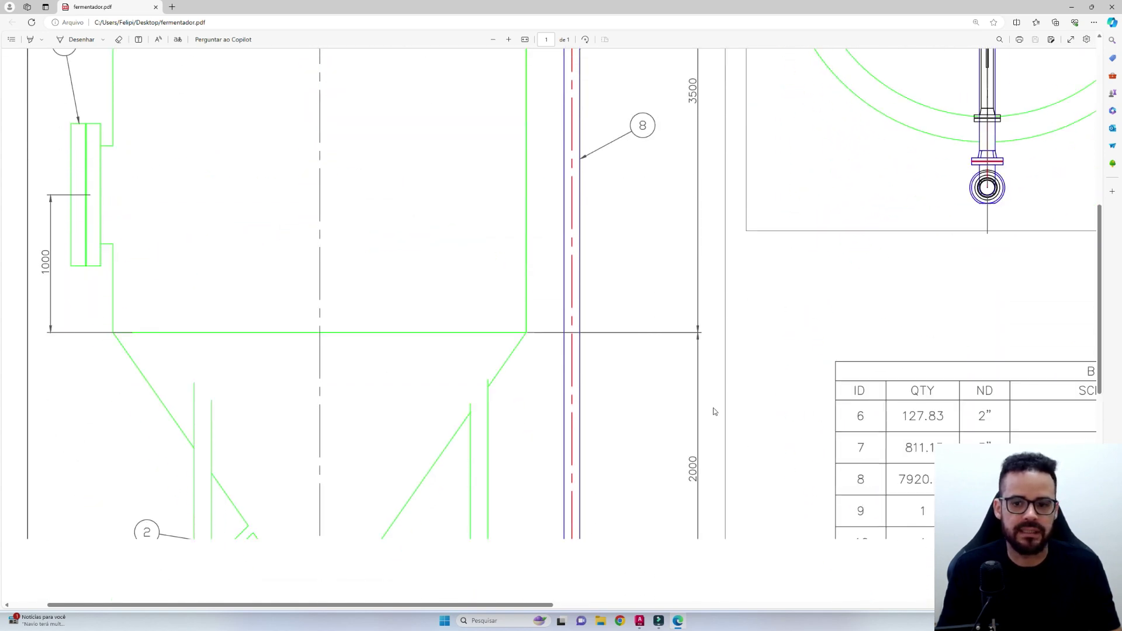
left_click_drag(549, 606, 757, 605)
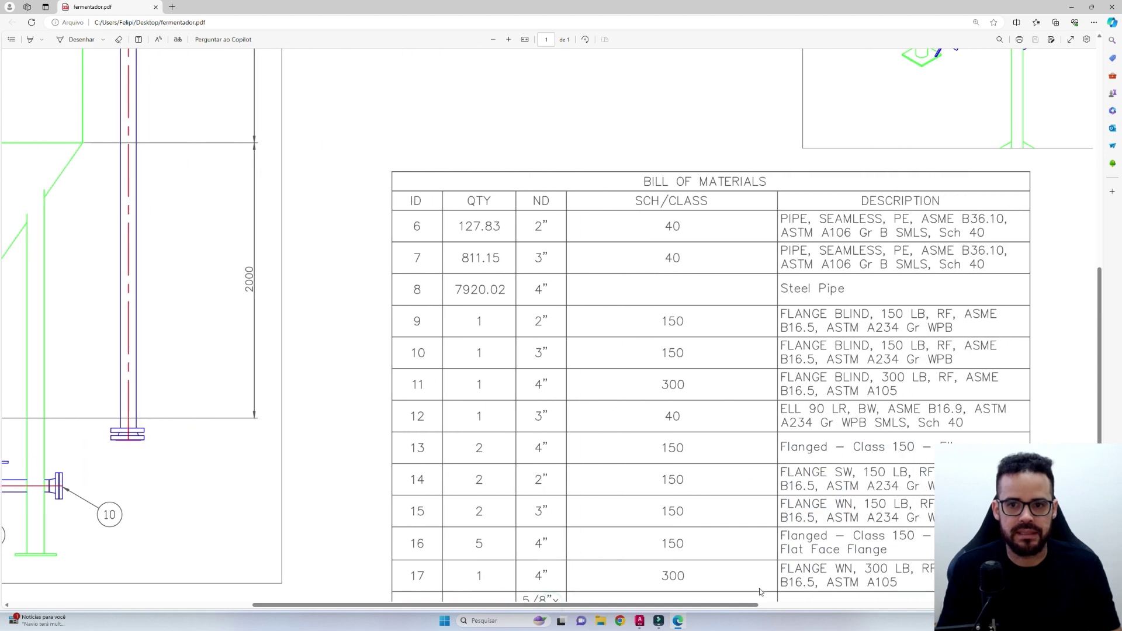
scroll(781, 411, "down", 5)
scroll(608, 403, "up", 1)
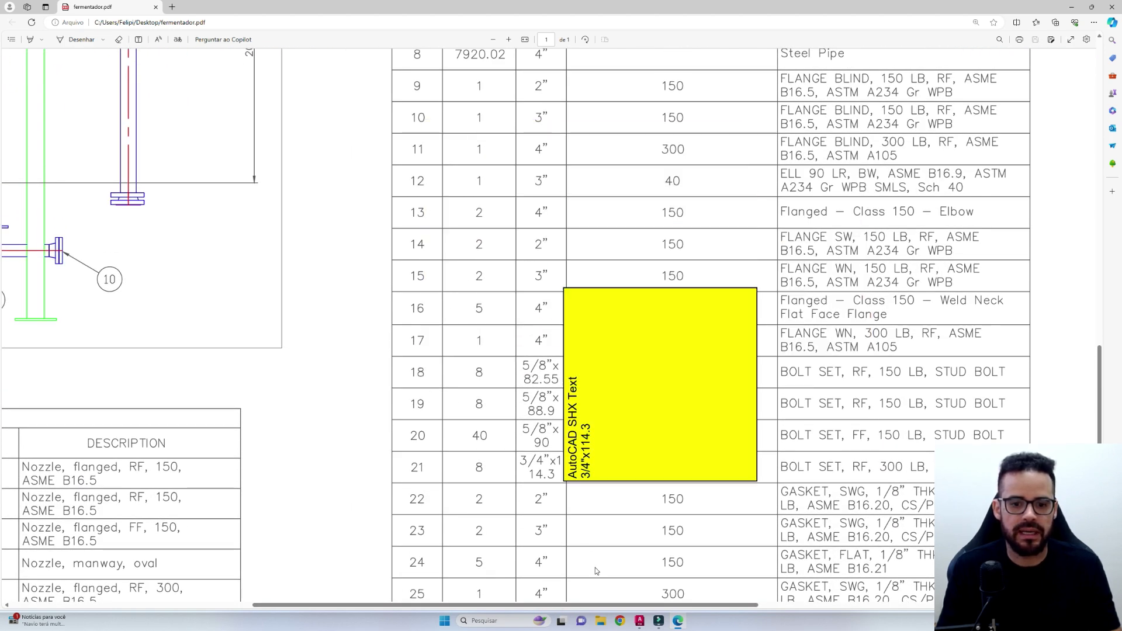
scroll(614, 595, "left", 8)
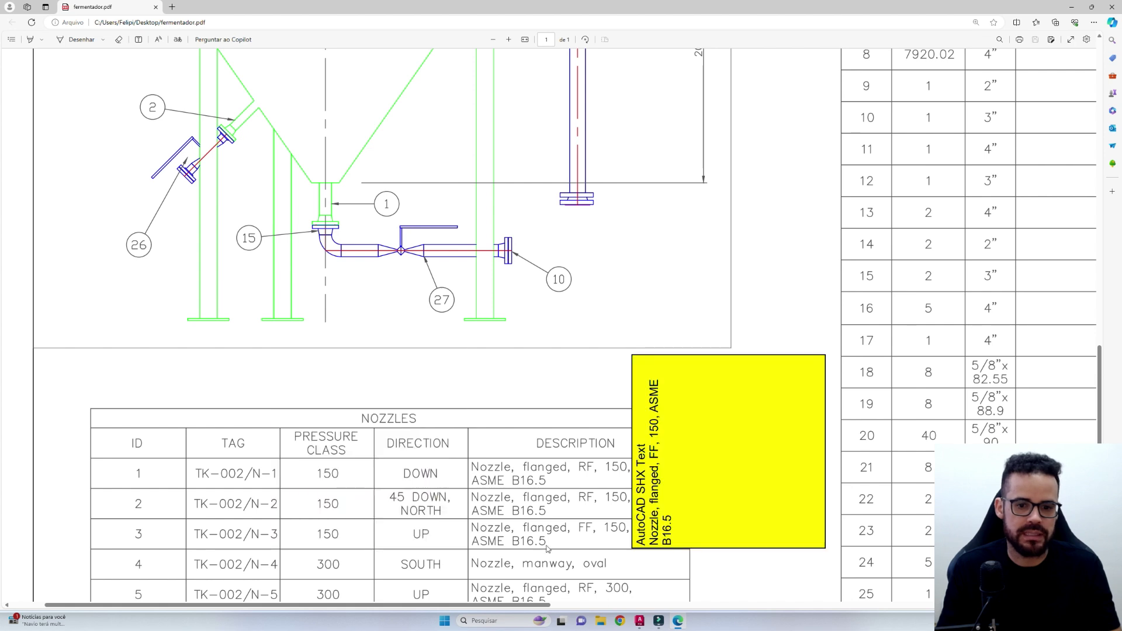
Step: Switch to Fermentador_1.dwg in AutoCAD Plant 3D and add nozzle N-3 to the tank with its location set to Top
mouse_move(639, 621)
left_click(689, 574)
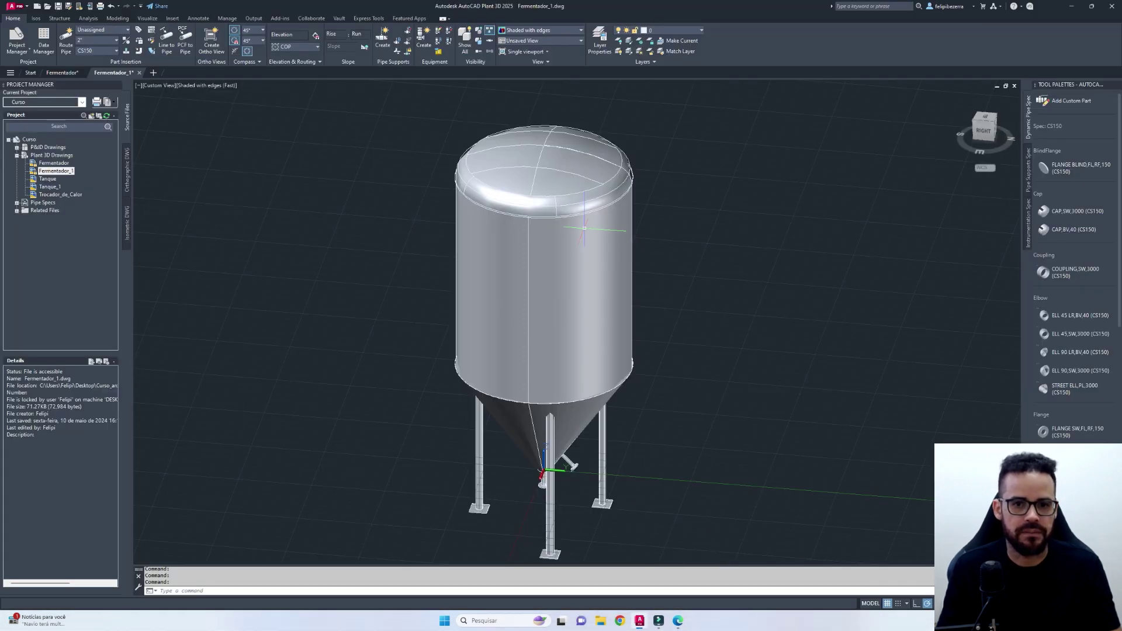
left_click(586, 234)
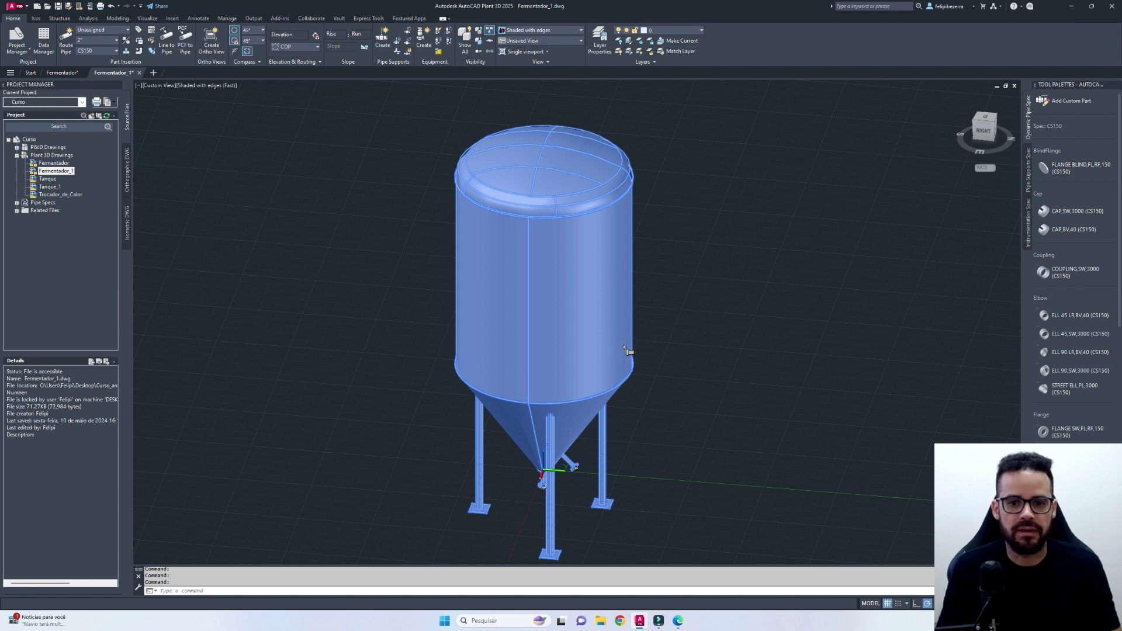
key("Escape")
left_click(570, 462)
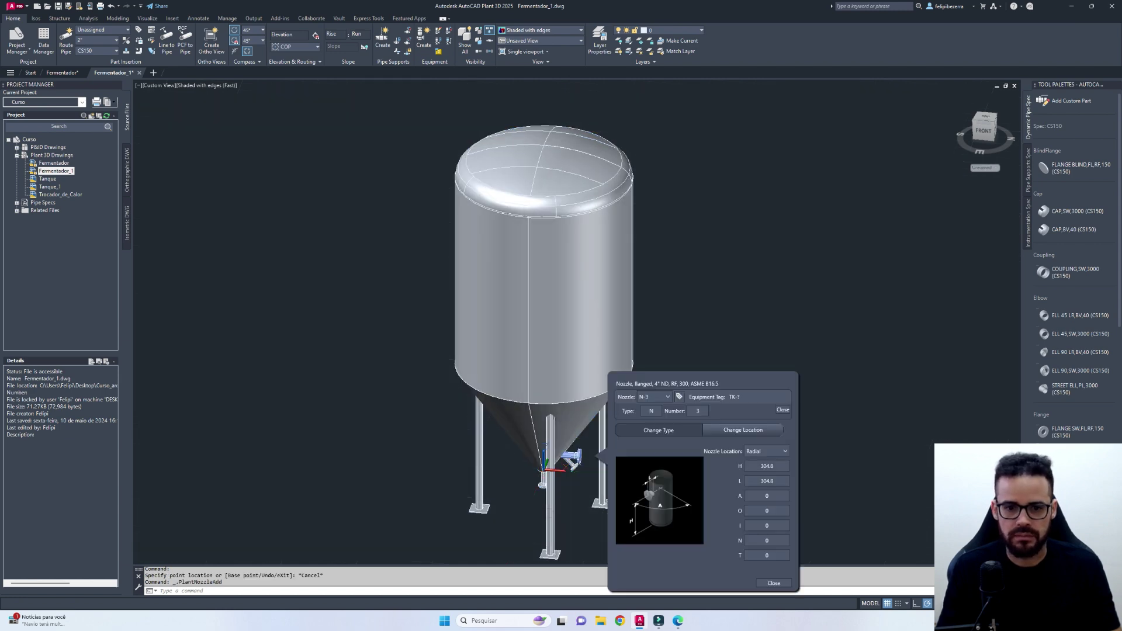
left_click(767, 451)
left_click(763, 471)
Step: Make N-3 a straight flanged 4" nozzle, pressure class 150, FF, ASME B16.5, checking its specification in the PDF's Nozzles table
left_click(727, 275)
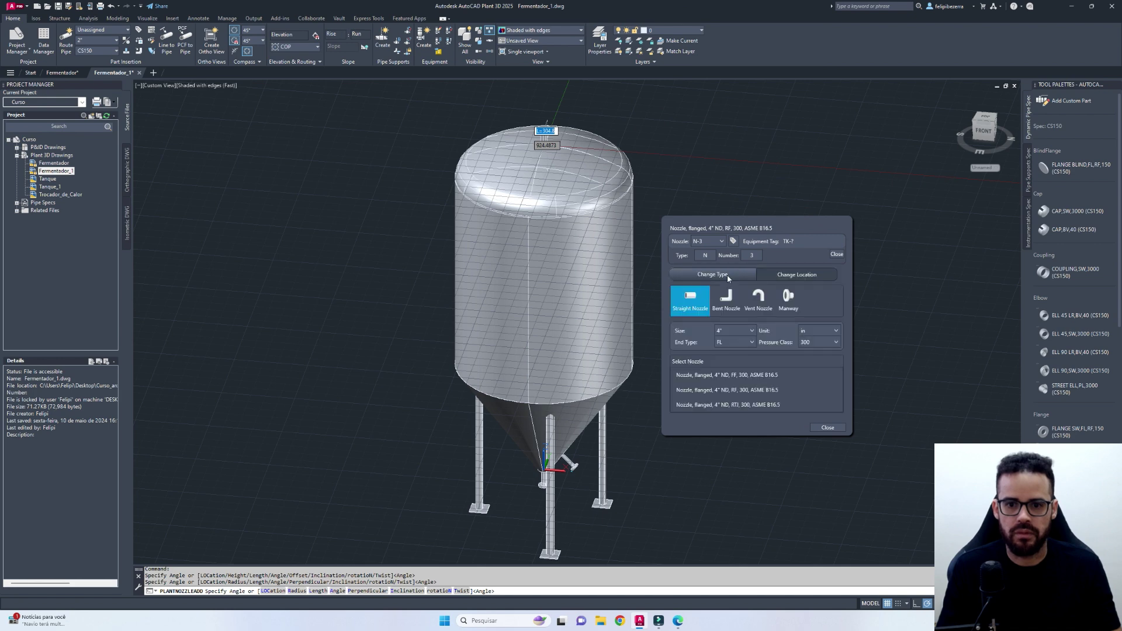
left_click(752, 331)
left_click(752, 331)
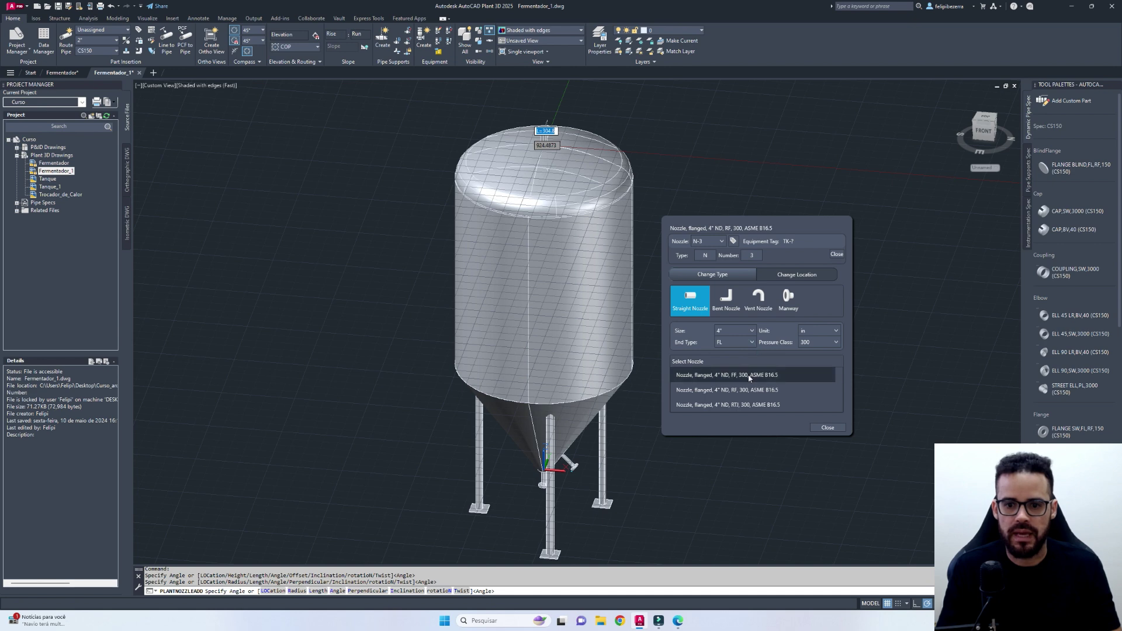
left_click(748, 375)
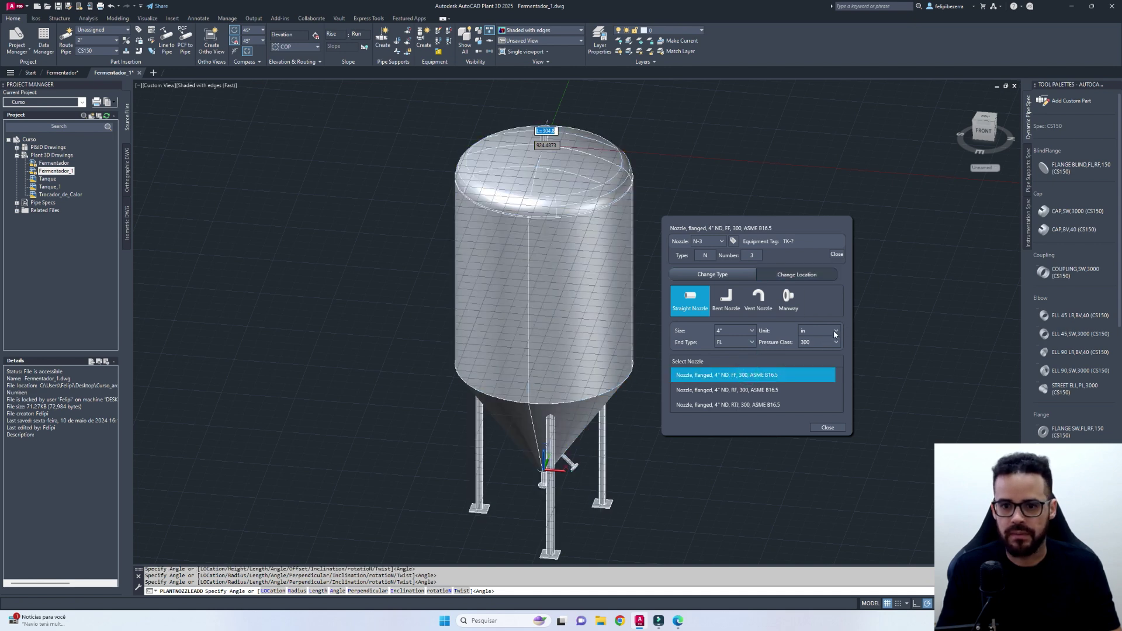
left_click(678, 621)
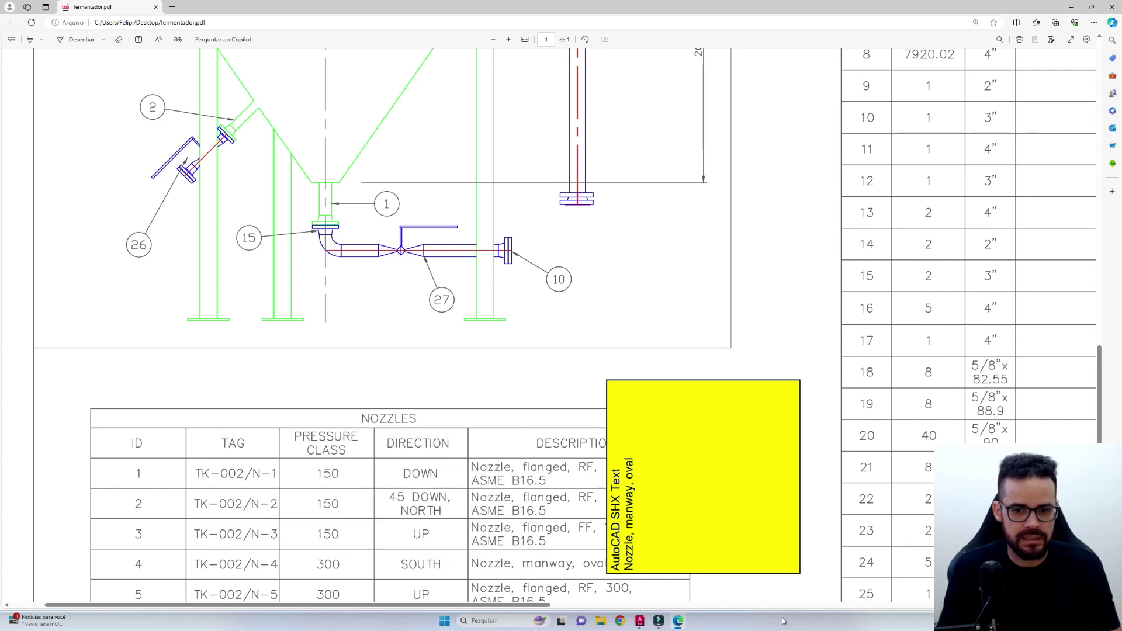
mouse_move(640, 620)
left_click(697, 600)
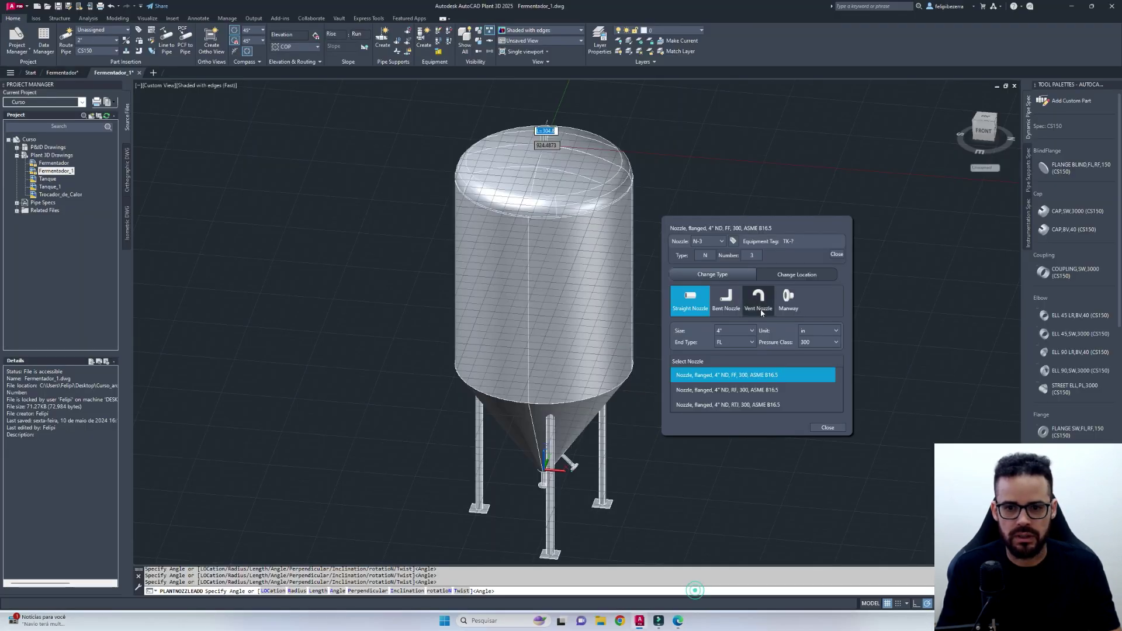
left_click(821, 342)
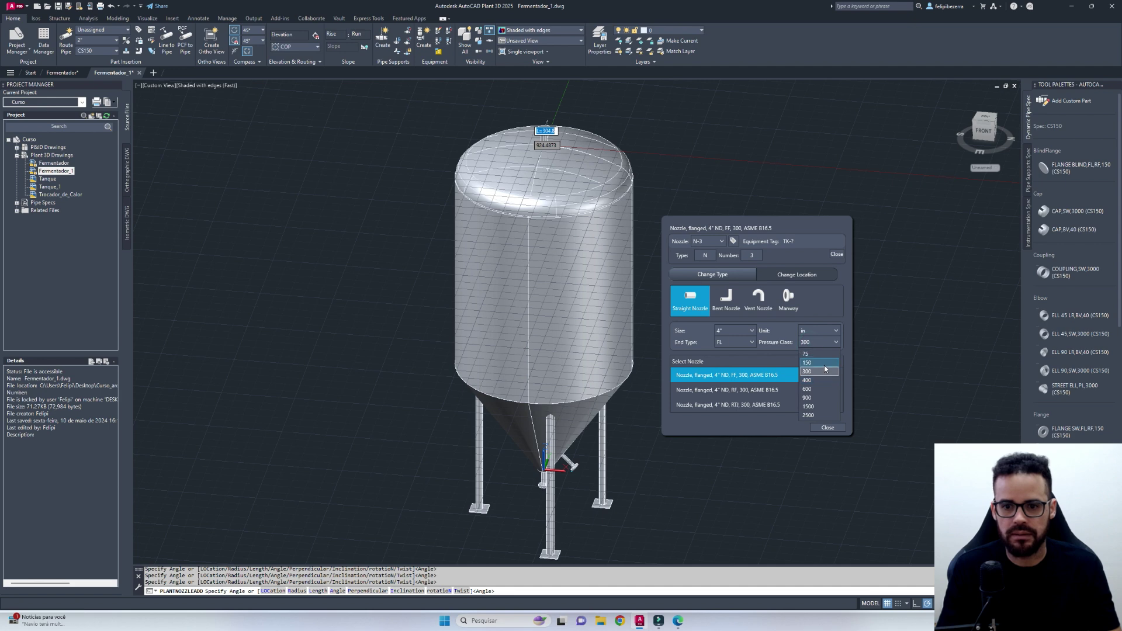
left_click(807, 362)
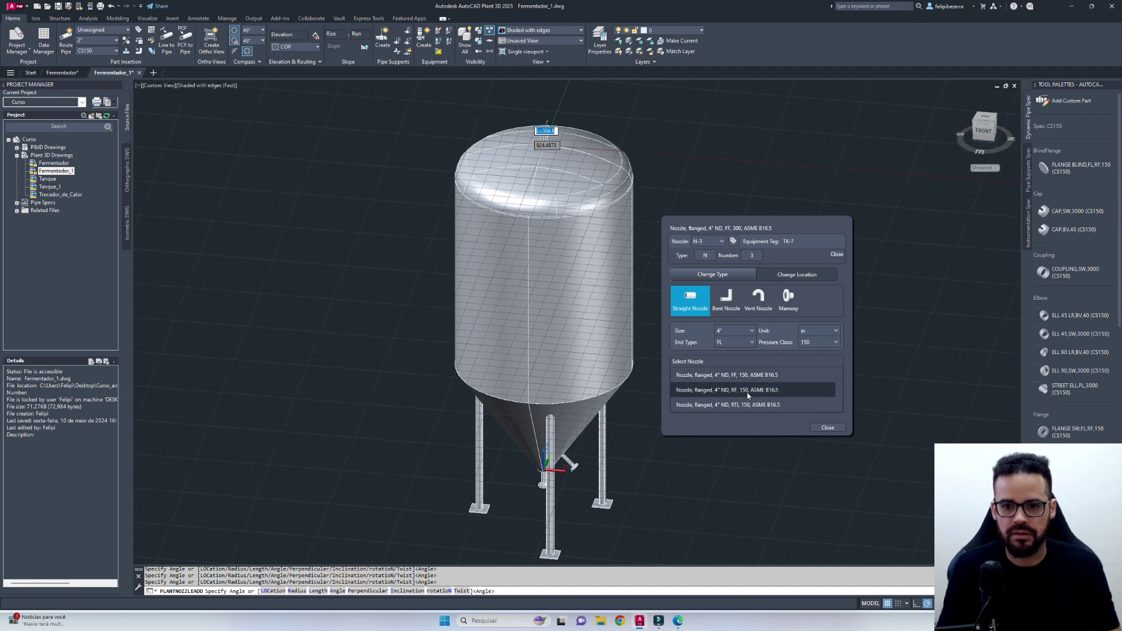
left_click(740, 375)
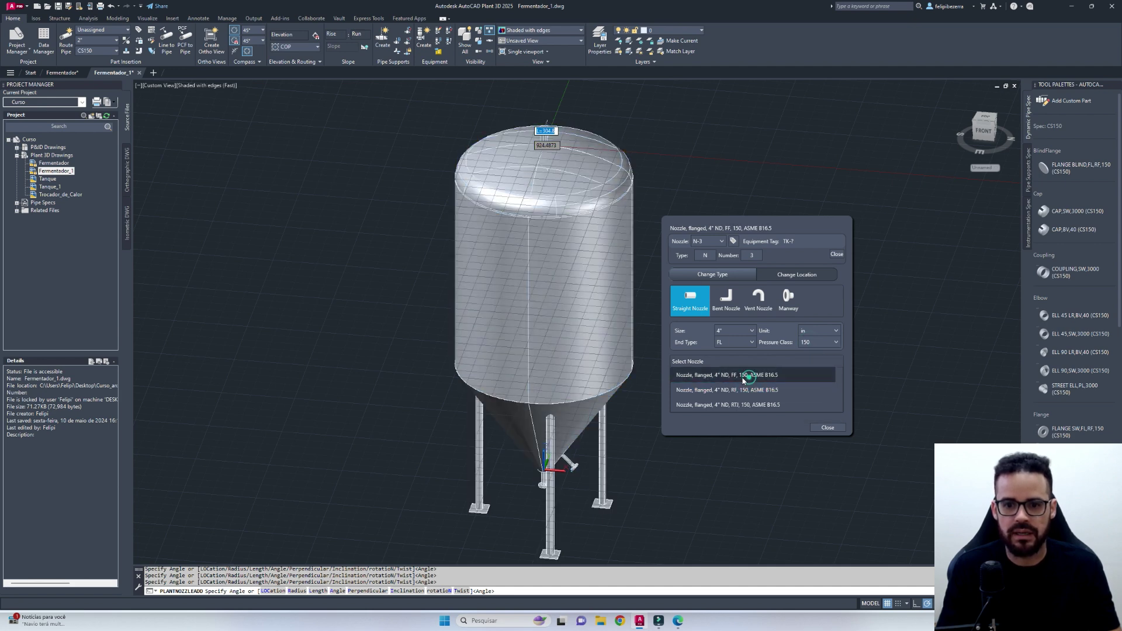
Step: Recheck nozzle 3's diameter against item 16 of the Bill of Materials in fermentador.pdf and close N-3's settings in Plant 3D
left_click(751, 331)
scroll(738, 354, "up", 2)
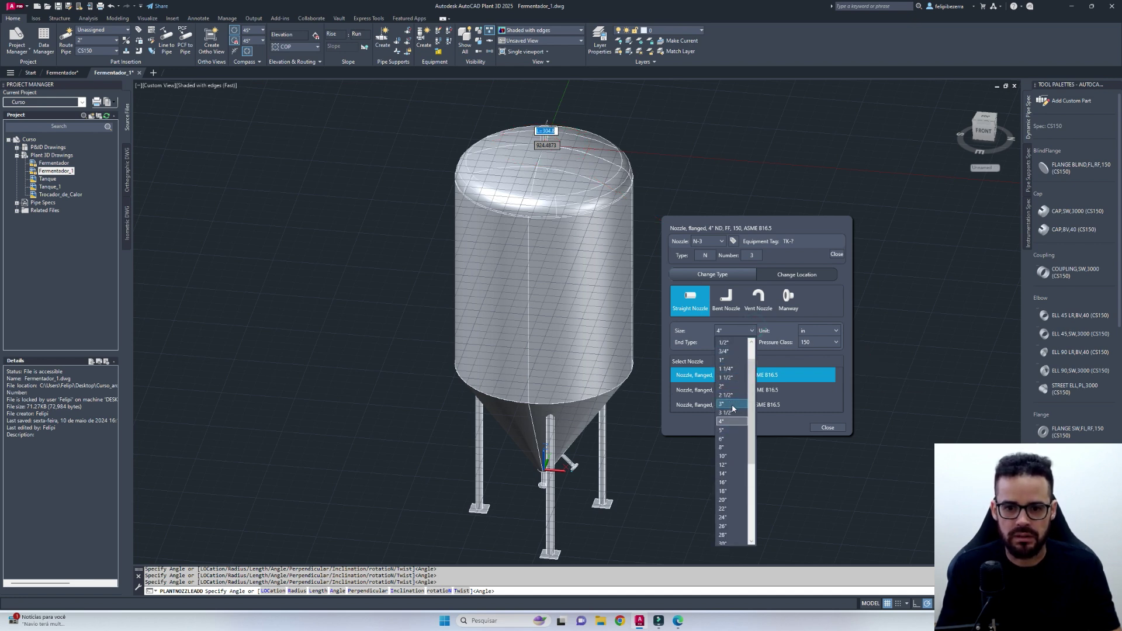
left_click(678, 621)
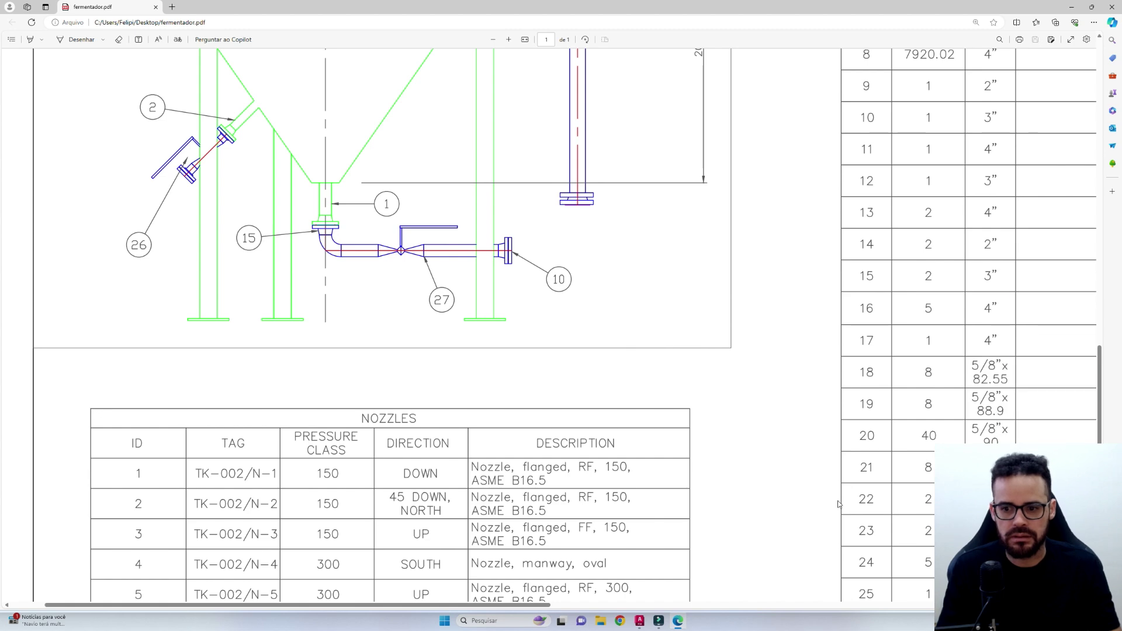
scroll(707, 294, "up", 15)
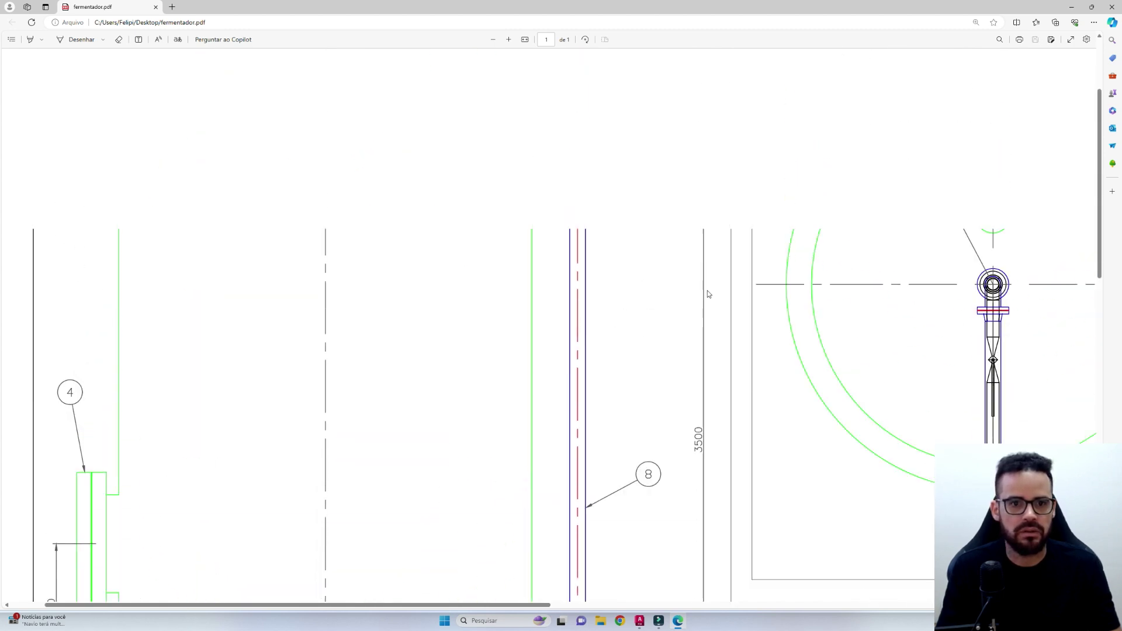
scroll(874, 308, "down", 15)
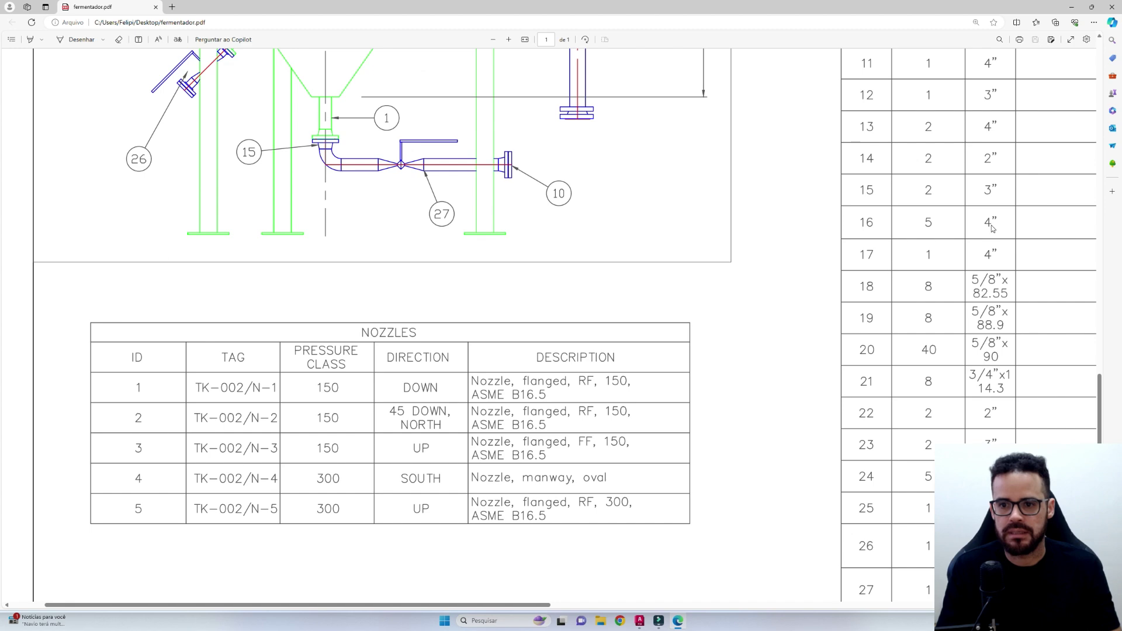
mouse_move(646, 623)
left_click(673, 576)
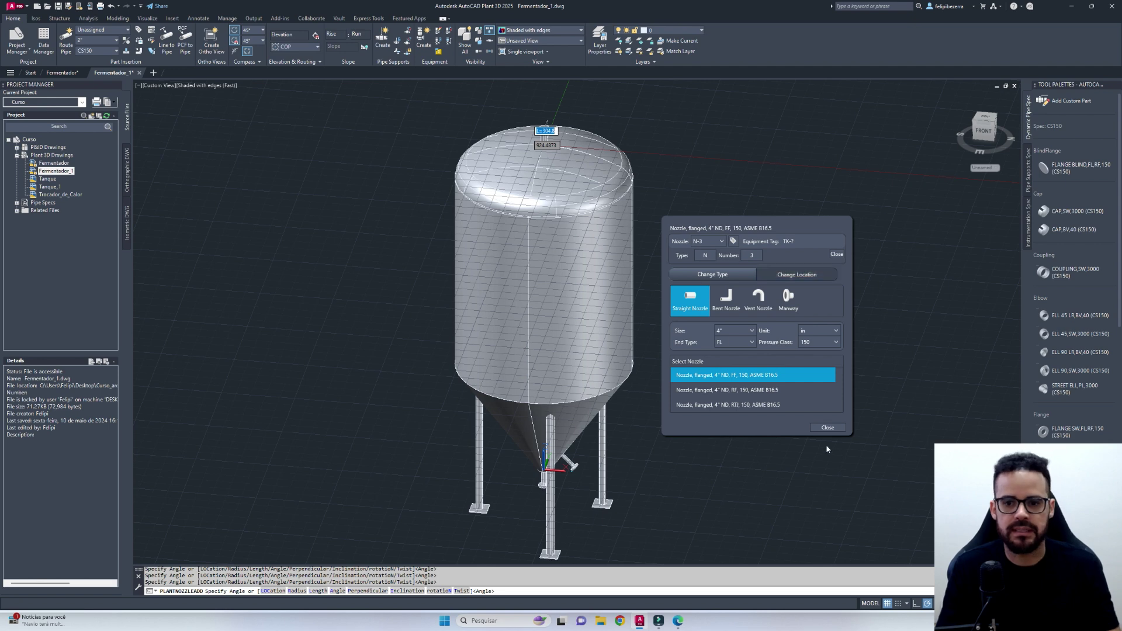
left_click(826, 427)
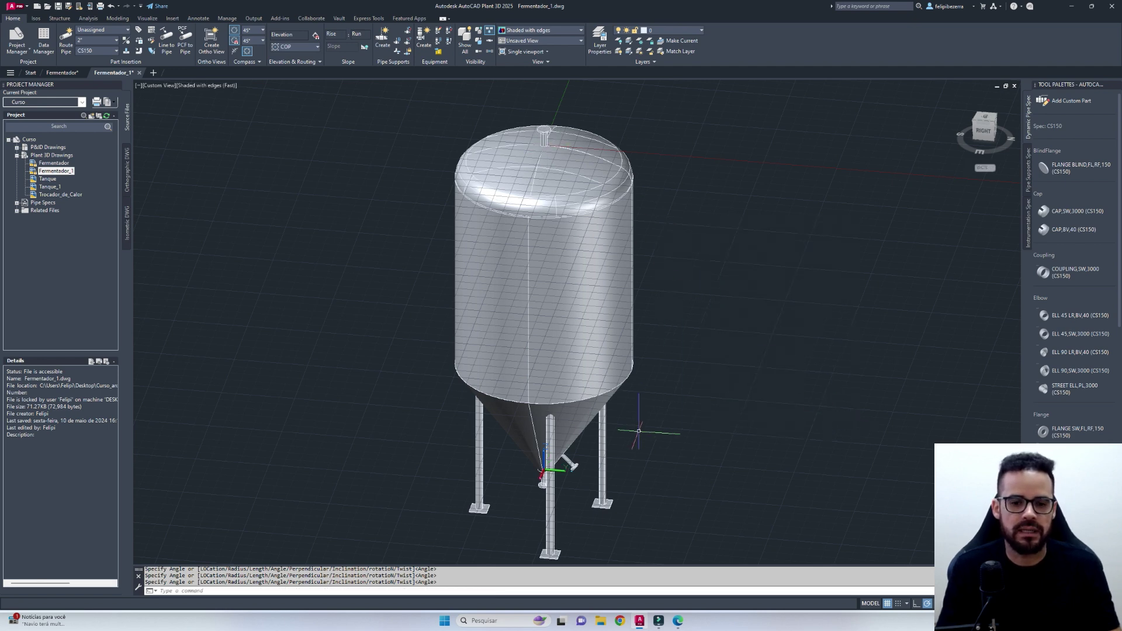
left_click(571, 370)
key("Escape")
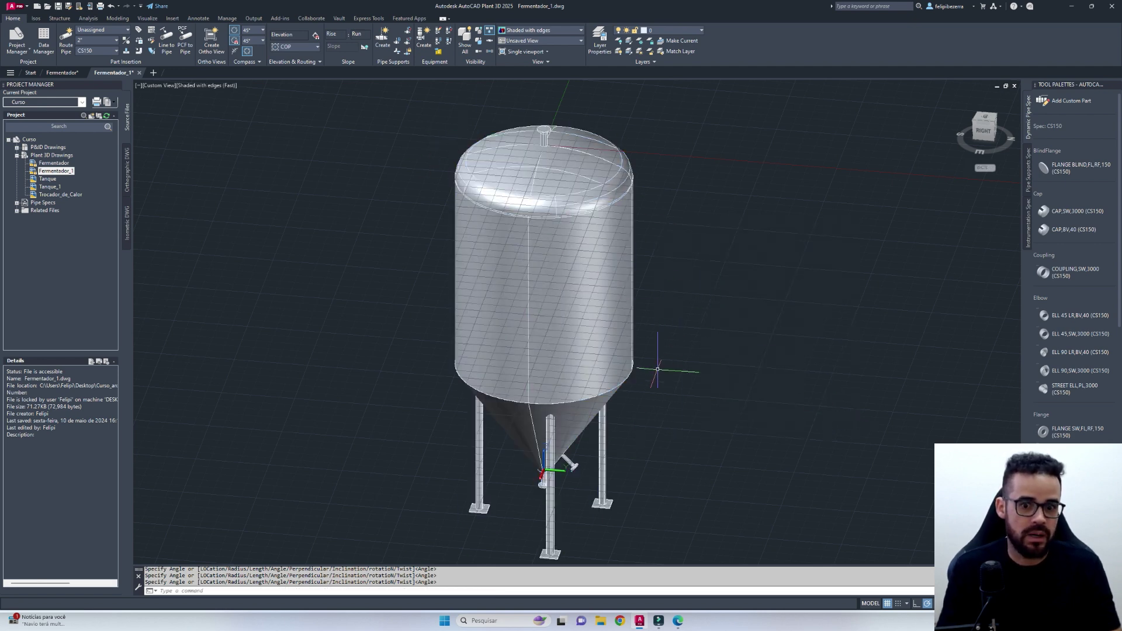
Step: Switch to fermentador.pdf and check nozzle 4's position and height on the shell and its pressure class, direction and description in the Nozzles table
left_click(678, 620)
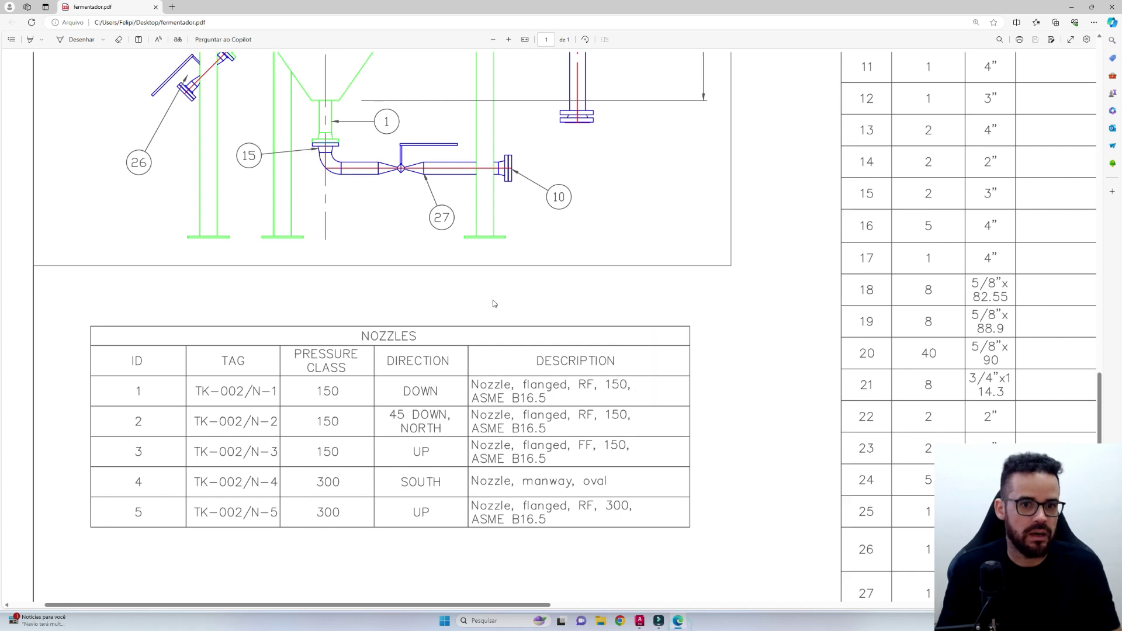
scroll(493, 299, "up", 5, "ctrl")
scroll(184, 229, "up", 2)
scroll(203, 263, "down", 5)
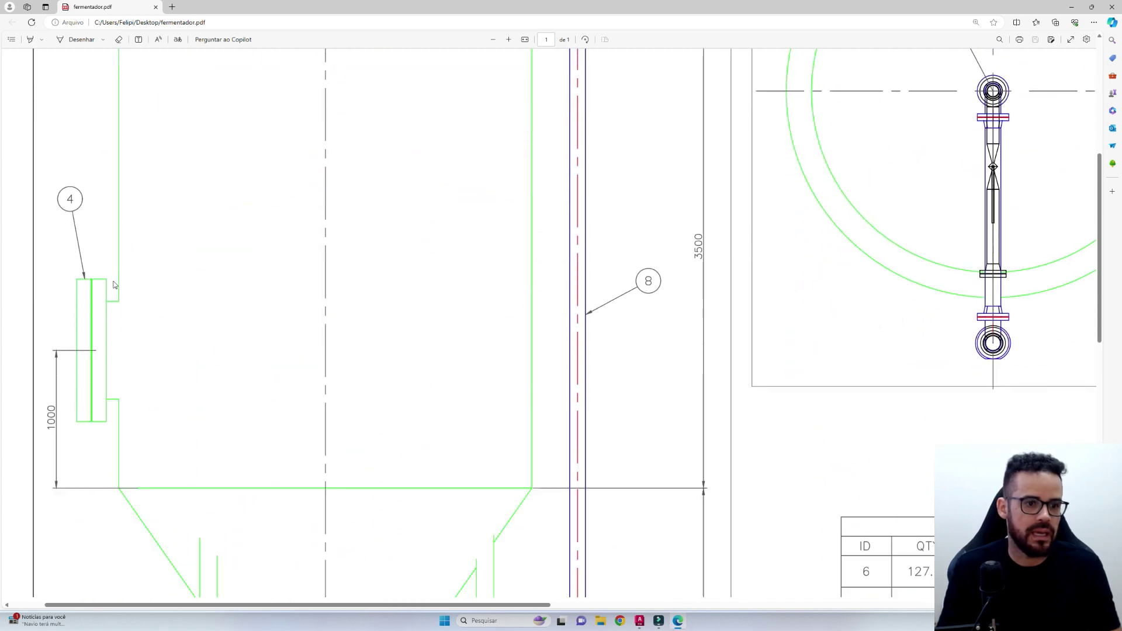
scroll(72, 199, "down", 9)
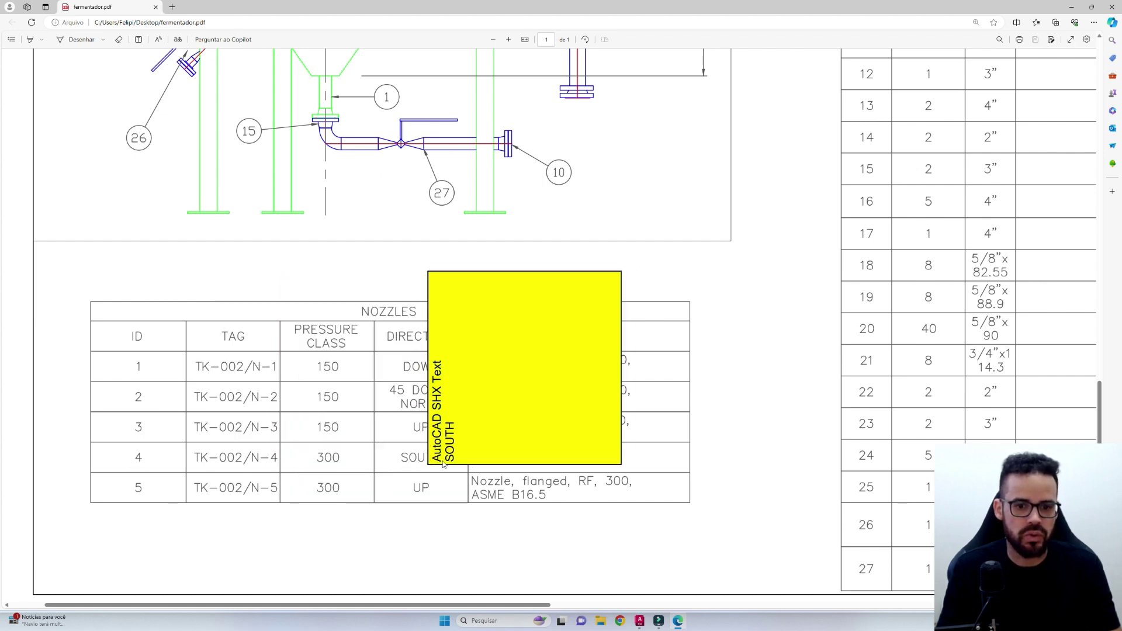
mouse_move(559, 468)
scroll(90, 259, "up", 10)
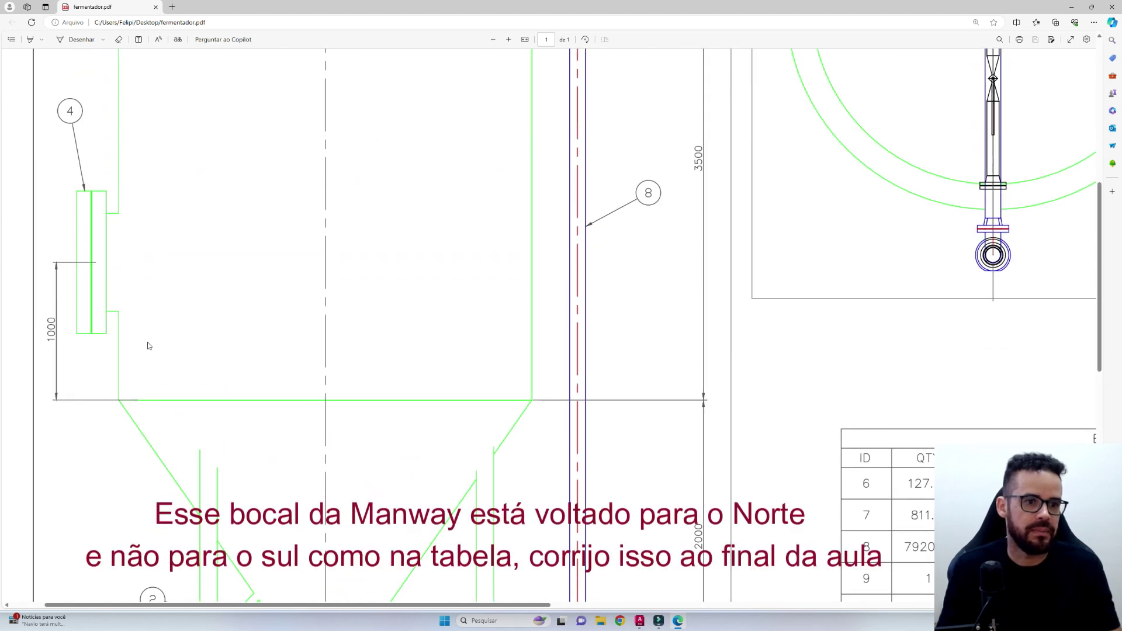
scroll(86, 290, "down", 10)
mouse_move(490, 428)
mouse_move(520, 471)
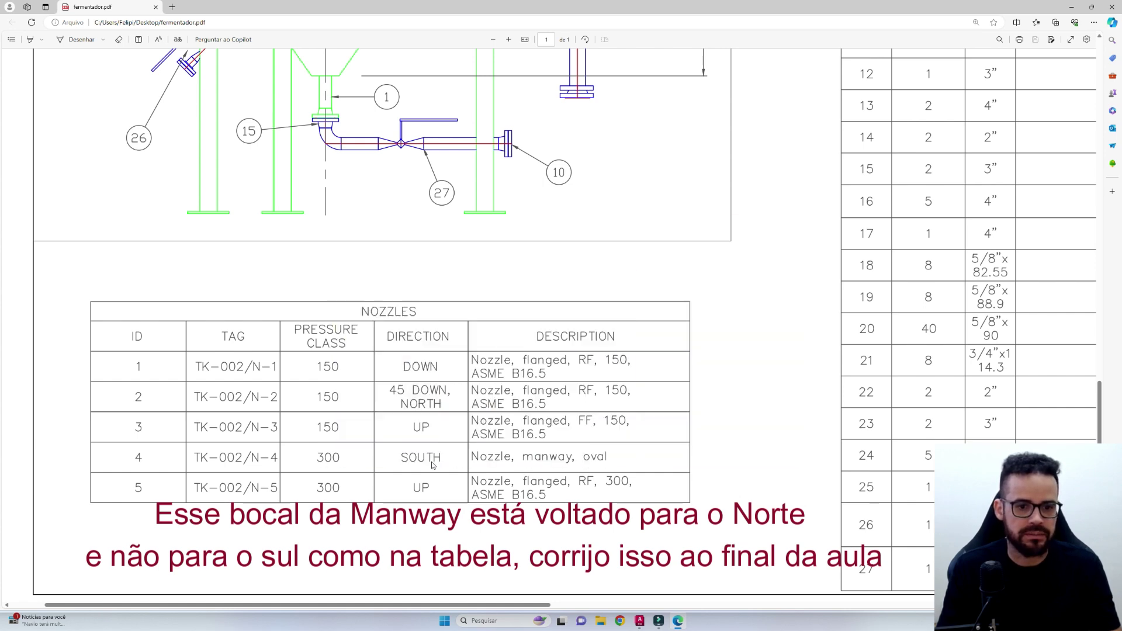
Step: Switch back to Fermentador_1.dwg in Plant 3D and add nozzle N-4 to the tank as a Radial nozzle at an angle of 180 degrees
mouse_move(661, 623)
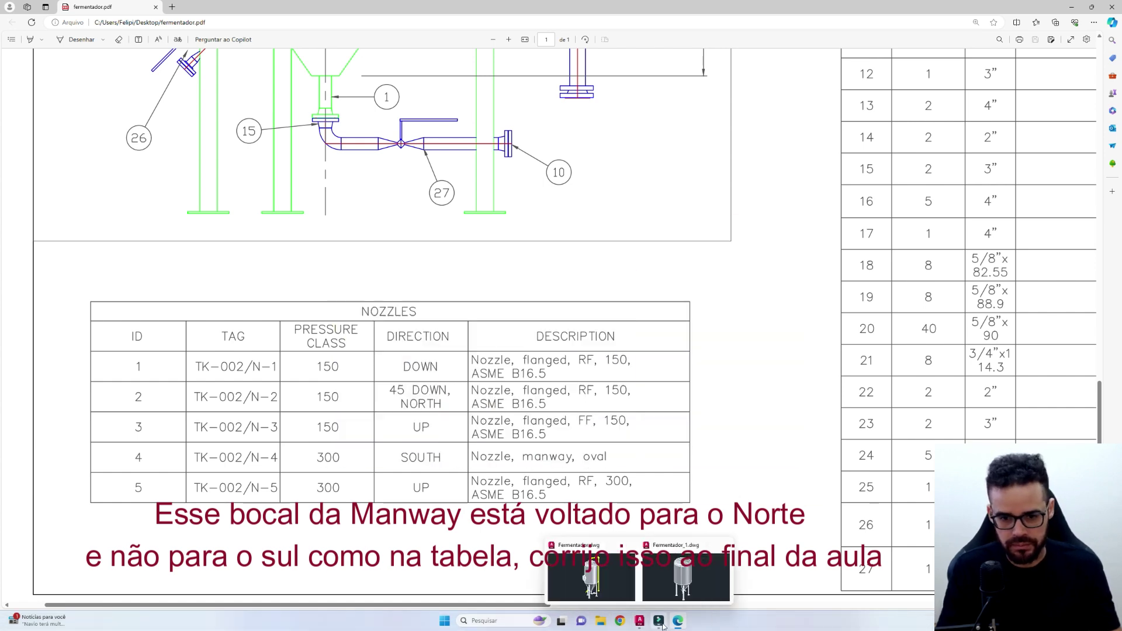
left_click(656, 602)
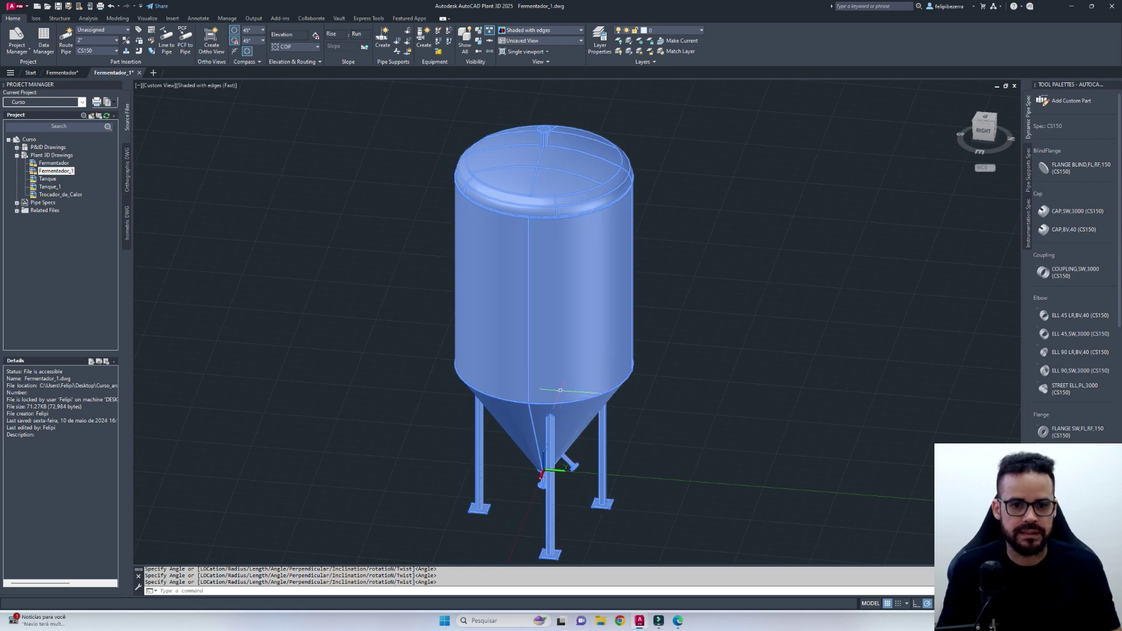
left_click(630, 341)
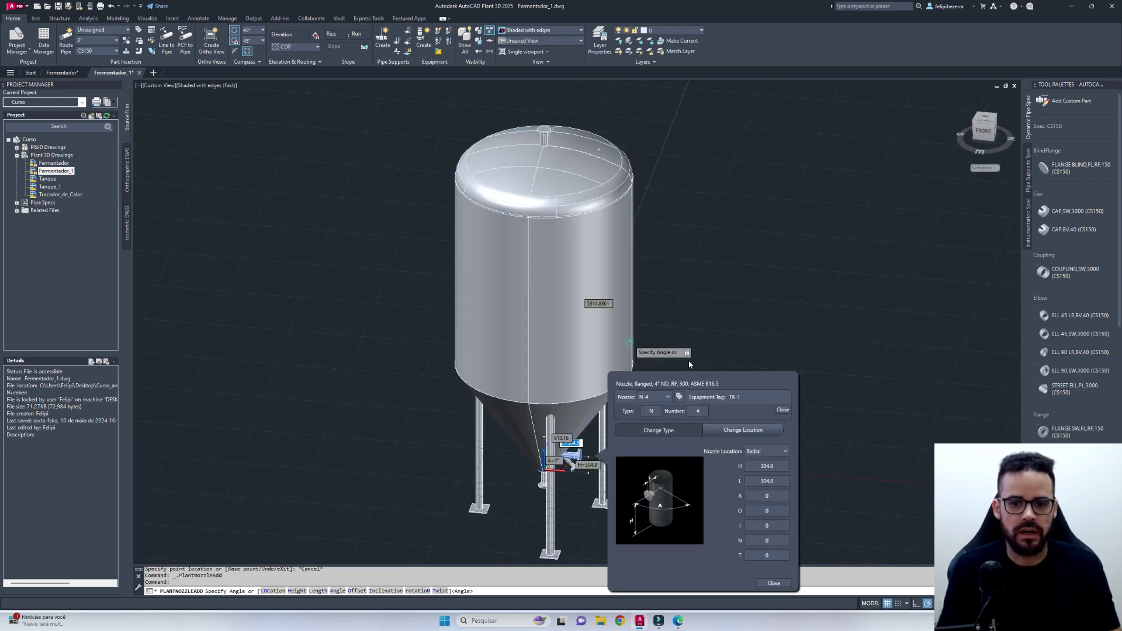
left_click(761, 453)
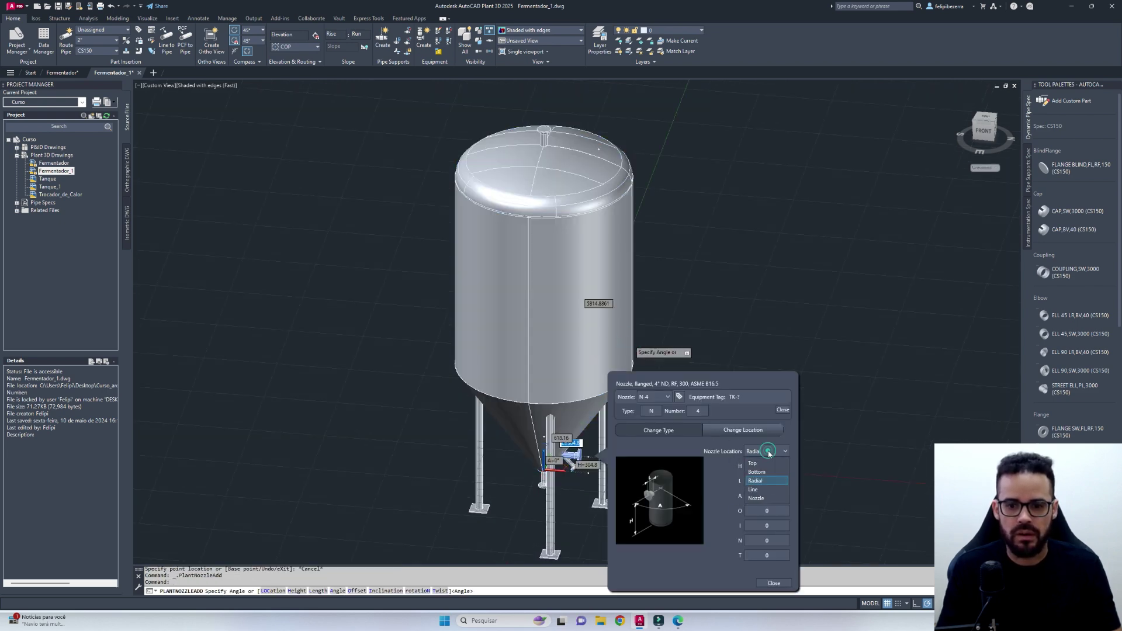
left_click(770, 478)
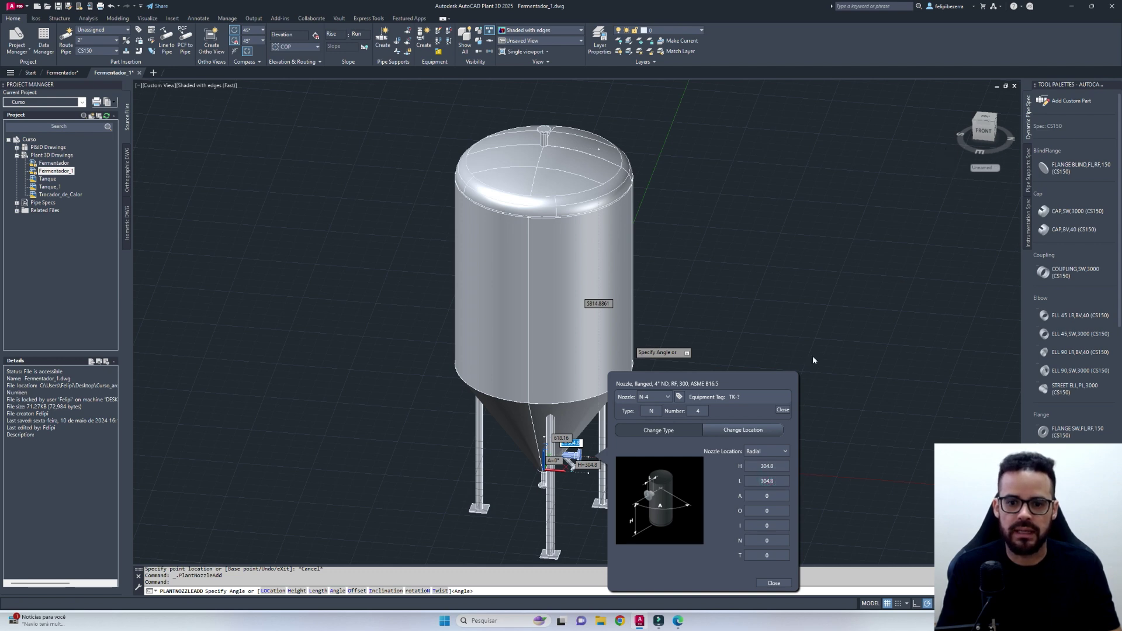
left_click_drag(772, 498, 763, 499)
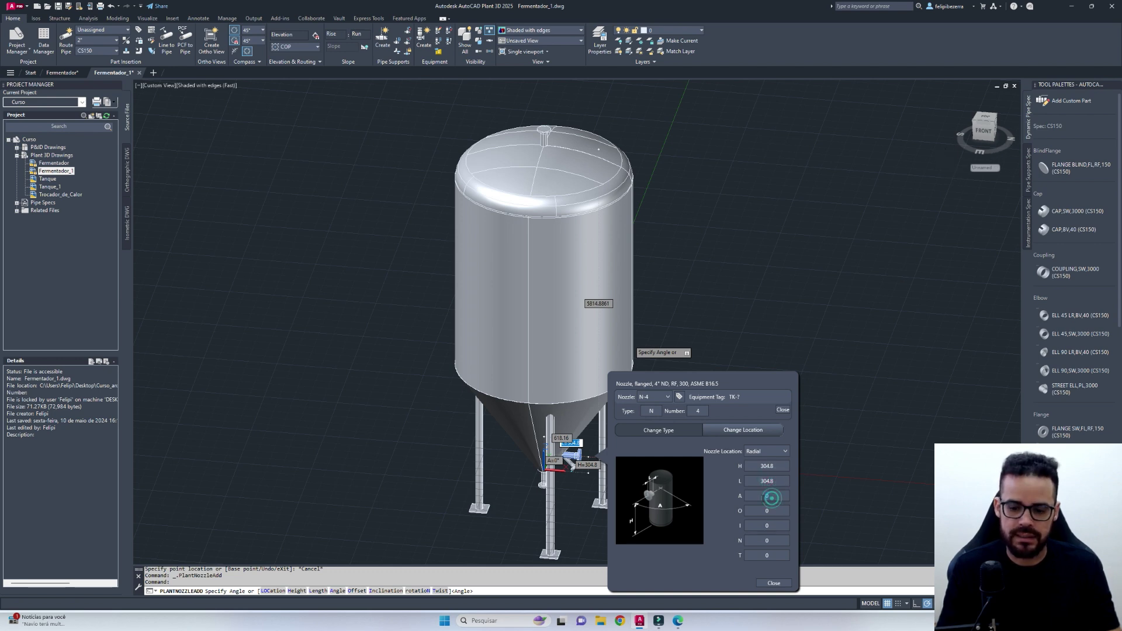
type("18")
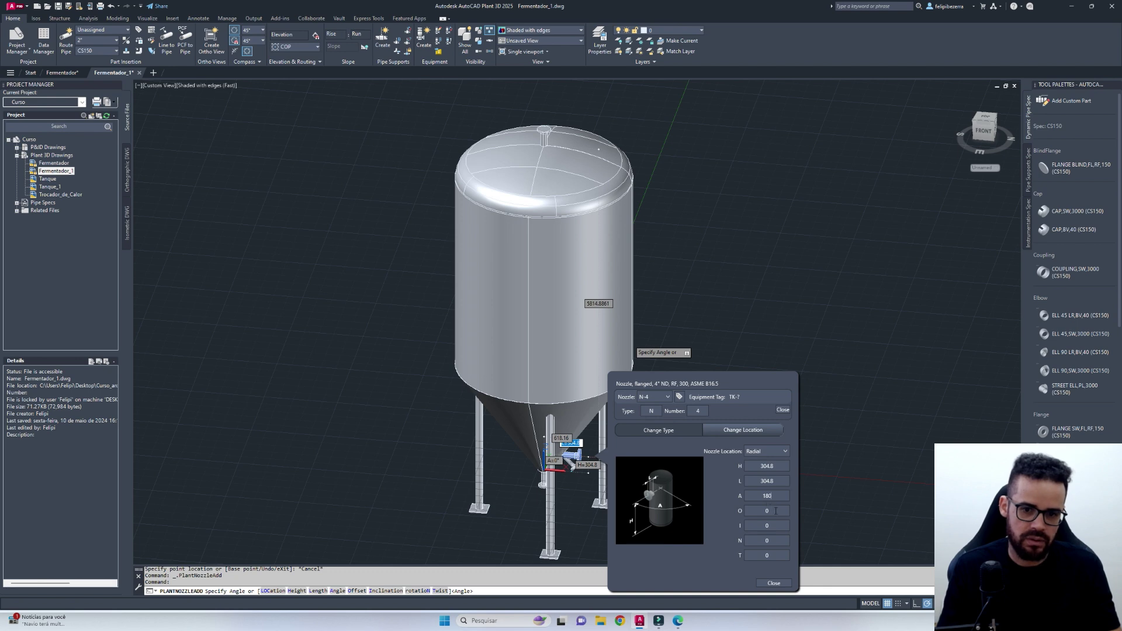
key("Tab")
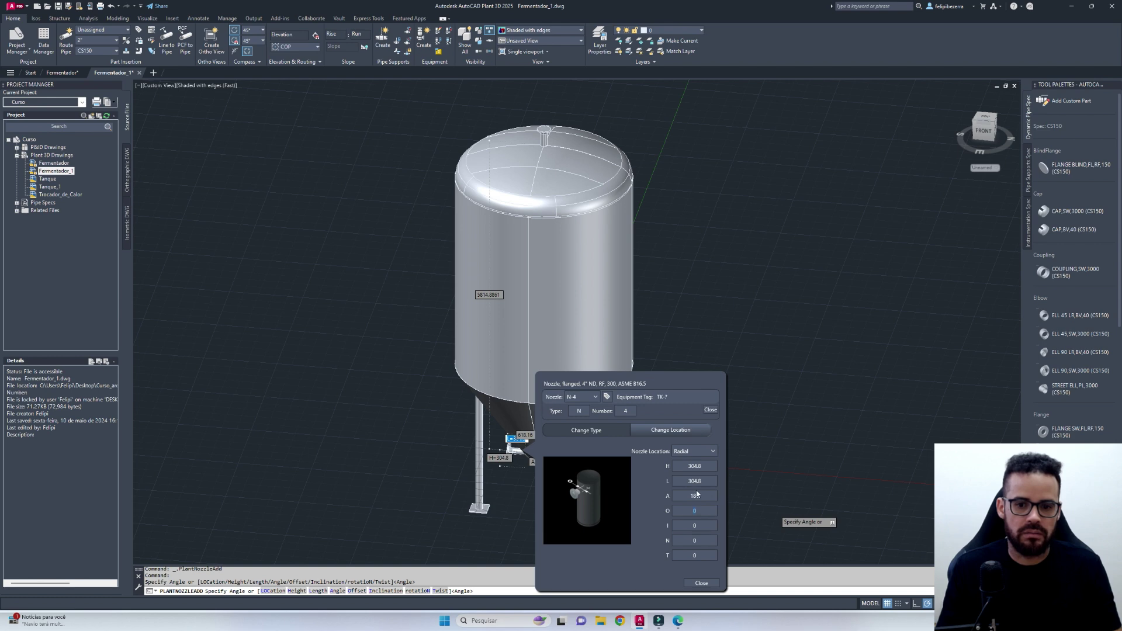
Step: Set nozzle N-4's height H to 3000 and inspect its placement on the shell
left_click(702, 467)
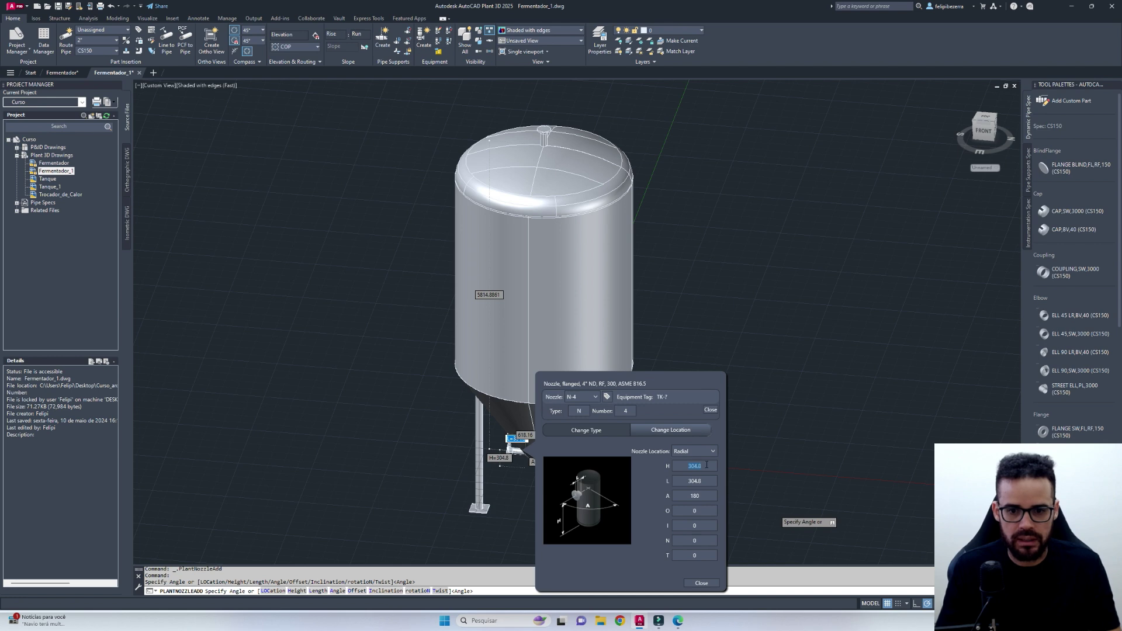
double_click(707, 466)
type("3000")
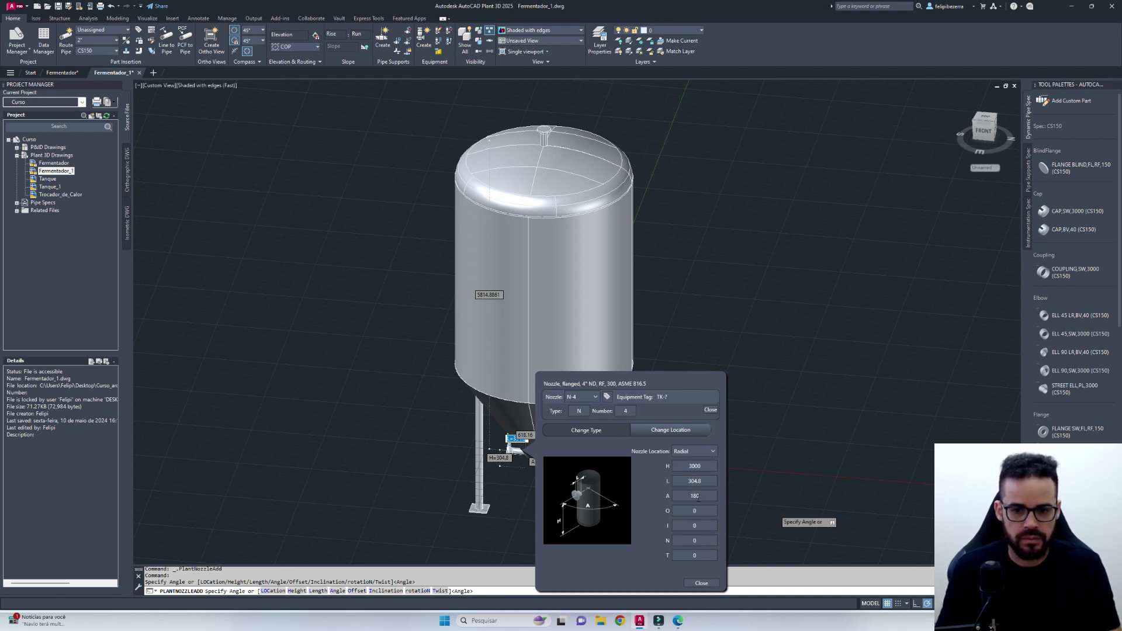
double_click(699, 497)
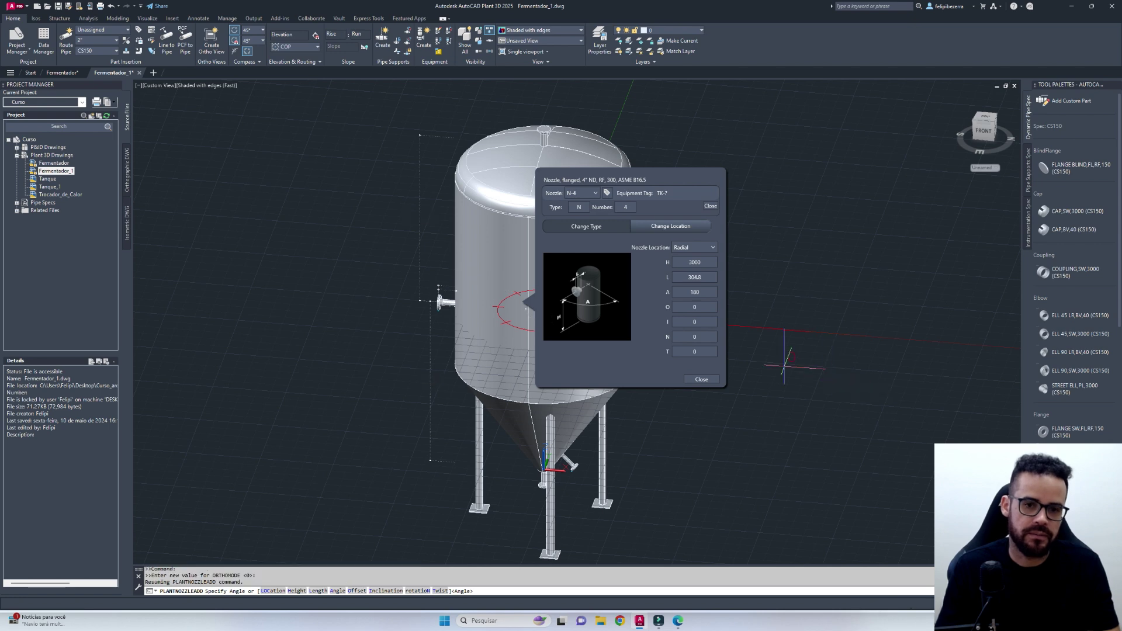
key("alt")
middle_click_drag(785, 366, 827, 356)
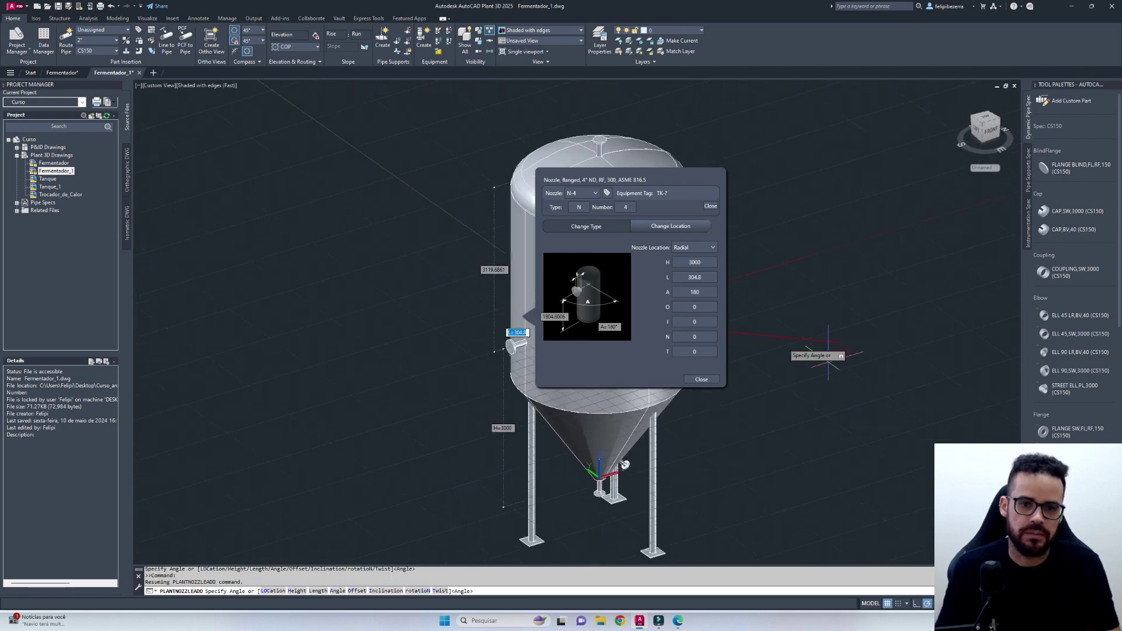
Step: Change nozzle N-4 to the 34" oval manway and close its settings
left_click(609, 318)
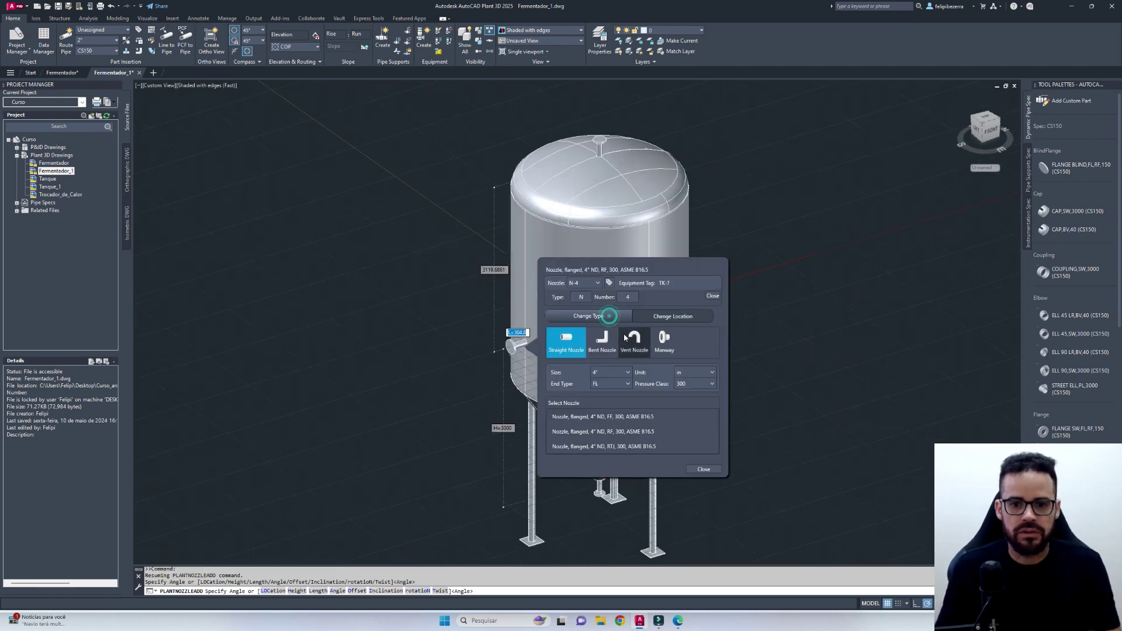
left_click(652, 353)
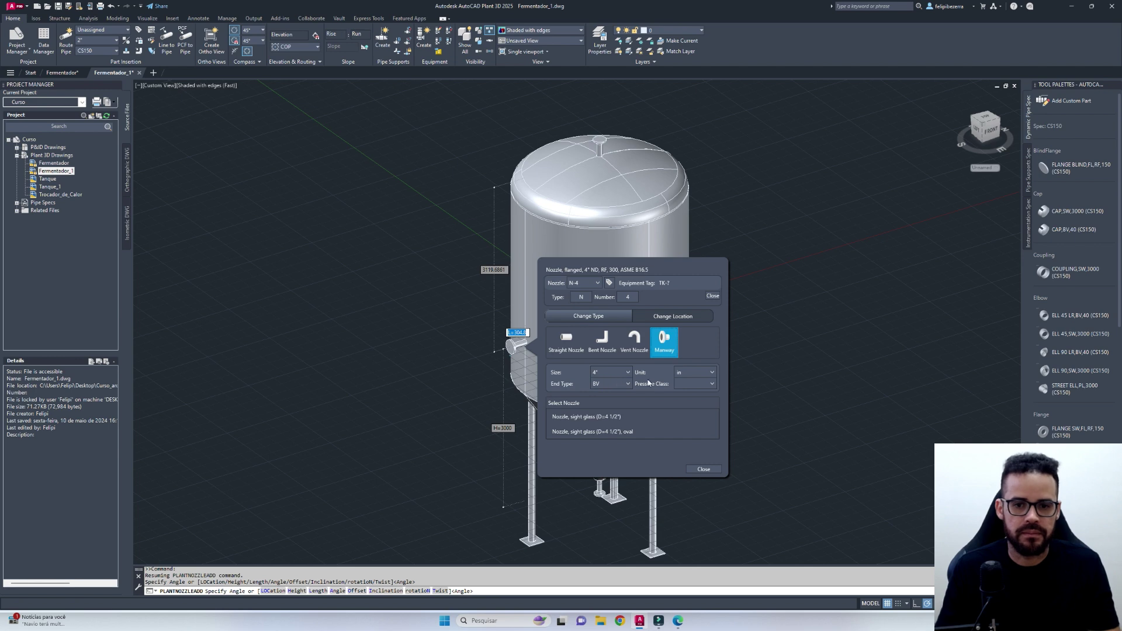
left_click(627, 372)
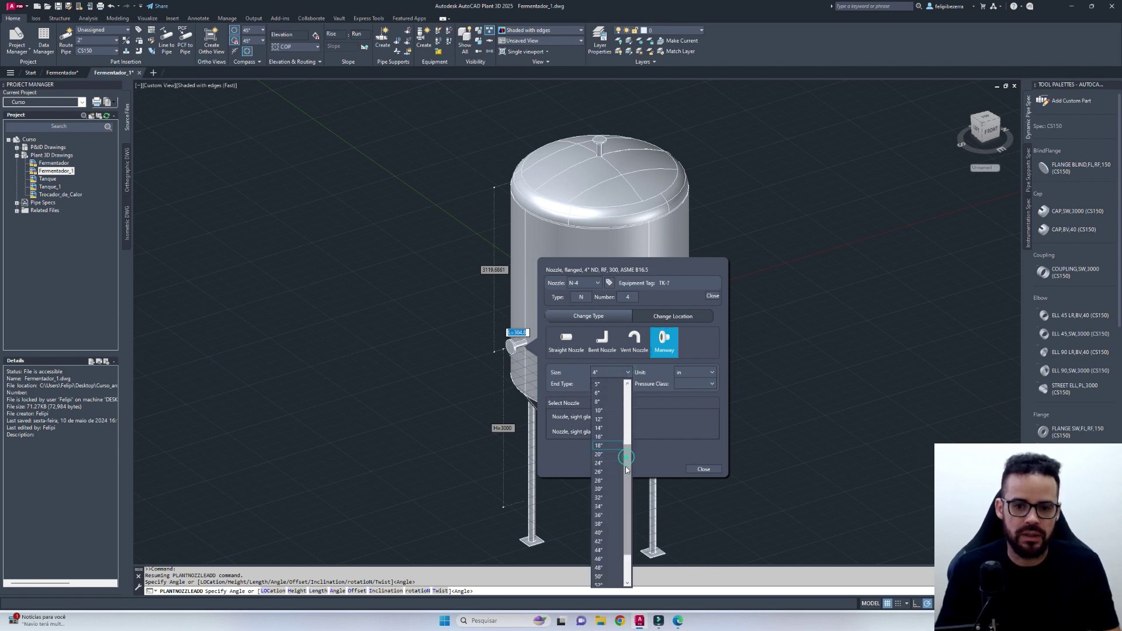
left_click(605, 506)
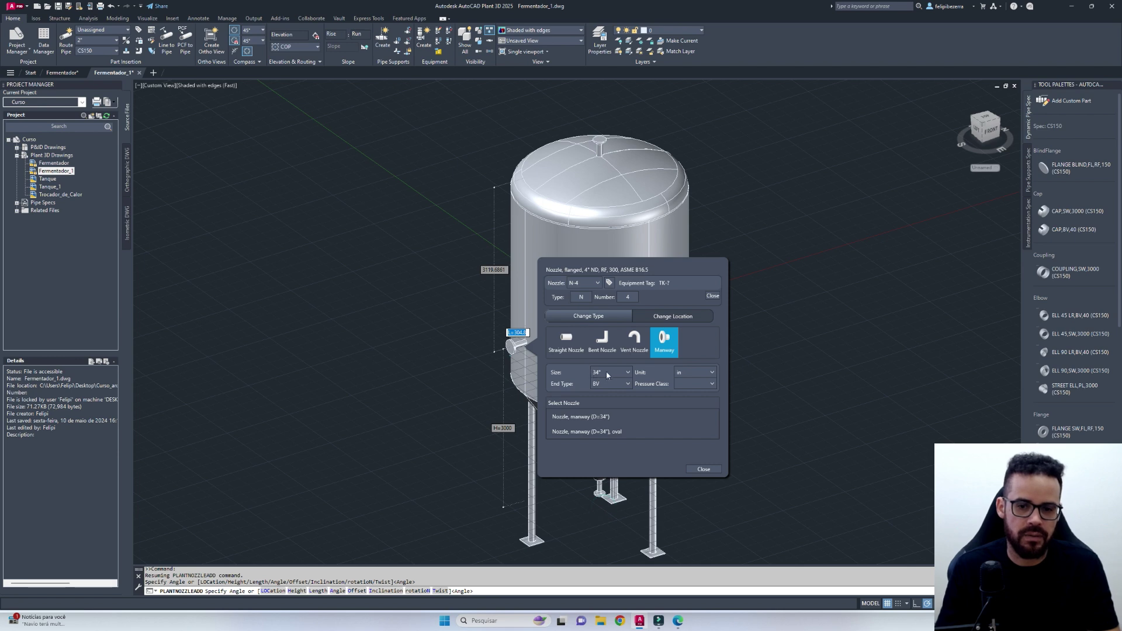
left_click(608, 433)
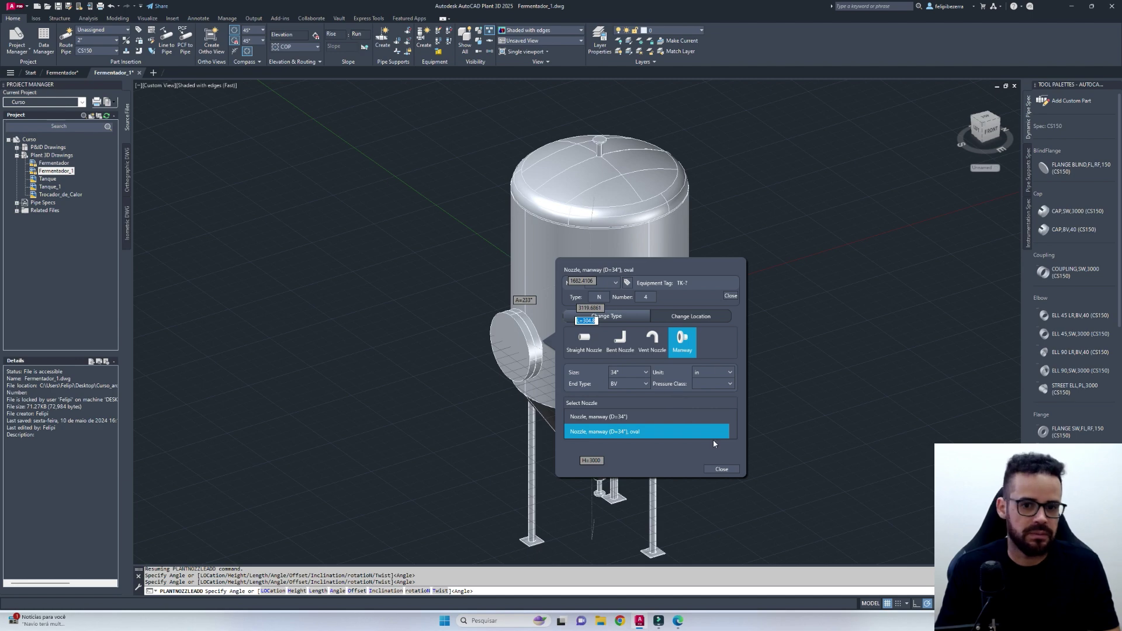
left_click(723, 470)
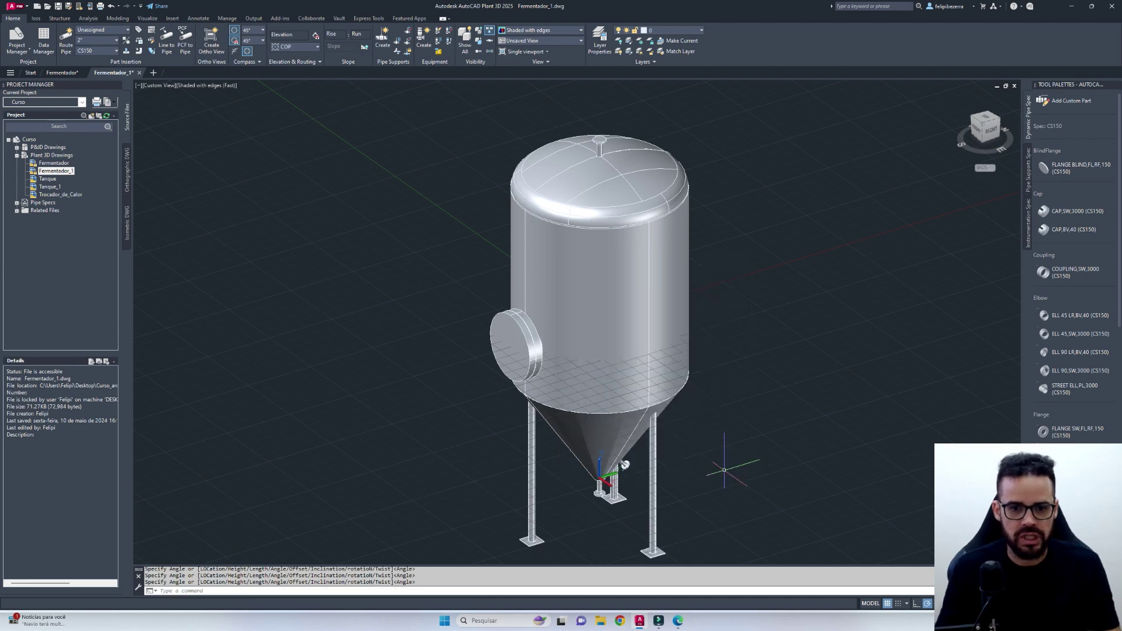
middle_click_drag(731, 383, 693, 369, "shift")
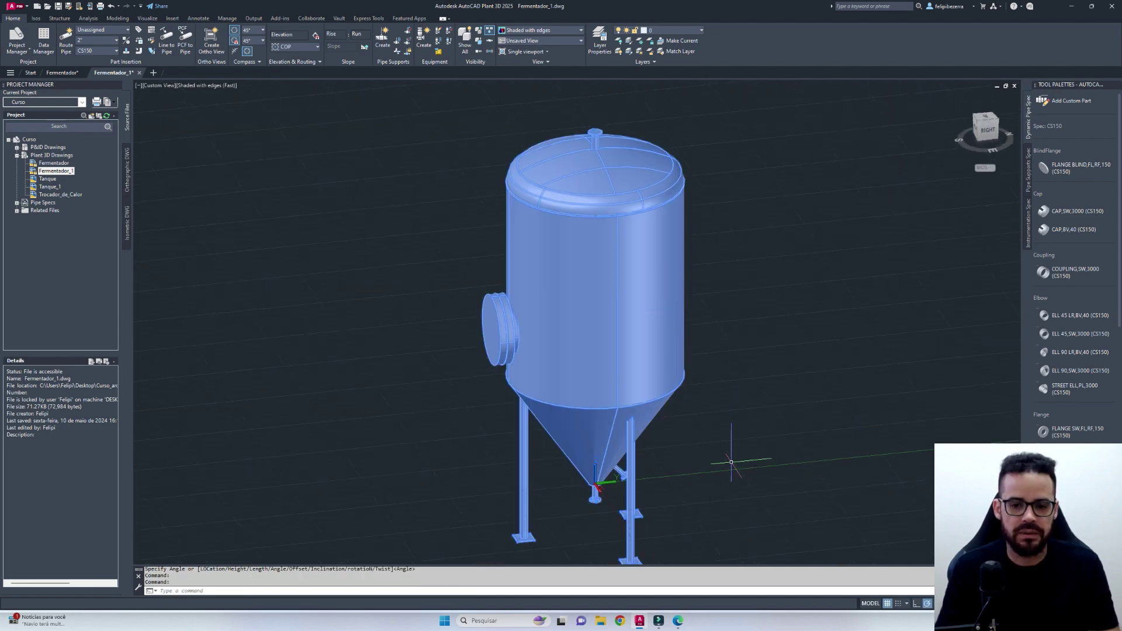
Step: Switch to fermentador.pdf and check nozzle 5's row in the Nozzles table and its position on the tank's top head
left_click(678, 621)
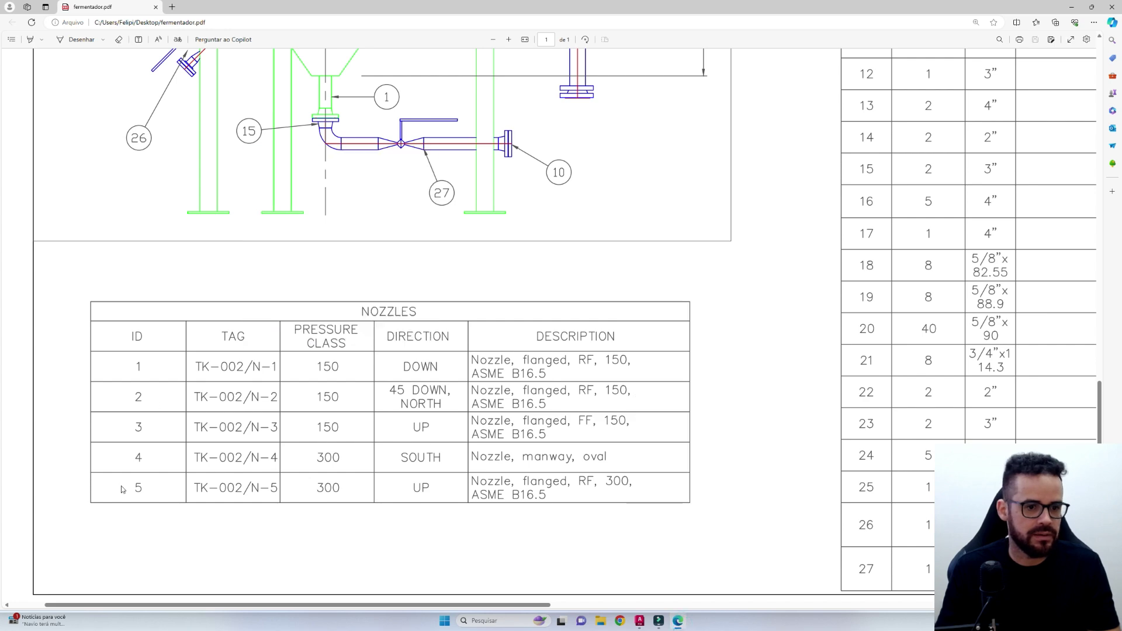
scroll(212, 497, "up", 10)
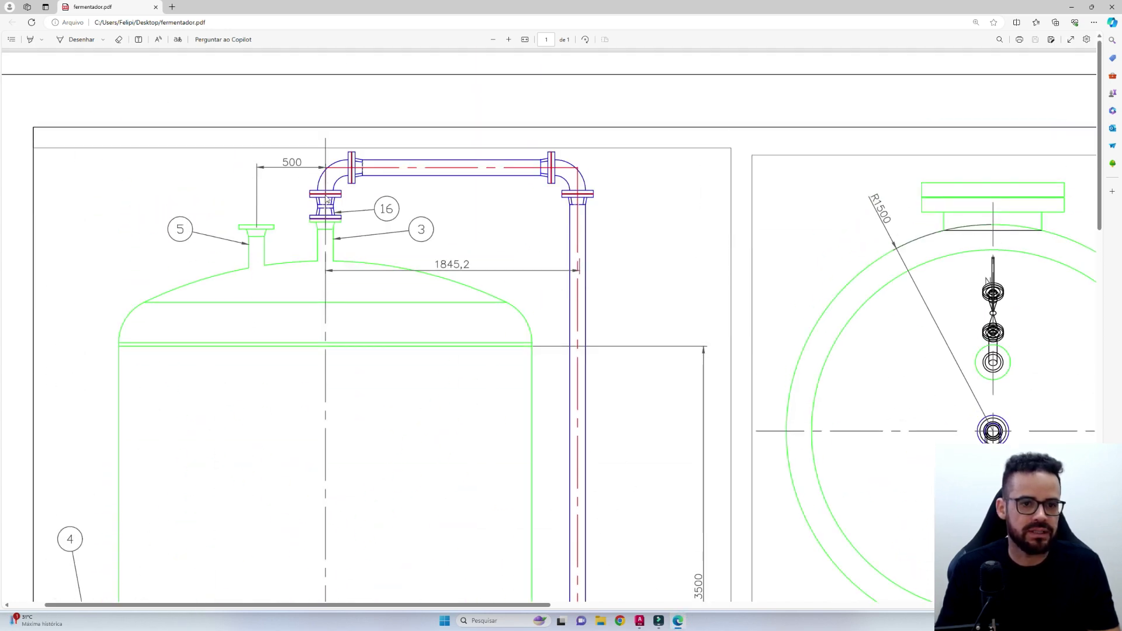
scroll(982, 409, "down", 2)
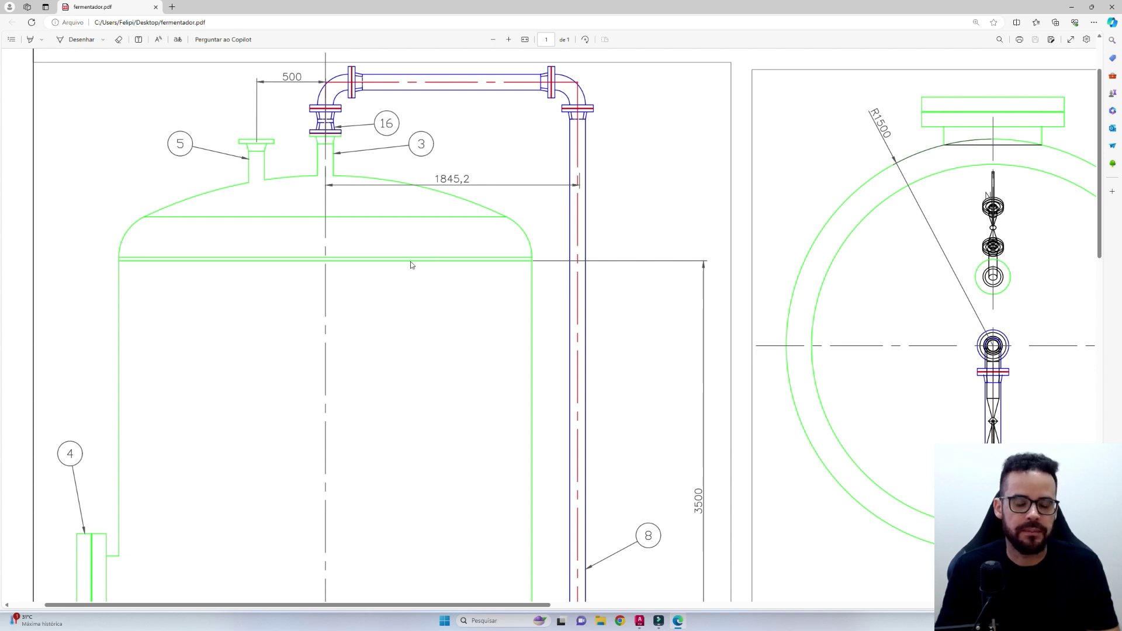
Step: Switch back to Plant 3D, add nozzle N-5 with its location set to Top, and suppress further shared-location notices
mouse_move(639, 621)
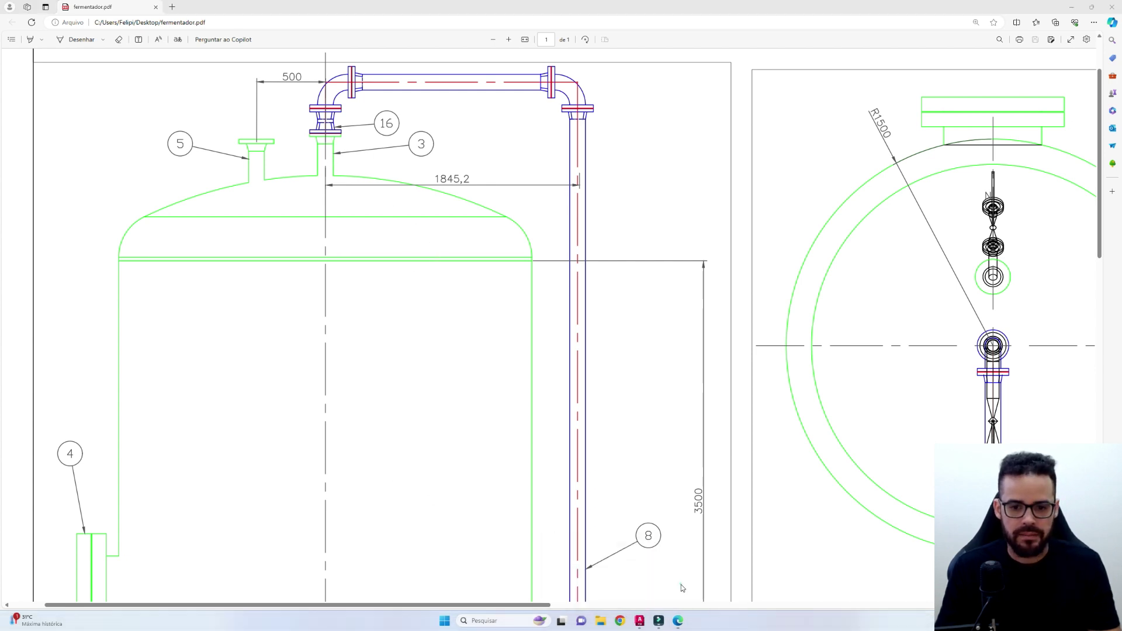
left_click(682, 584)
left_click(668, 324)
left_click(725, 323)
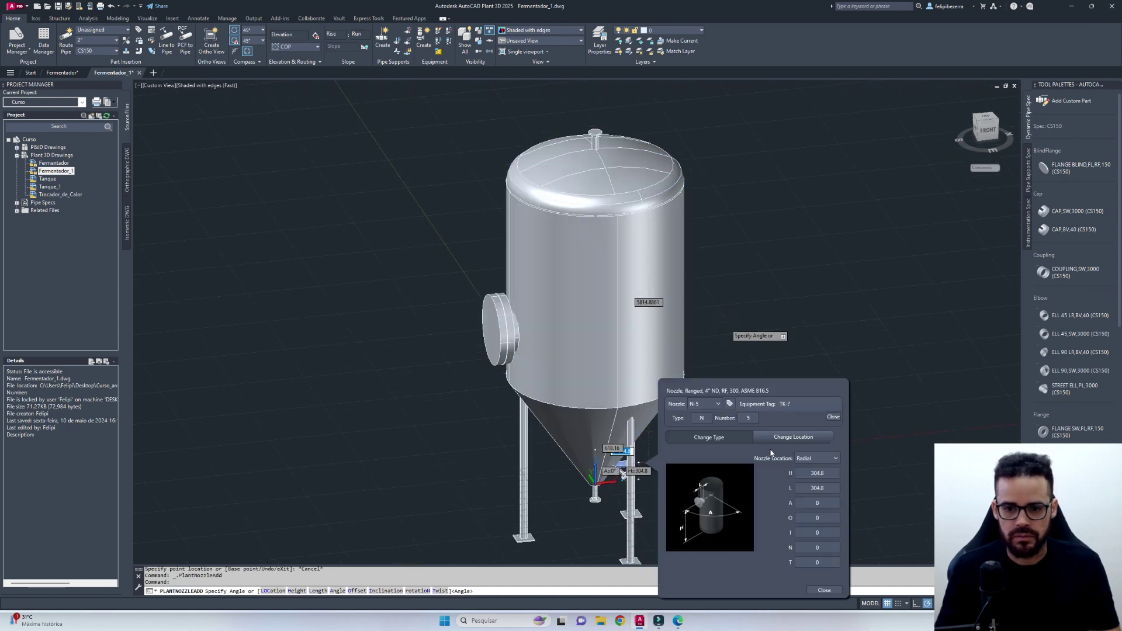
left_click(817, 458)
left_click(823, 472)
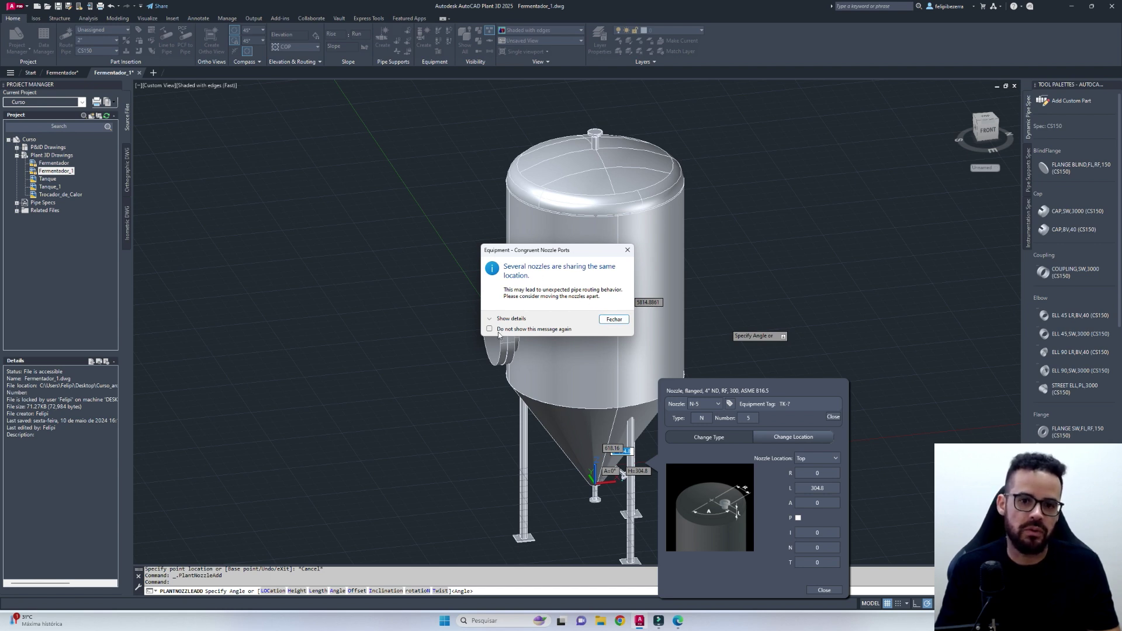
left_click(527, 331)
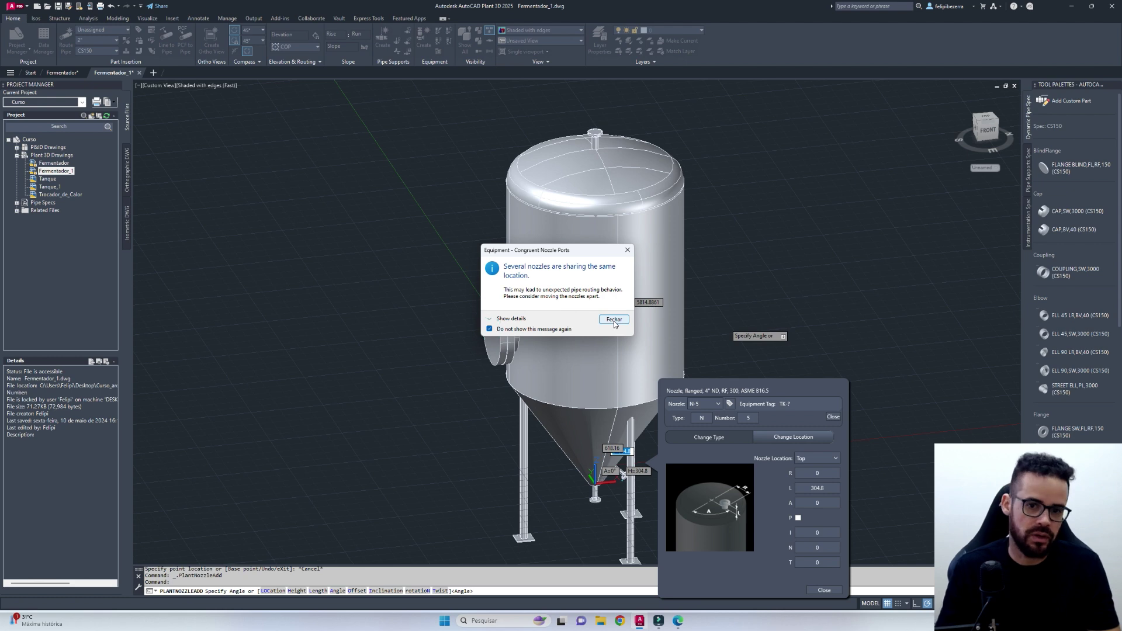
left_click(614, 320)
Step: Set nozzle N-5's radius R to 500 from the tank's center
left_click_drag(783, 12, 890, 208)
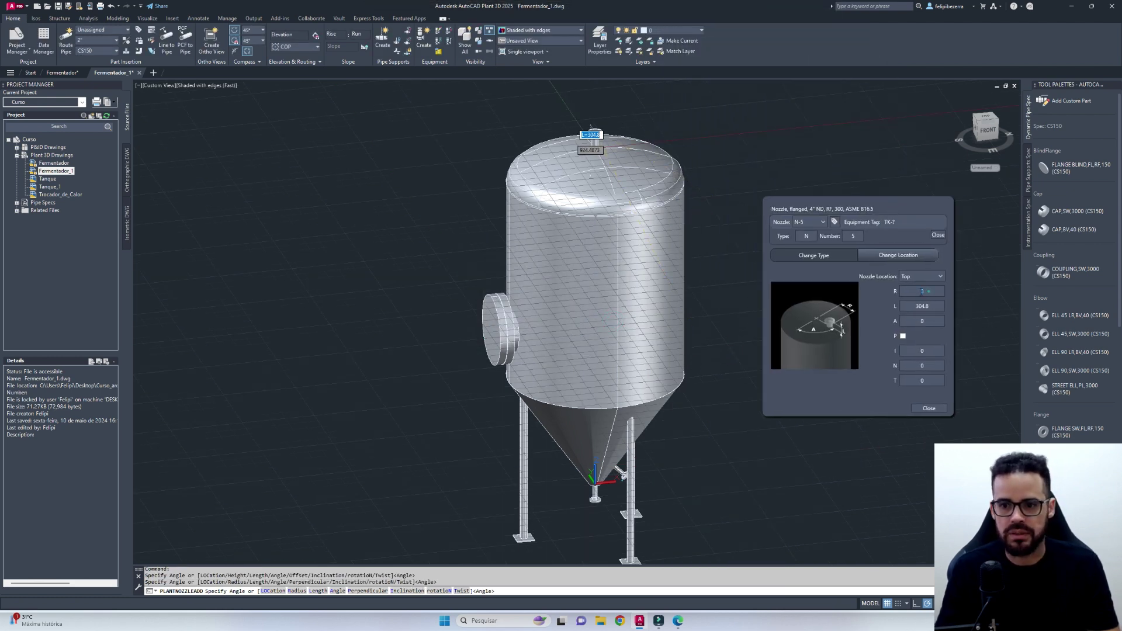
left_click(922, 291)
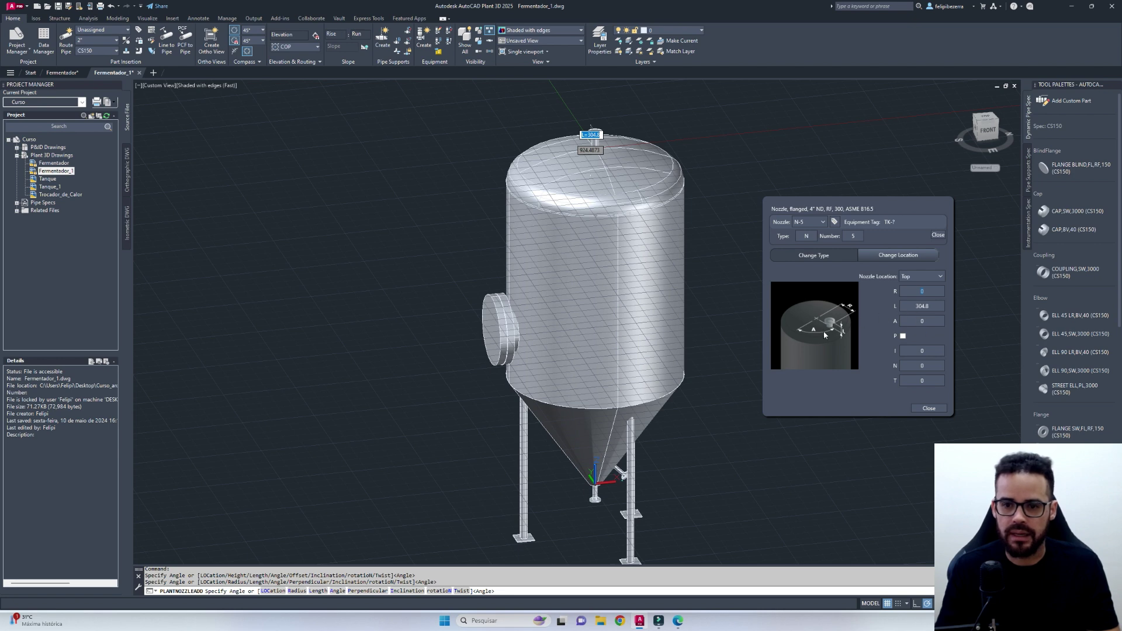
type("500")
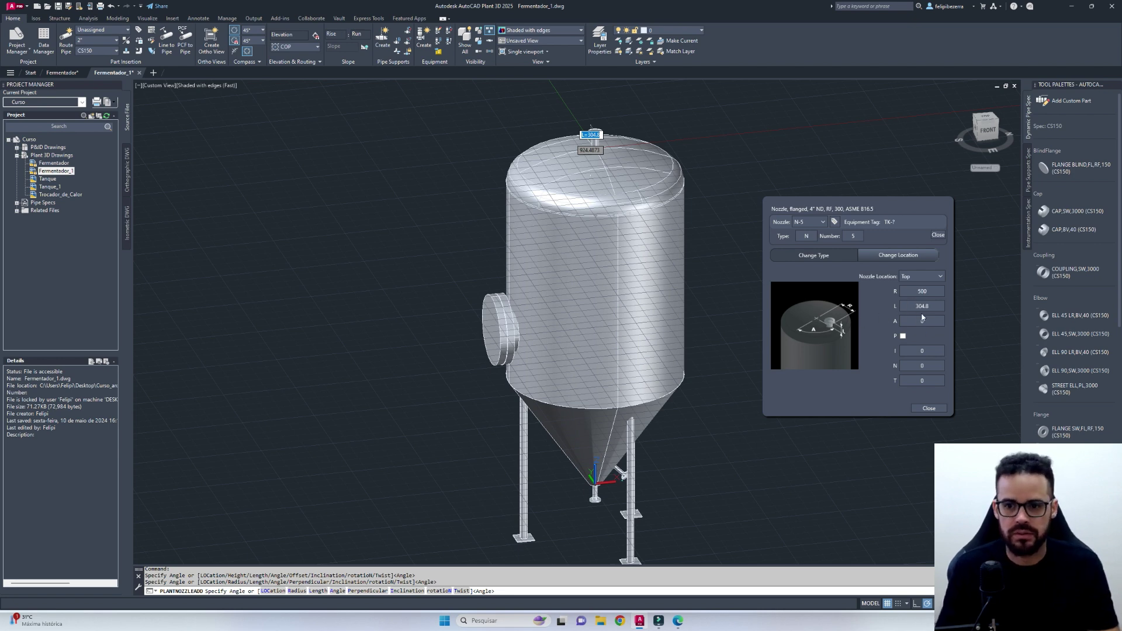
left_click(927, 307)
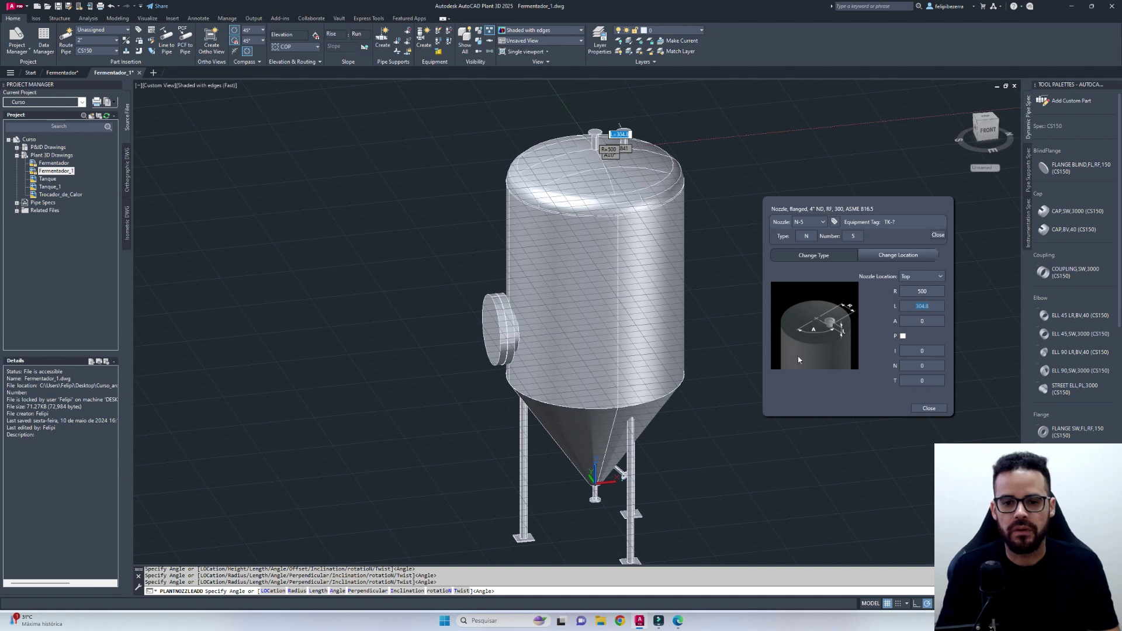
Step: Switch to fermentador.pdf and recheck nozzle 5's side and length on the top head in the elevation view
key("alt+Tab")
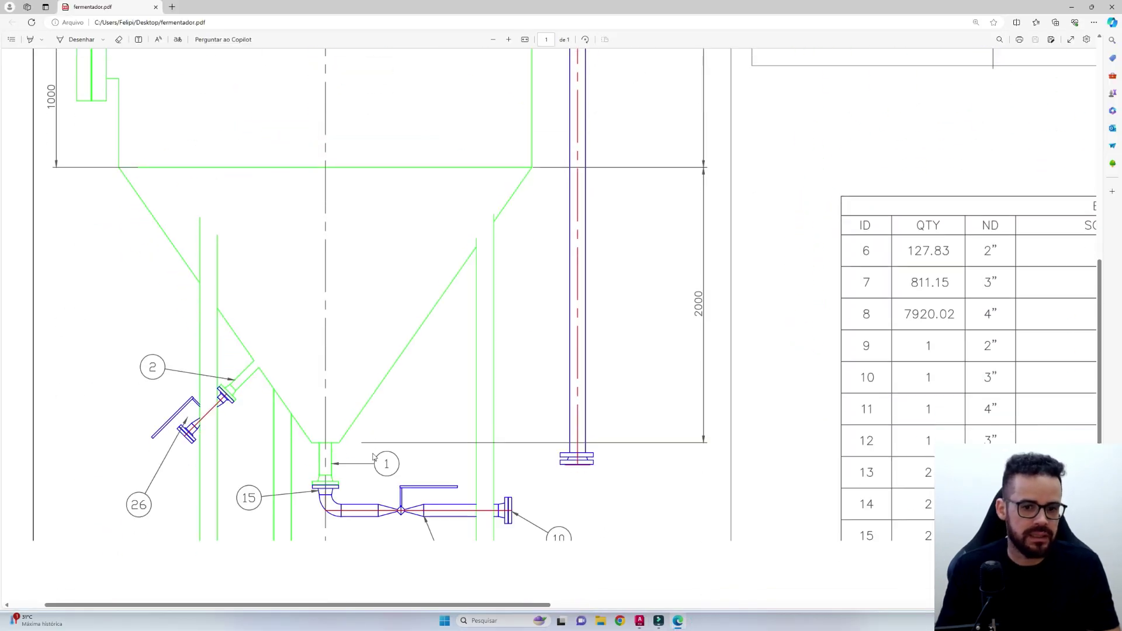
scroll(374, 457, "down", 6)
scroll(384, 451, "up", 8)
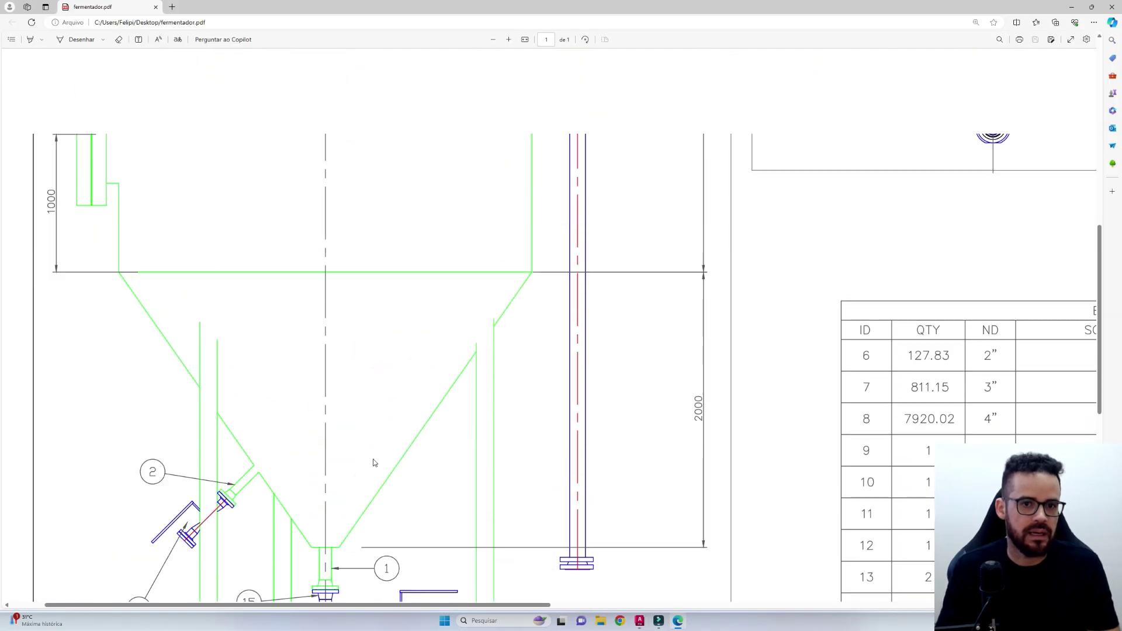
scroll(377, 461, "up", 8)
scroll(391, 449, "down", 4)
scroll(351, 380, "up", 3)
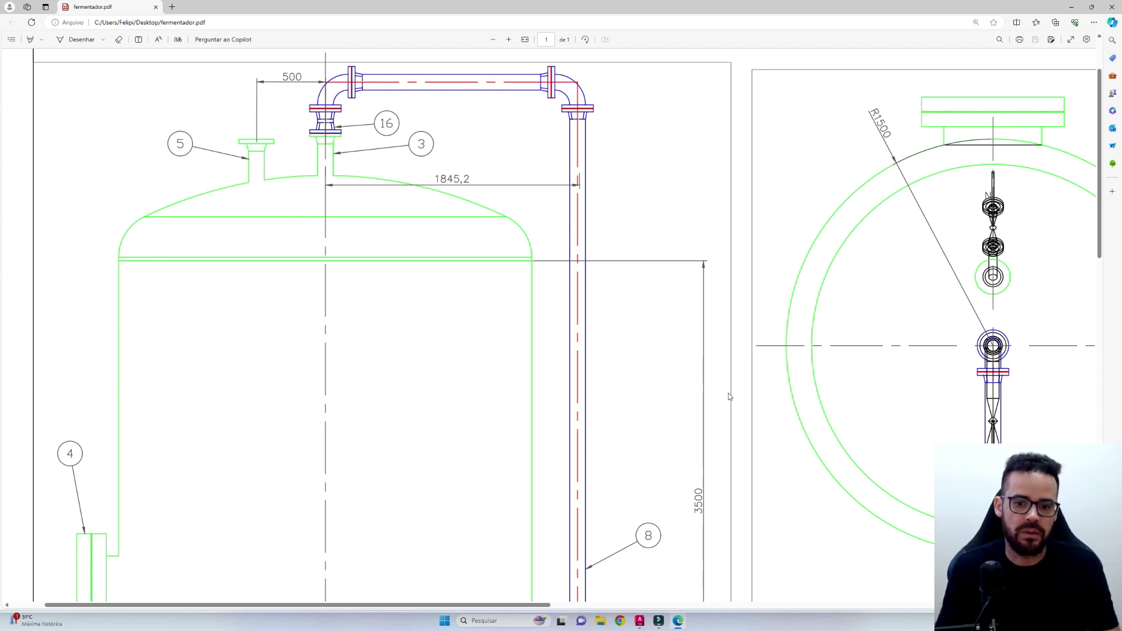
Step: Return to Plant 3D and set nozzle N-5's angle A to 180 degrees
mouse_move(640, 620)
left_click(684, 577)
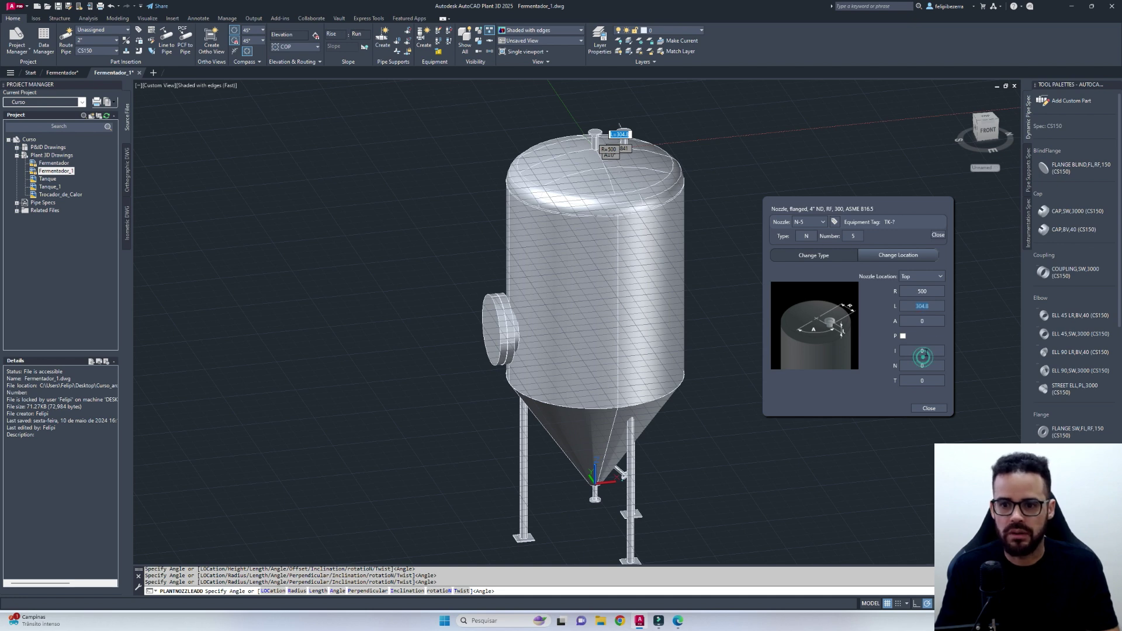
left_click(927, 321)
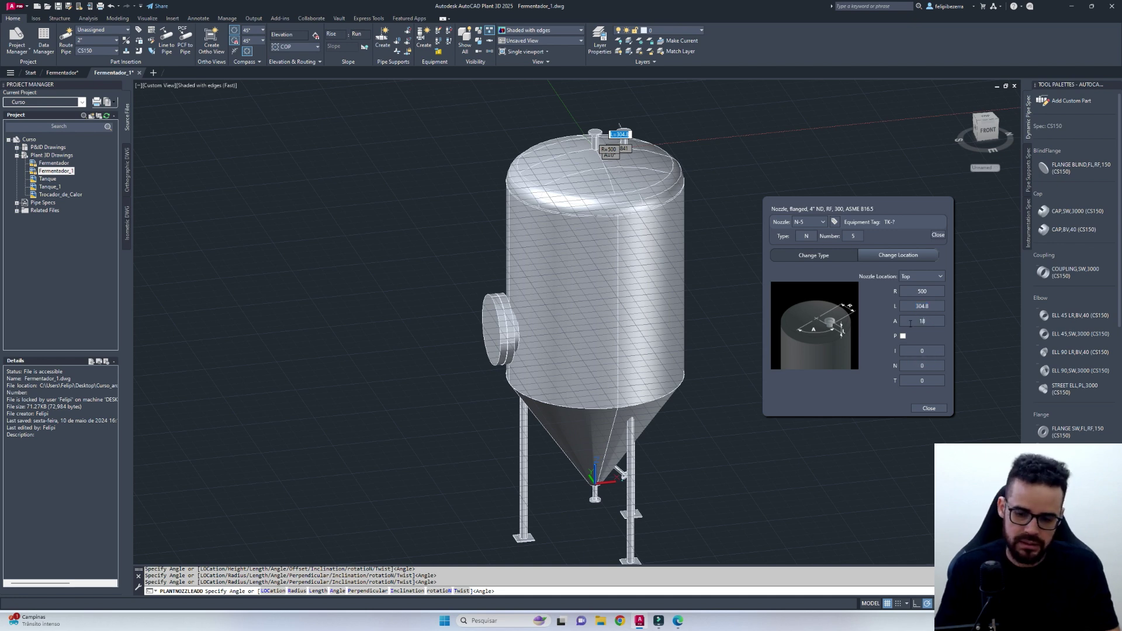
type("180")
left_click(933, 305)
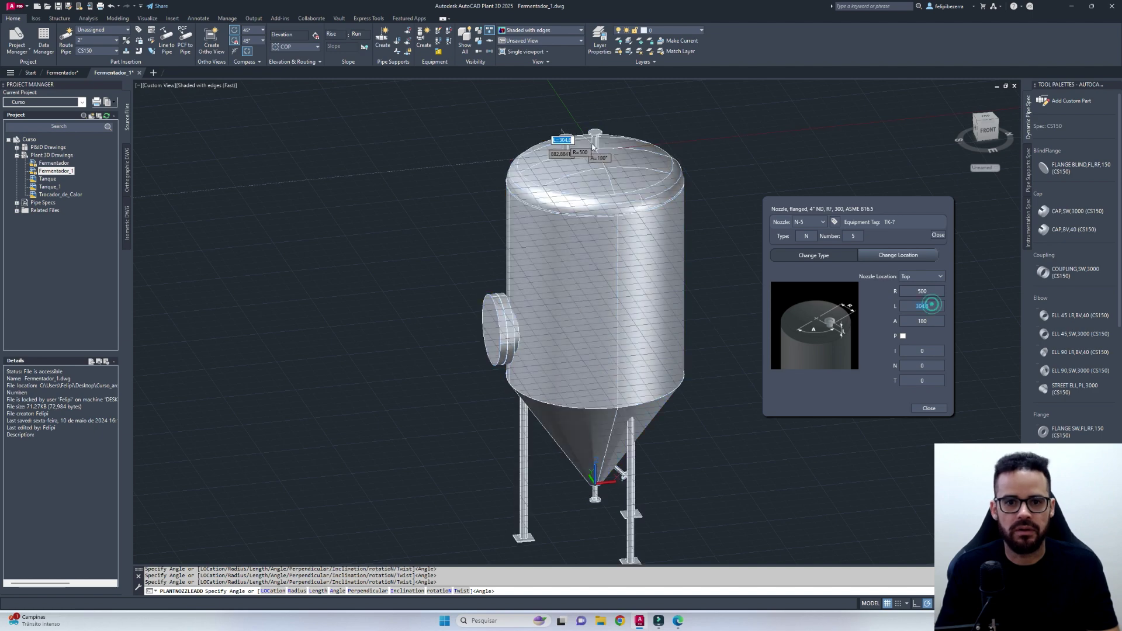
Step: Compare nozzles 5 and 3 in fermentador.pdf, then set N-5 in Plant 3D to the flanged 4" ND, FF, 150, ASME B16.5 nozzle
left_click(820, 256)
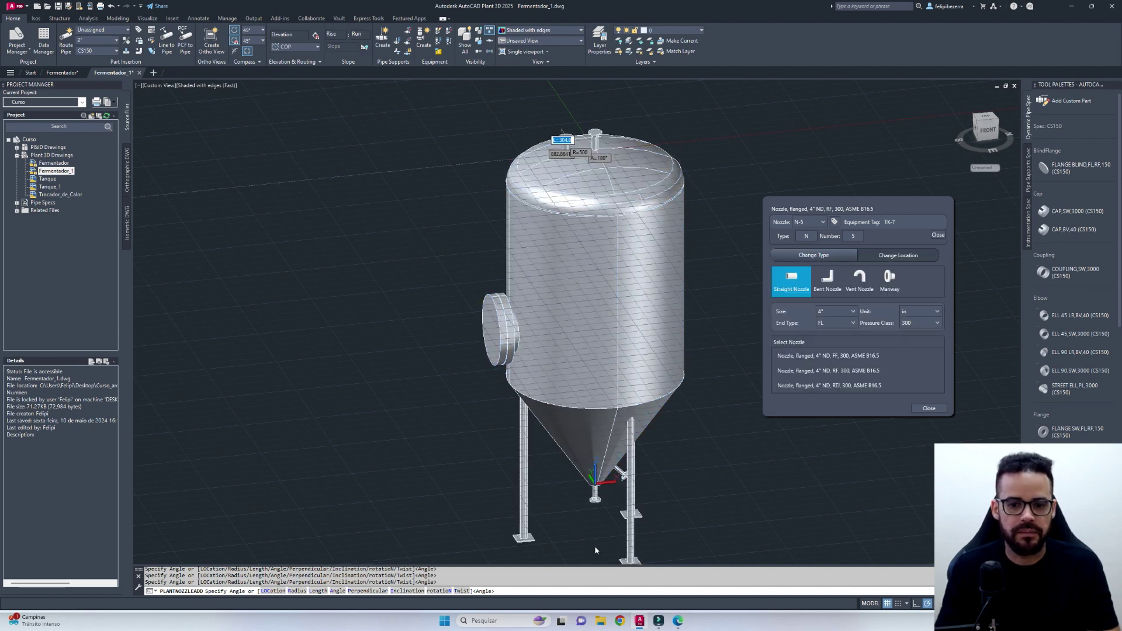
left_click(678, 621)
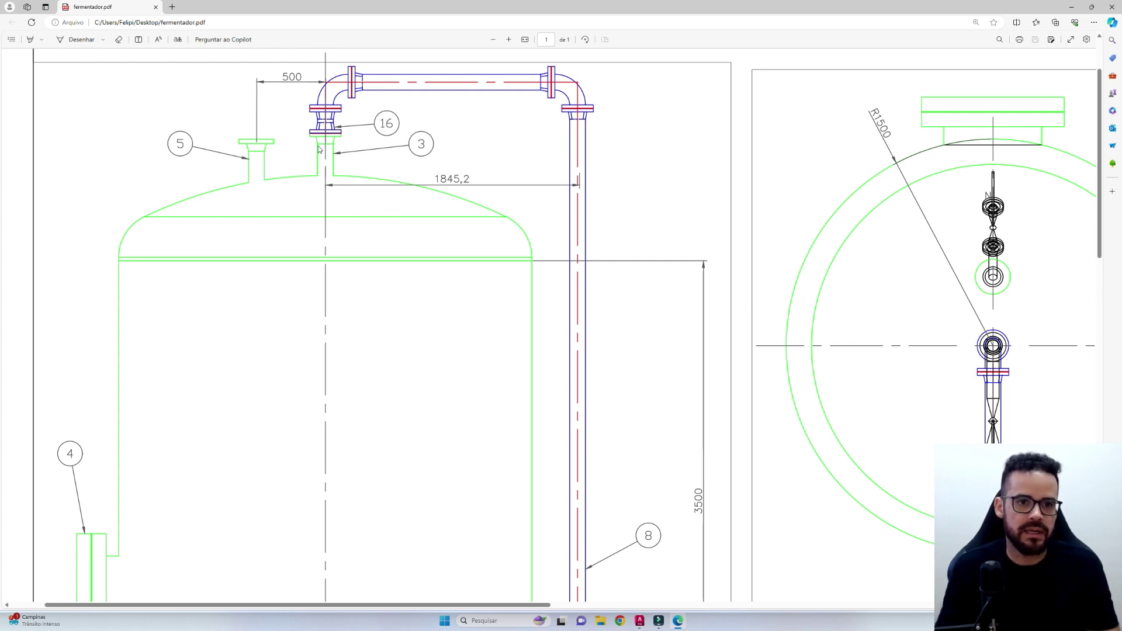
left_click(642, 622)
left_click(686, 577)
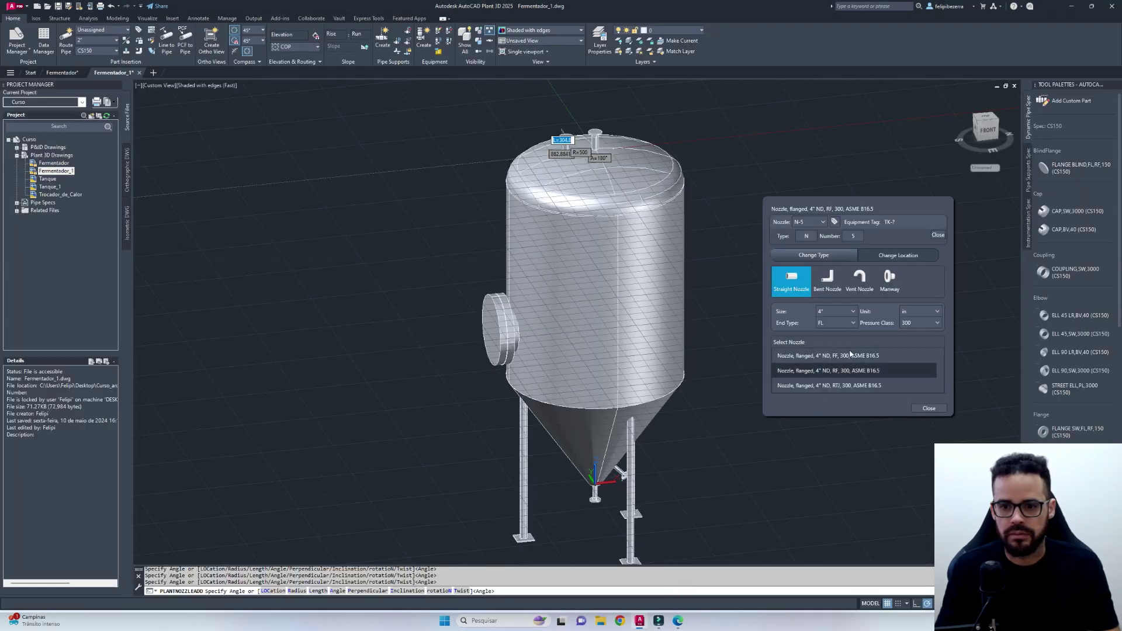
left_click(913, 324)
left_click(921, 343)
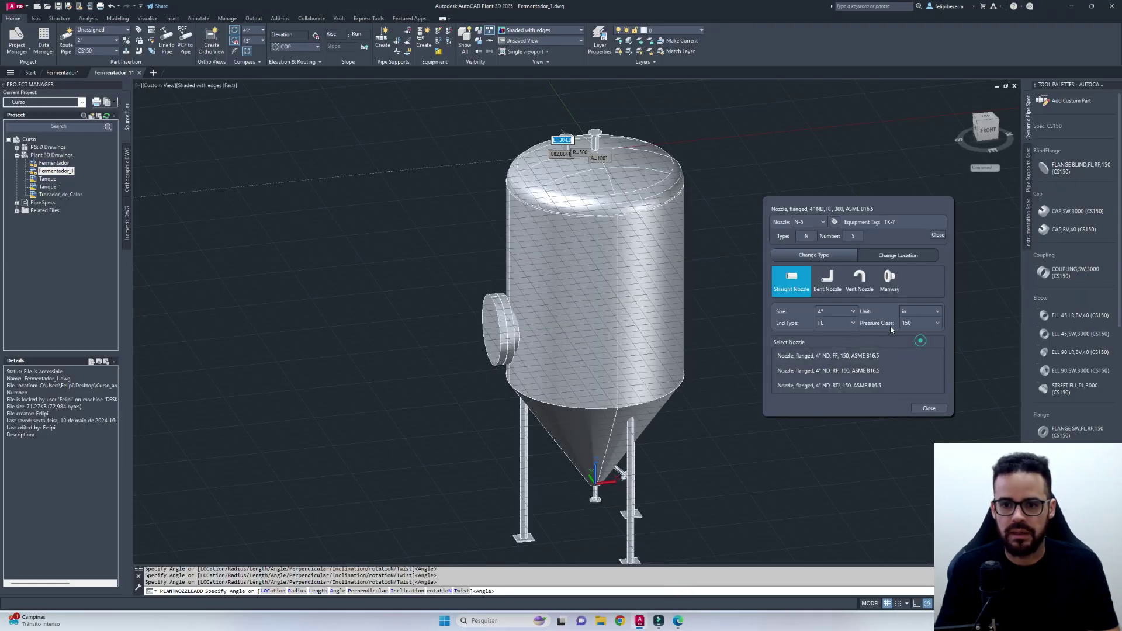
left_click(832, 356)
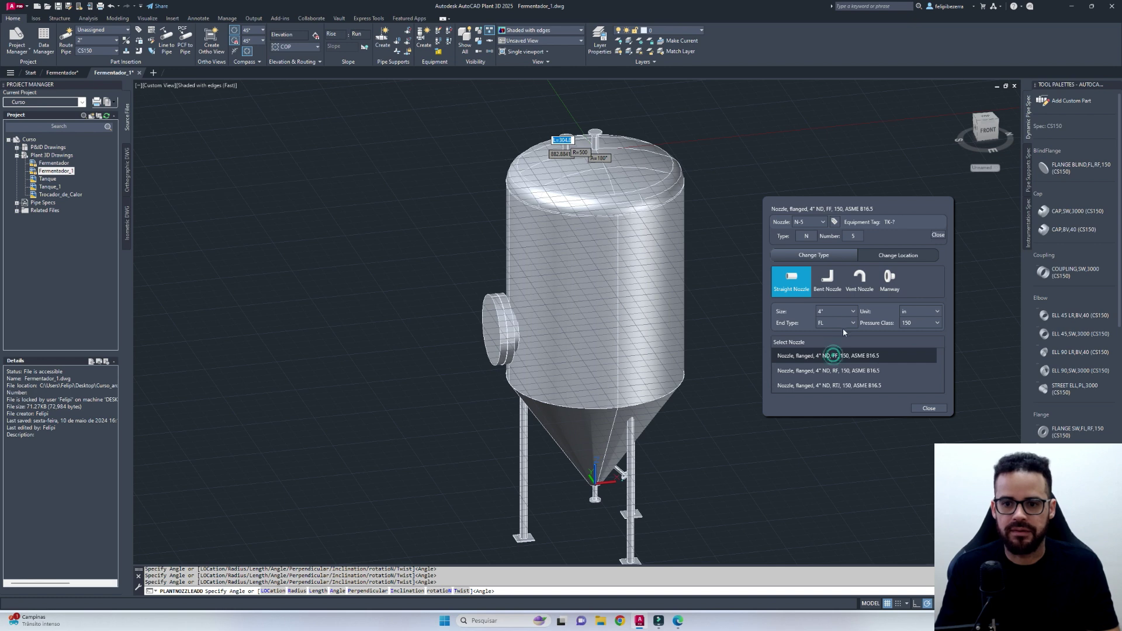
left_click(940, 408)
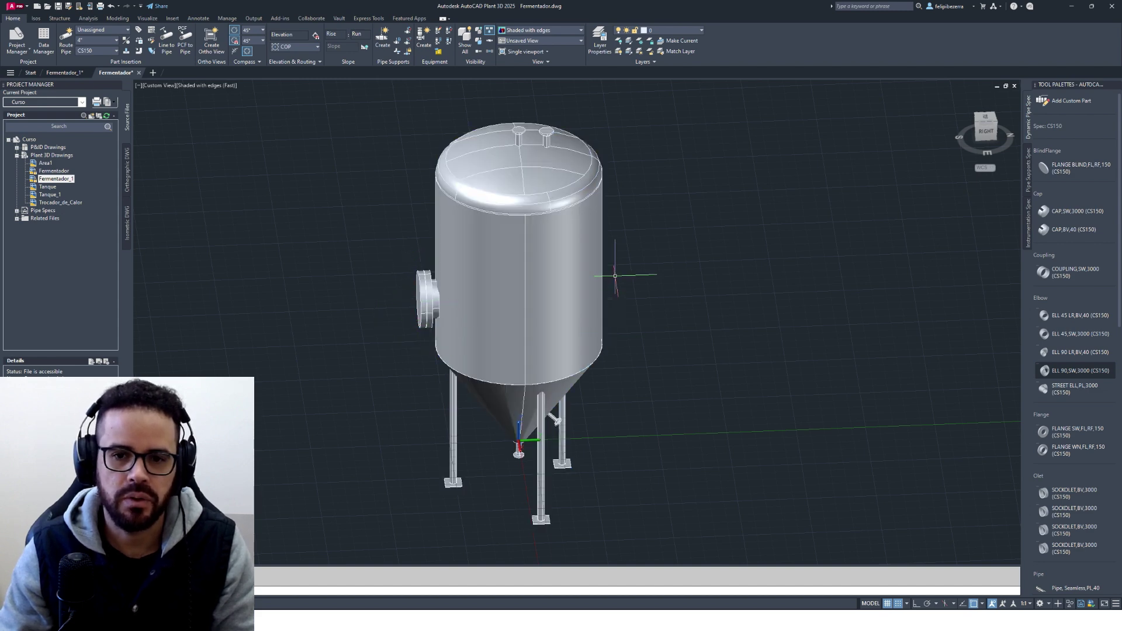
Step: In Fermentador.dwg, edit manway nozzle N-4 on the shell, set its angle A to 0, and close its settings
left_click(424, 319)
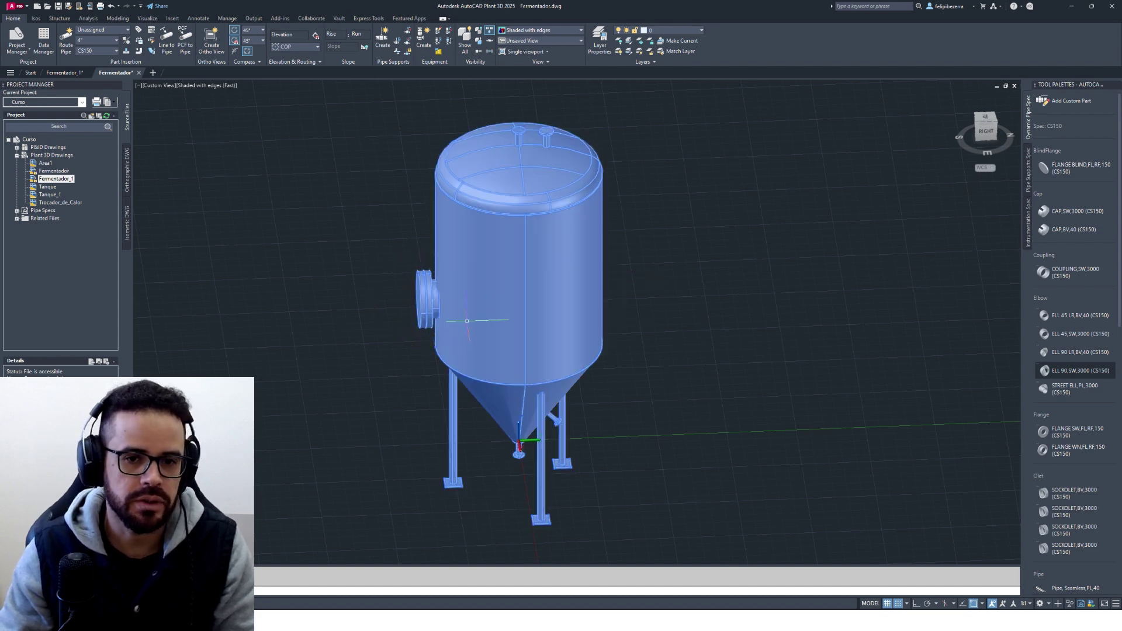
key("Escape")
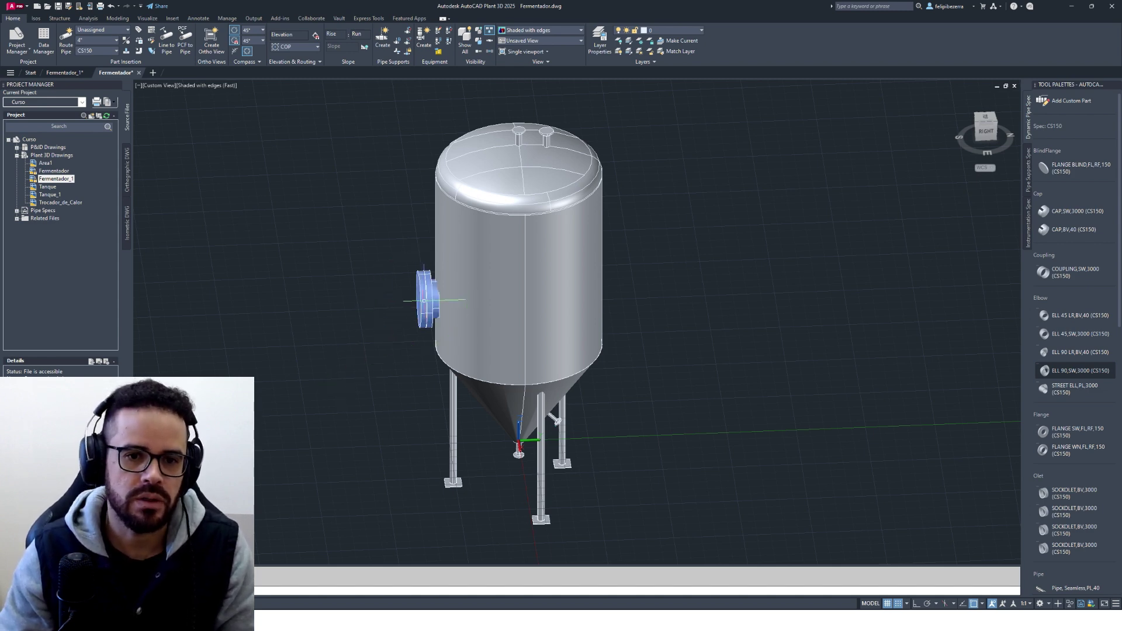
left_click(426, 300, "ctrl")
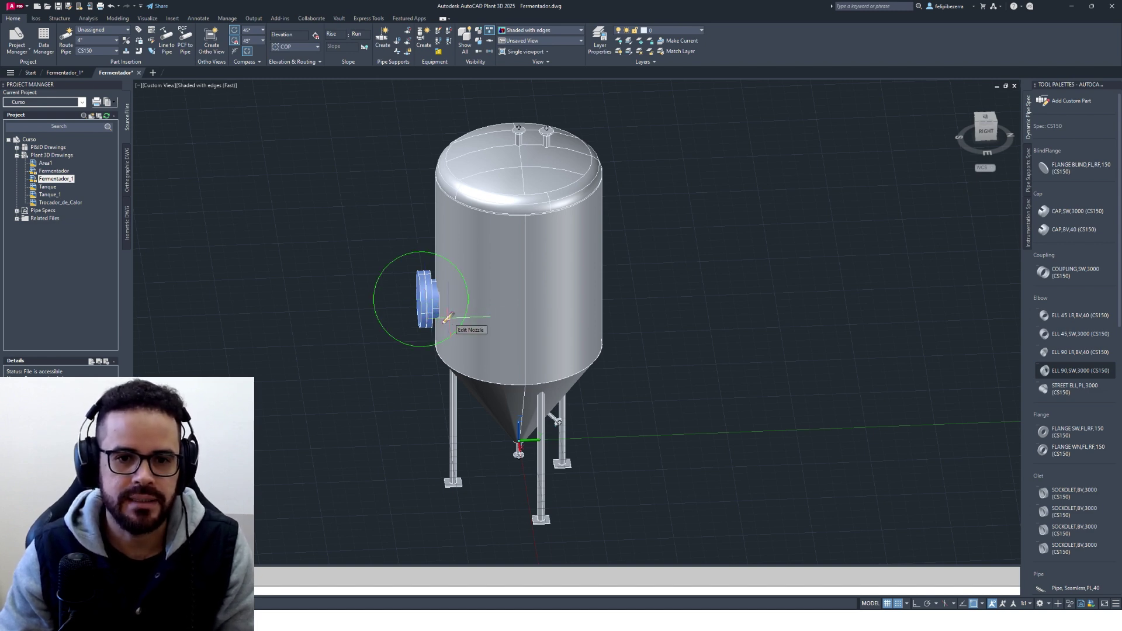
left_click(447, 318)
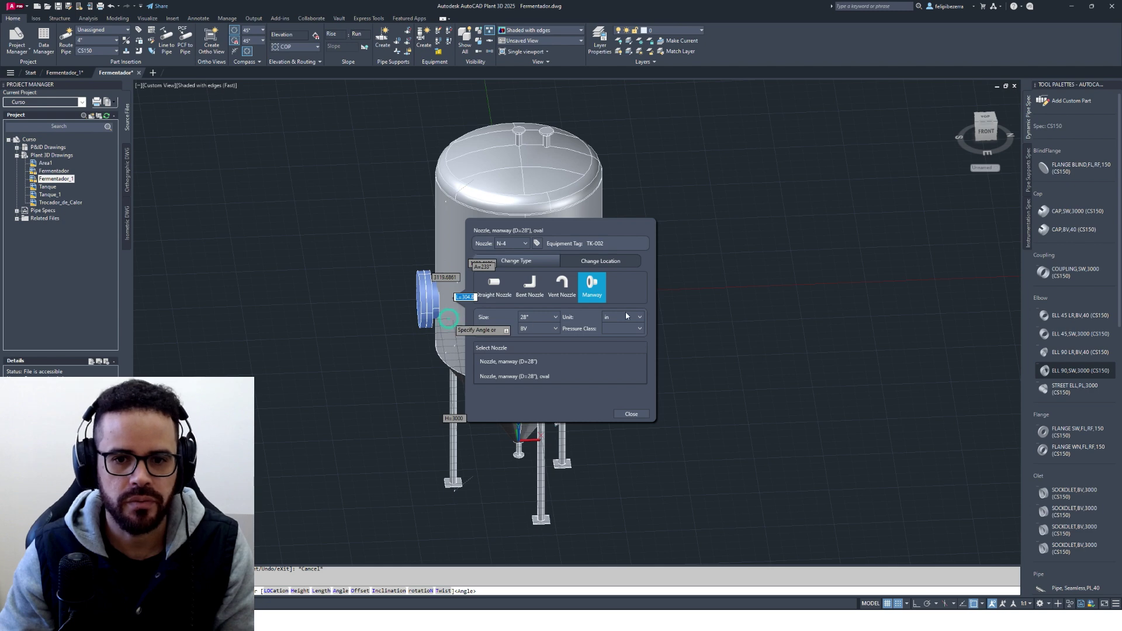
left_click(609, 263)
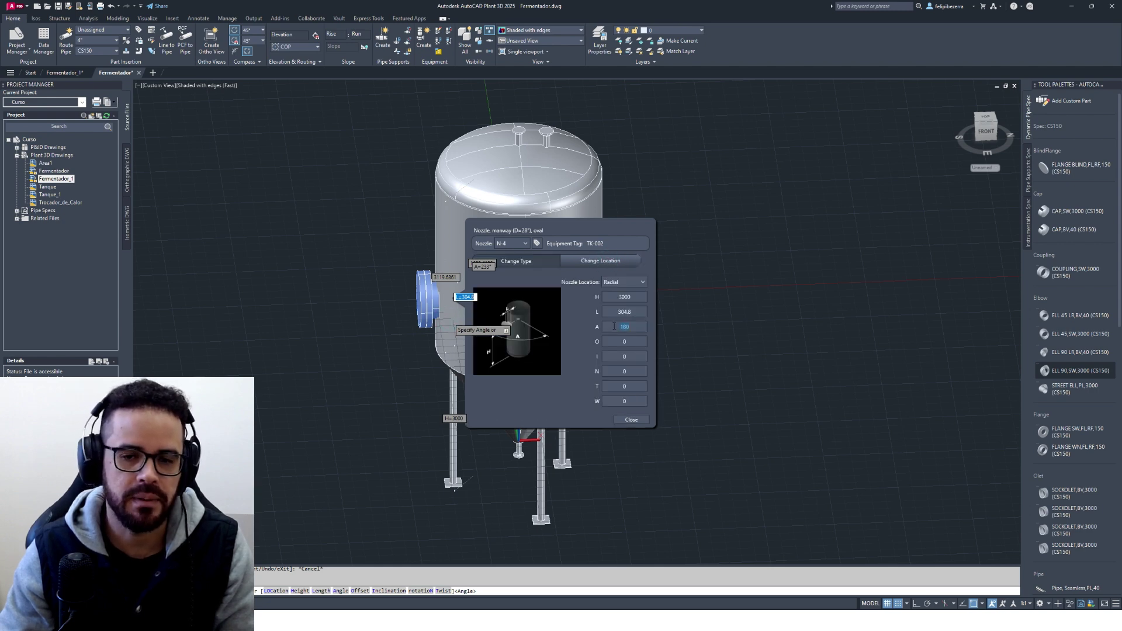
type("0")
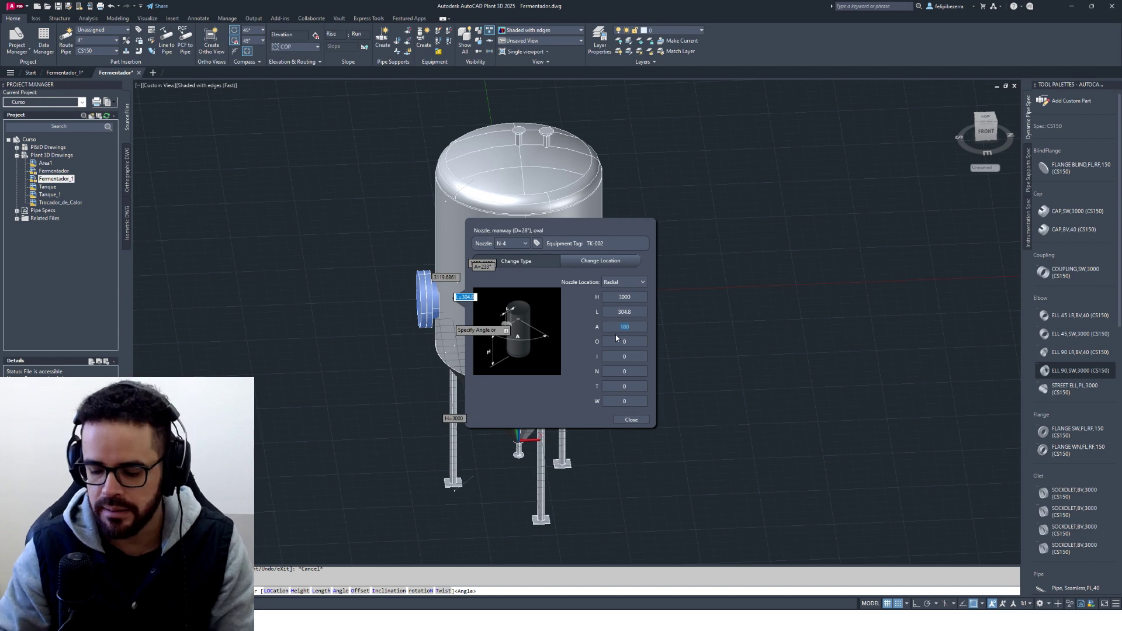
key("Tab")
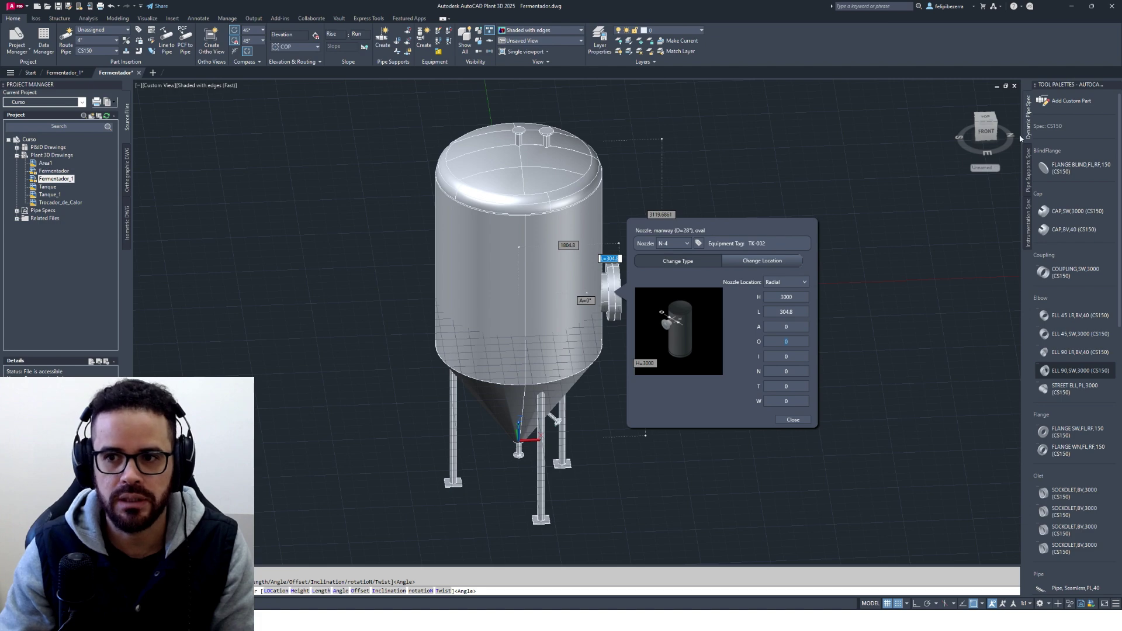
left_click(793, 420)
middle_click_drag(794, 546, 659, 355, "shift")
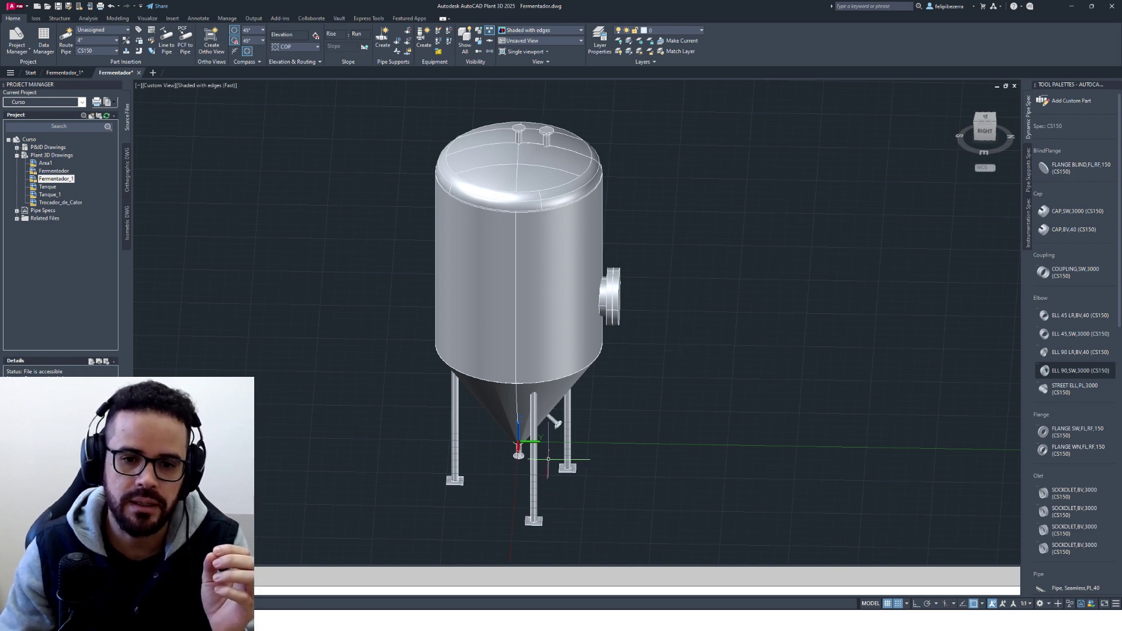
left_click(507, 291)
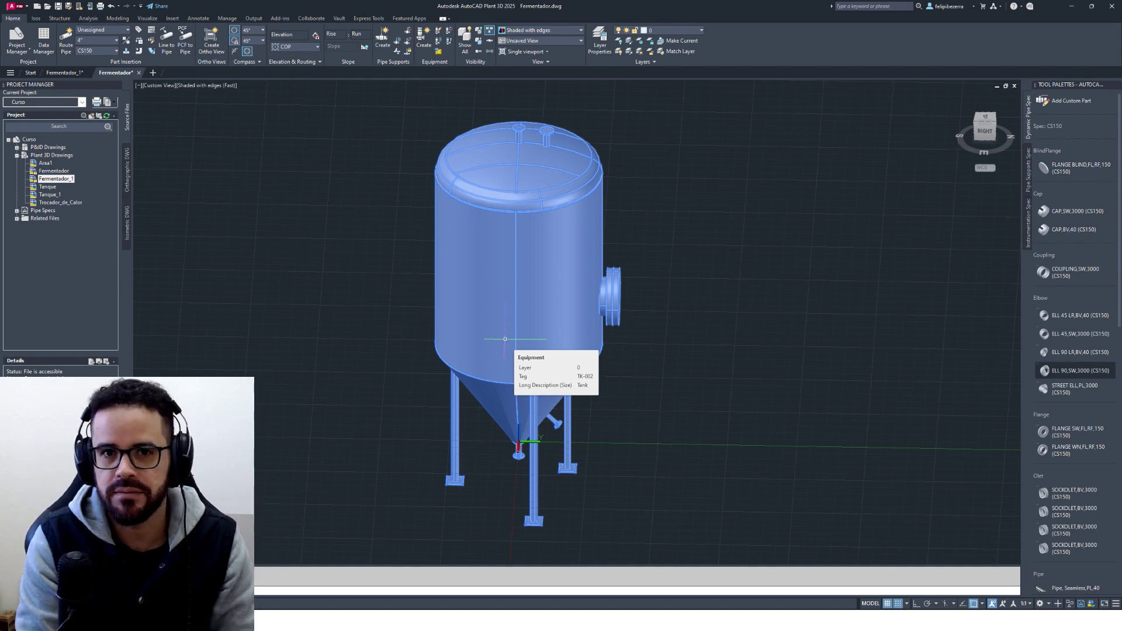
middle_click_drag(505, 339, 640, 295, "shift")
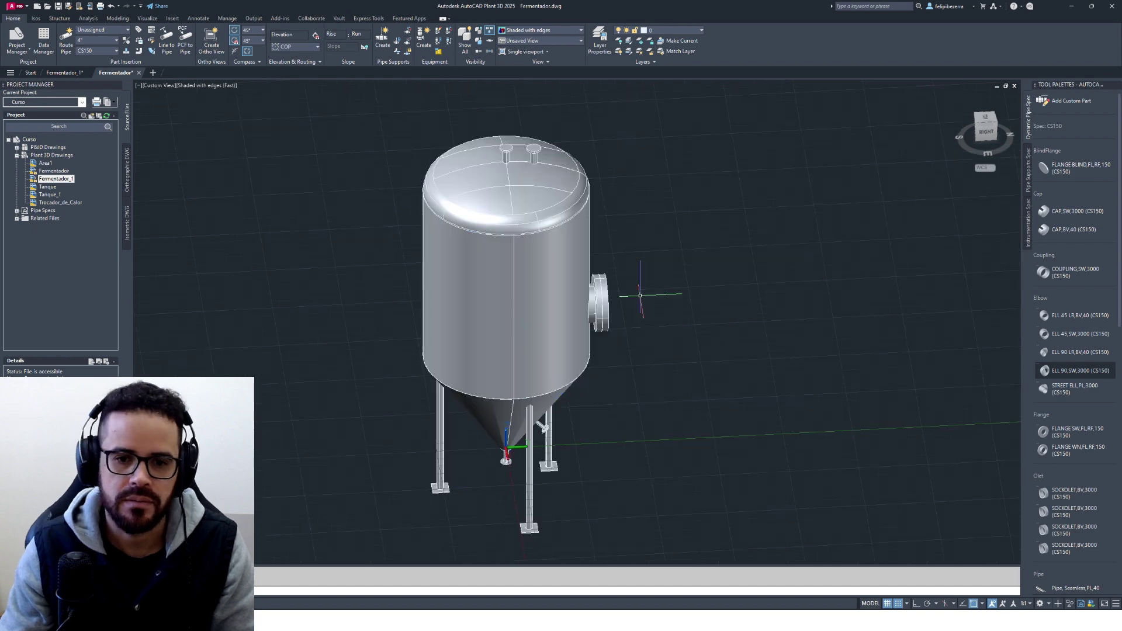